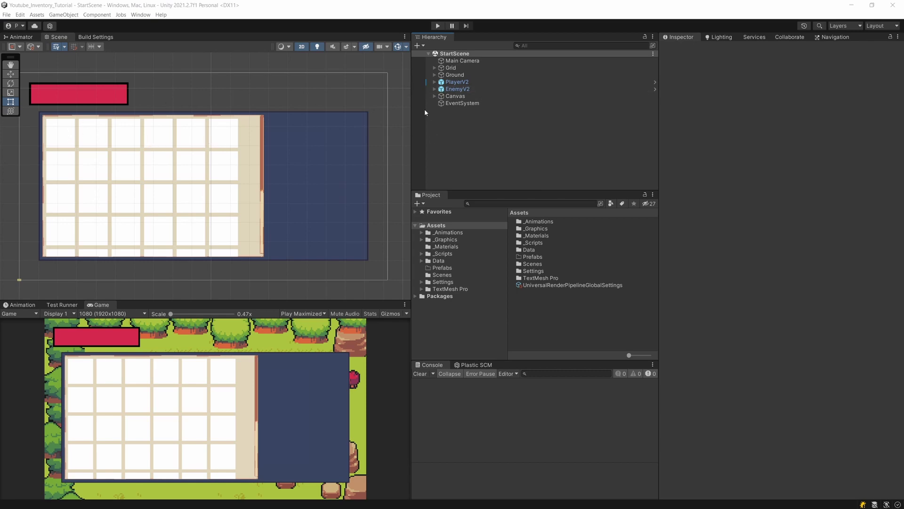
- Expand the Canvas hierarchy through InGameMenu, Inventory, InventoryContent, Scroll View and Viewport to show the children of Content
left_click(434, 96)
left_click(440, 103)
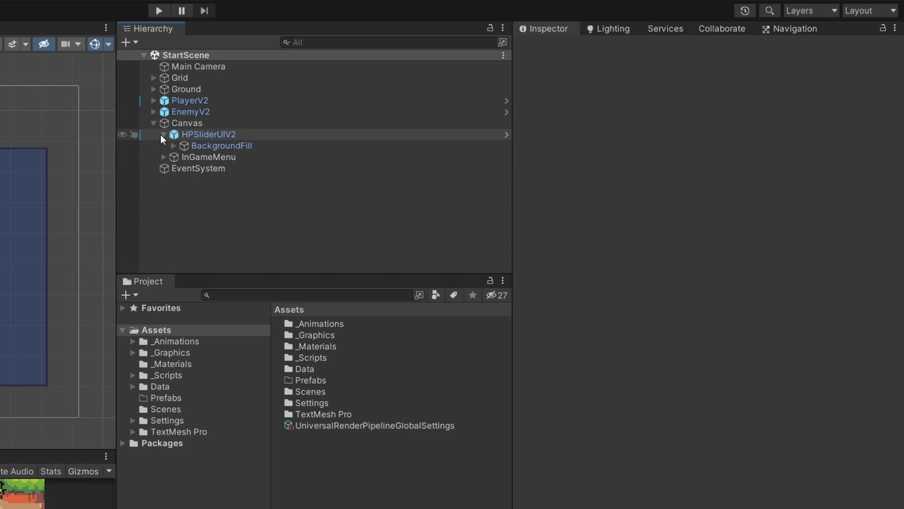
left_click(160, 135)
left_click(164, 146)
left_click(173, 157)
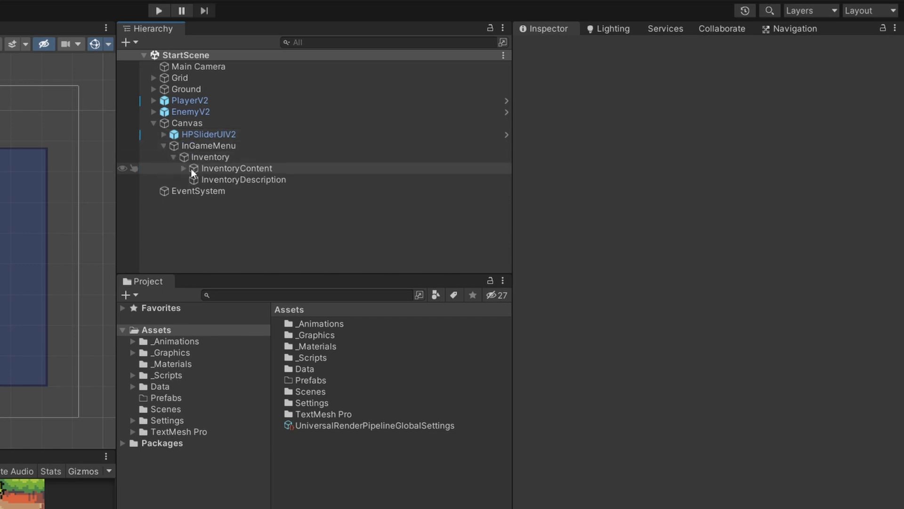
left_click(192, 169)
left_click(184, 169)
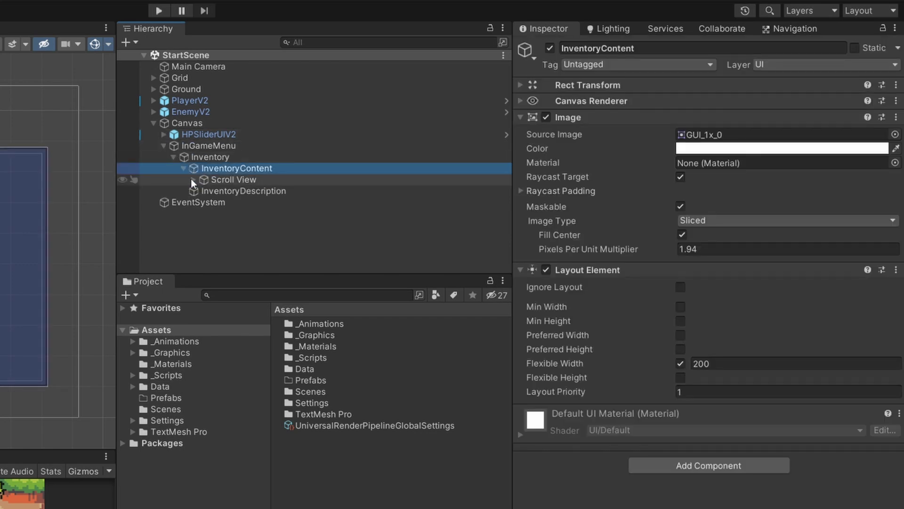
left_click(193, 179)
left_click(202, 190)
left_click(202, 190)
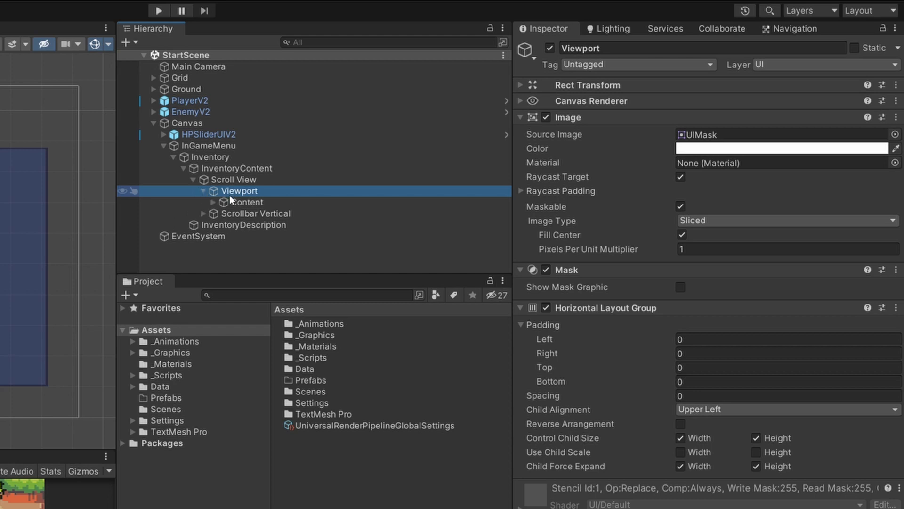
left_click(217, 202)
left_click(213, 202)
- Delete all the numbered Image objects under Content, from Image (1) through Image (44), keeping only the first Image
left_click(238, 222)
scroll(245, 222, "down", 20)
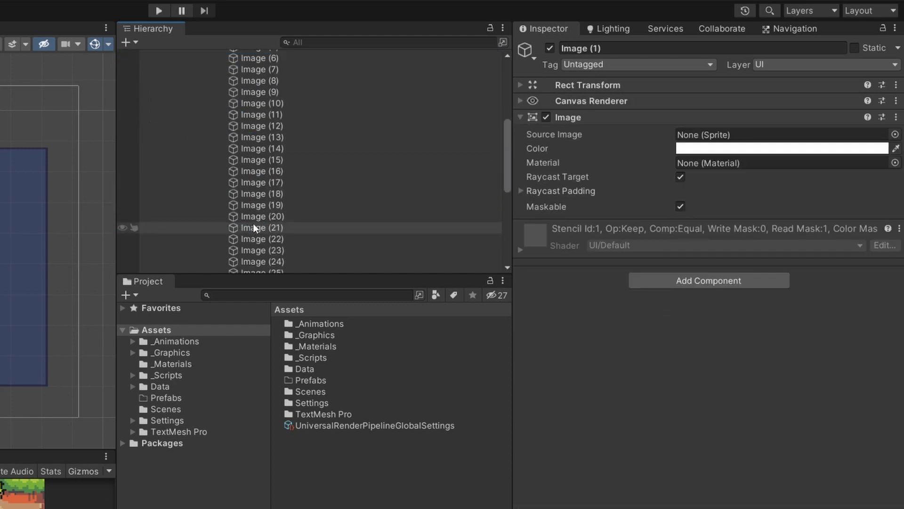
left_click(262, 233)
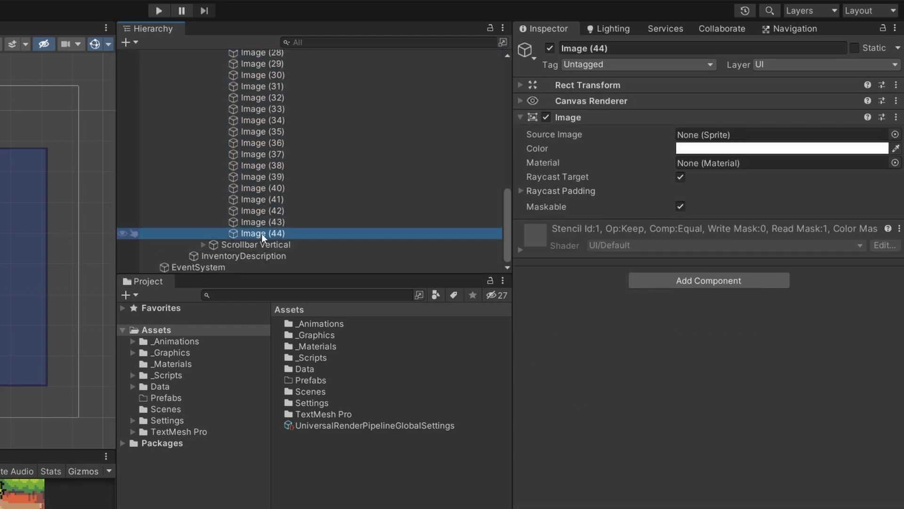
scroll(257, 242, "up", 15)
left_click(258, 185, "shift")
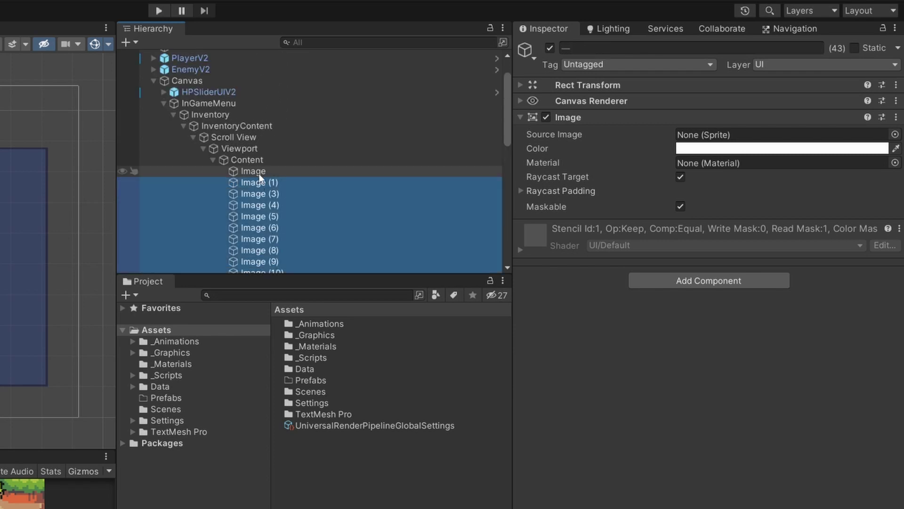
key("Delete")
- Rename the remaining Image object under Content to ItemUI
left_click(266, 213)
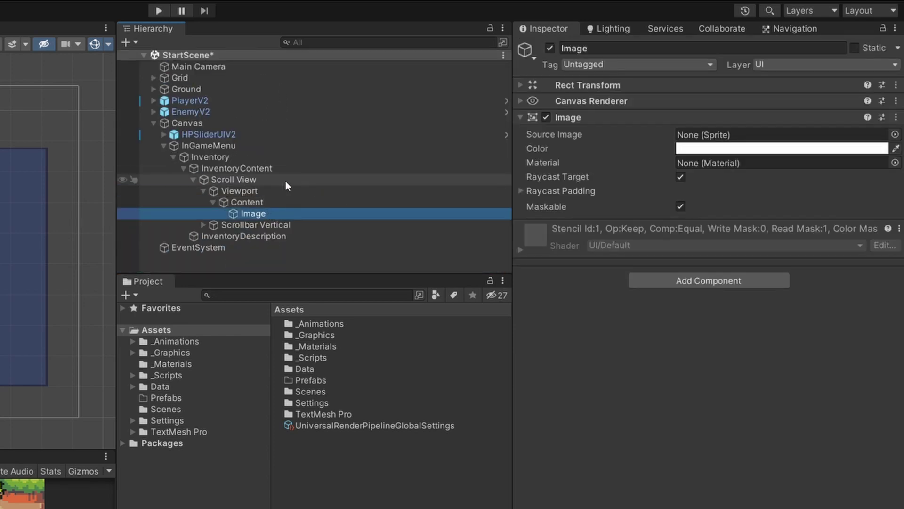
left_click(285, 212)
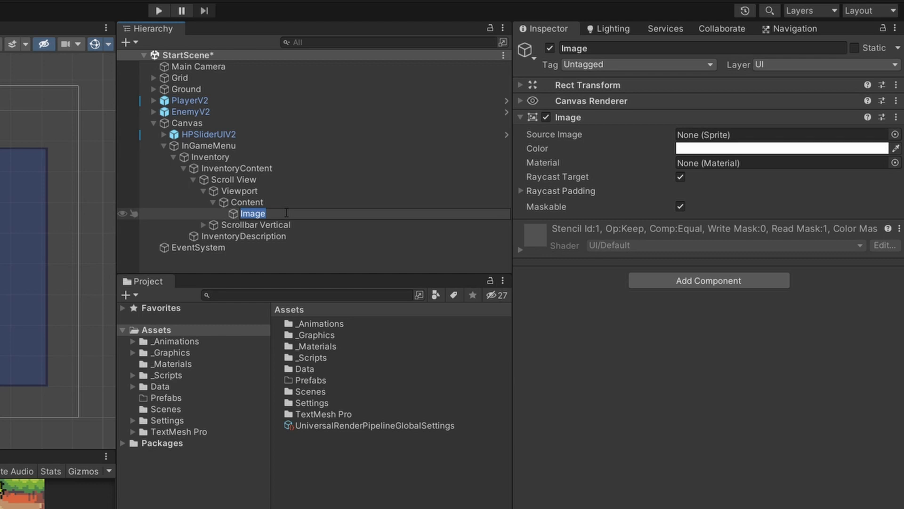
right_click(286, 213)
left_click(264, 193)
left_click(264, 204)
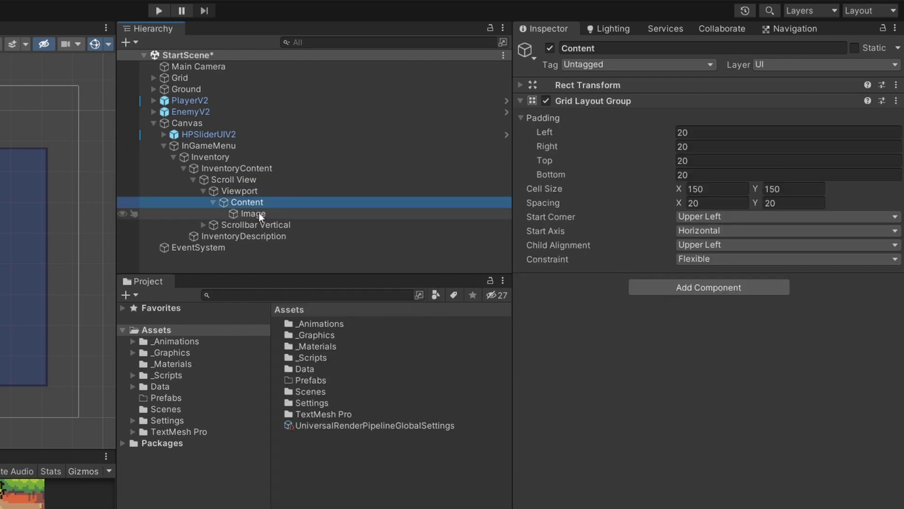
right_click(259, 212)
left_click(308, 279)
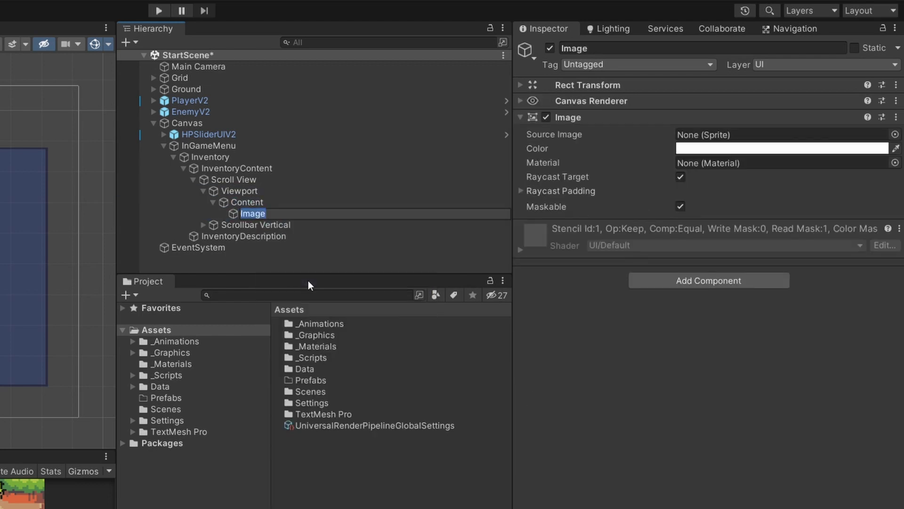
type("ItemUI")
key("Return")
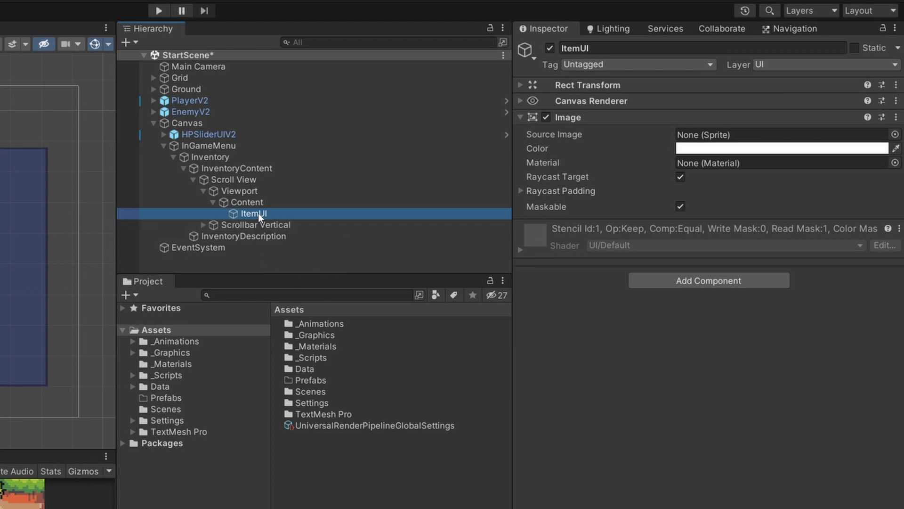
- Turn ItemUI into a prefab in the Prefabs folder and open that prefab for editing
left_click_drag(257, 213, 171, 397)
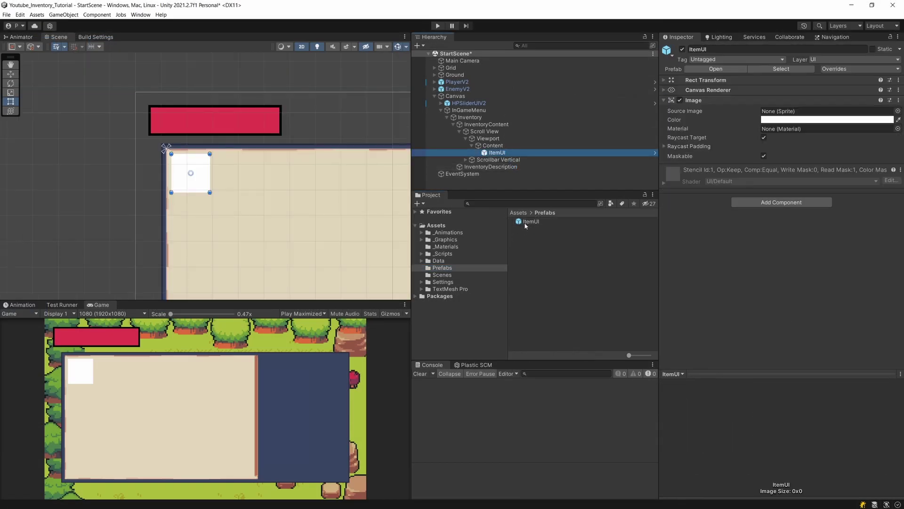
double_click(300, 326)
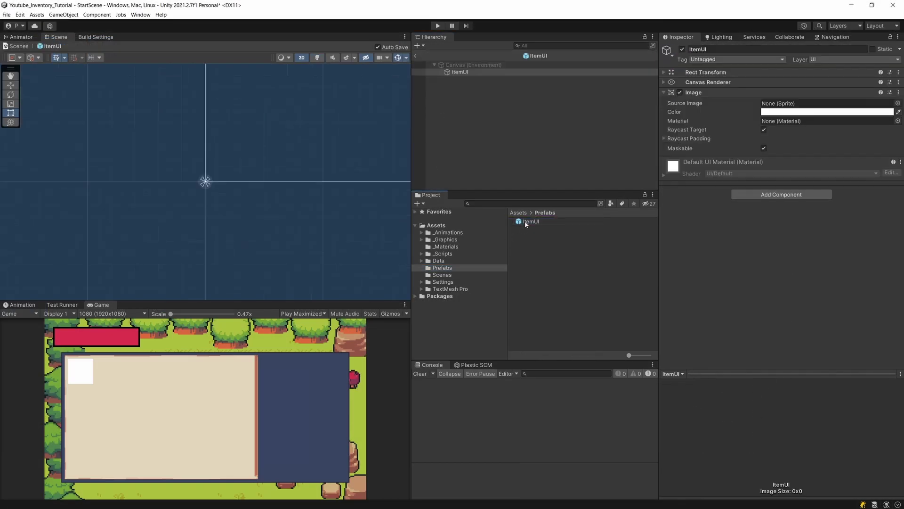
- Set the ItemUI prefab's Rect Transform width and height both to 150
scroll(197, 231, "up", 3)
scroll(188, 204, "down", 3)
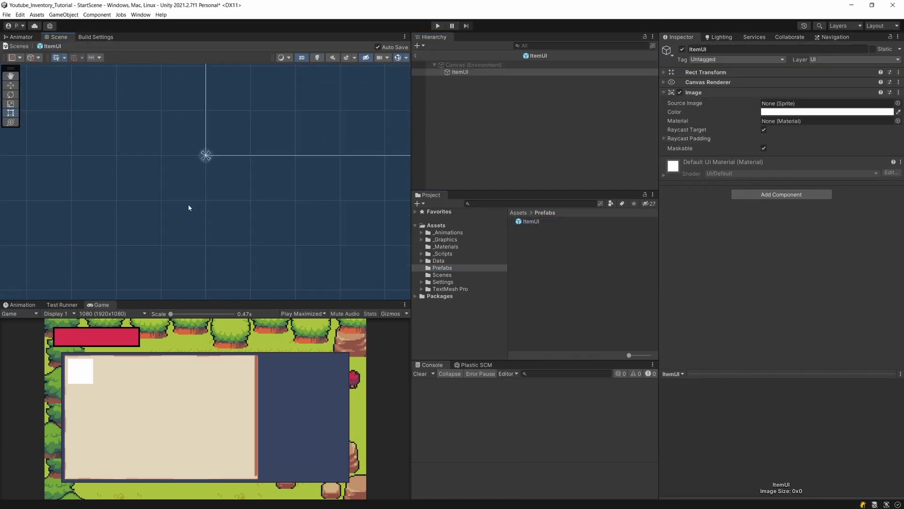
scroll(196, 194, "down", 1)
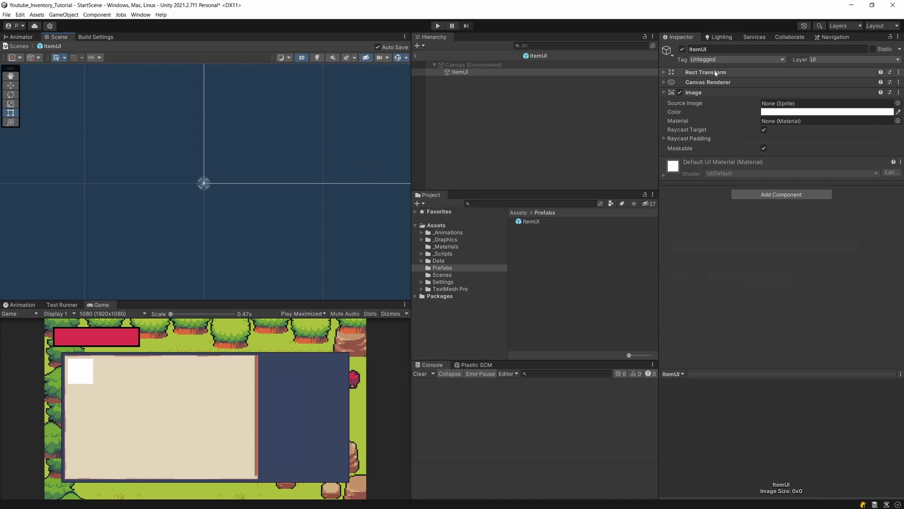
left_click(734, 72)
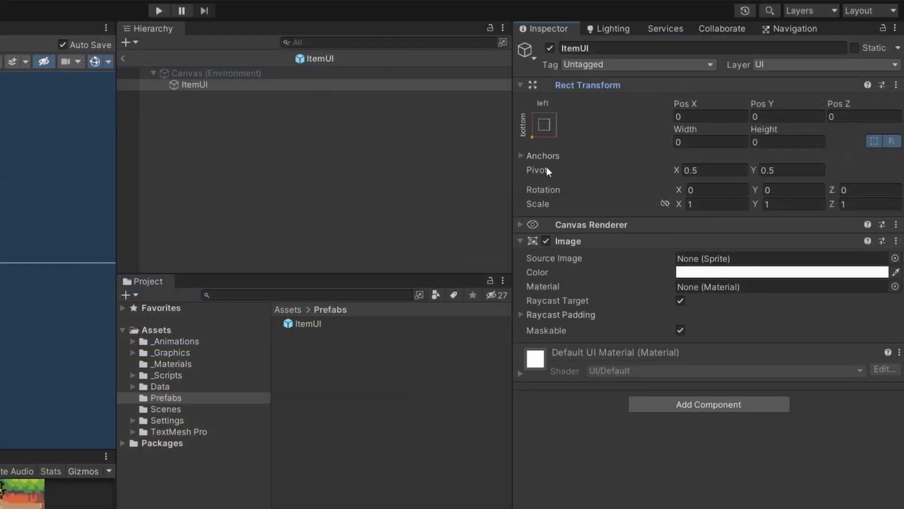
left_click(694, 141)
type("150")
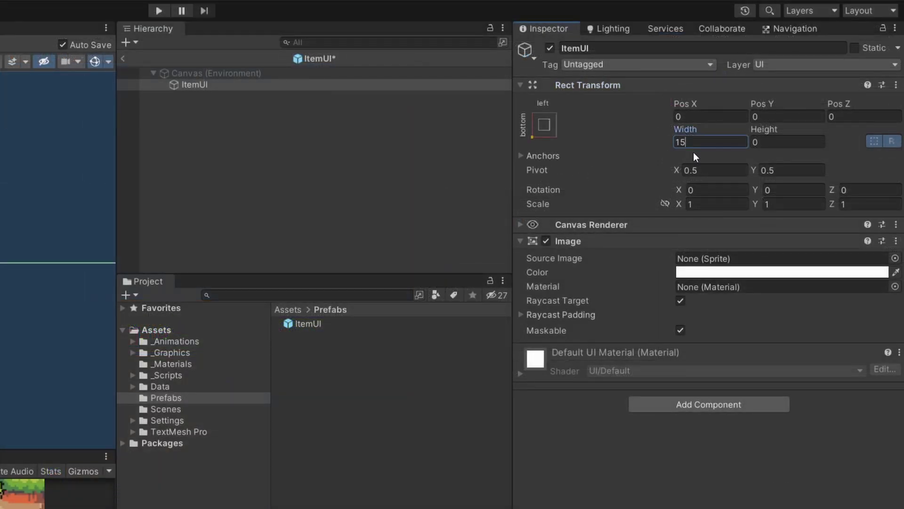
key("Tab")
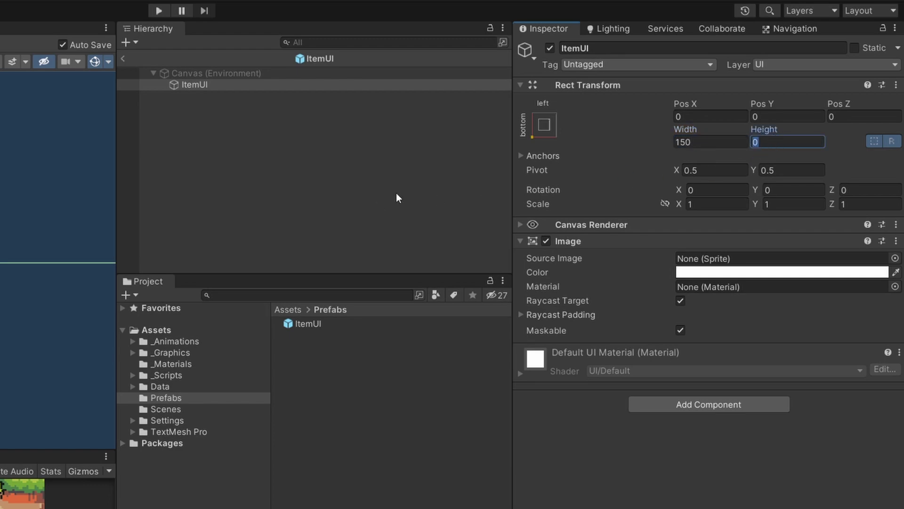
type("150")
key("Return")
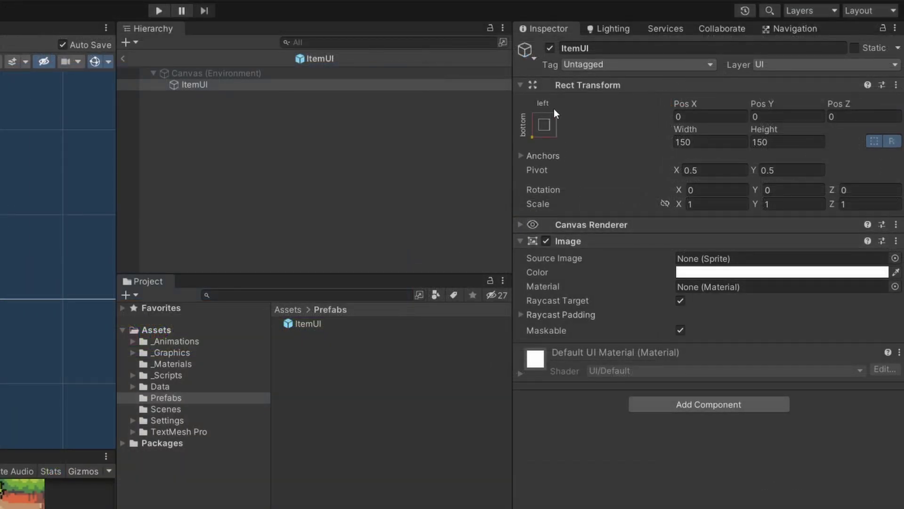
left_click(576, 87)
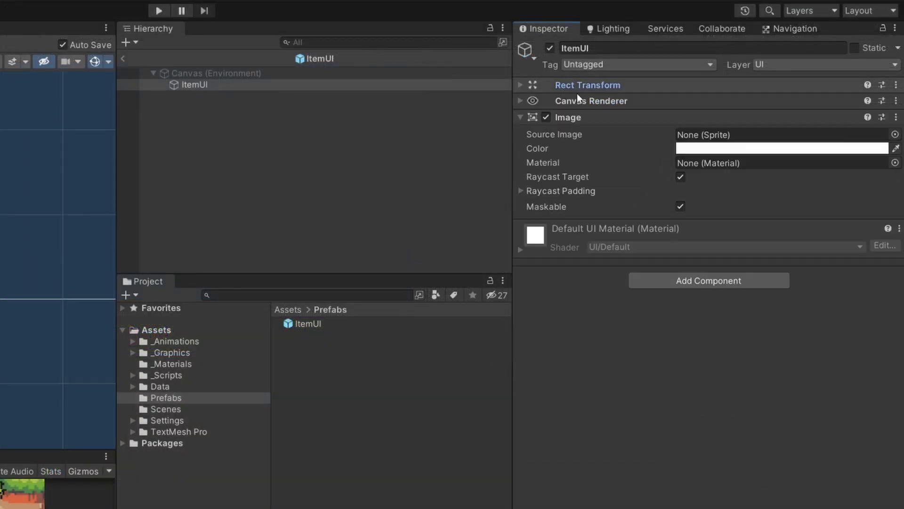
- Assign the GUI_1x_1 sprite as the source image of ItemUI
left_click(894, 134)
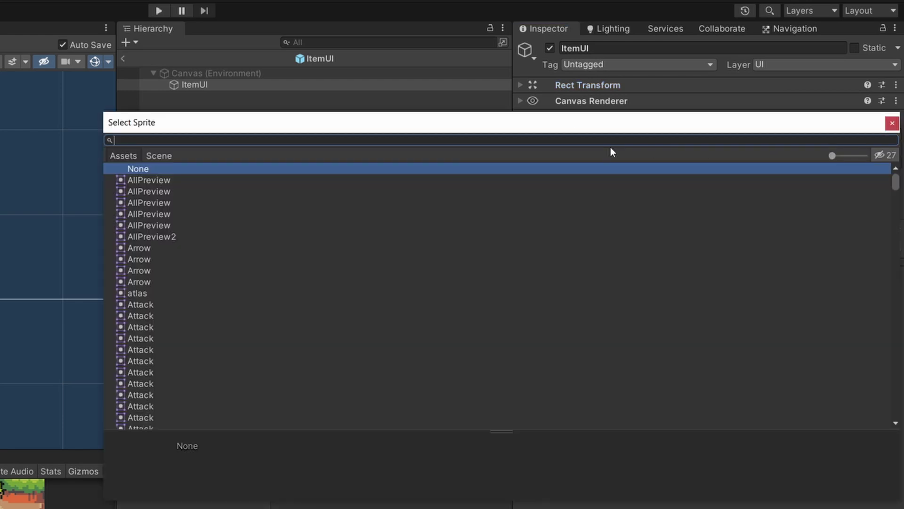
type("GUI")
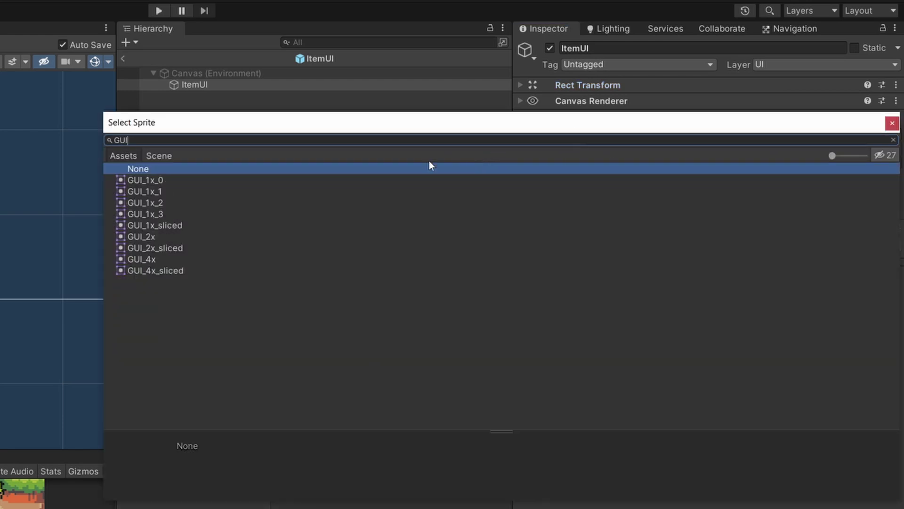
double_click(160, 191)
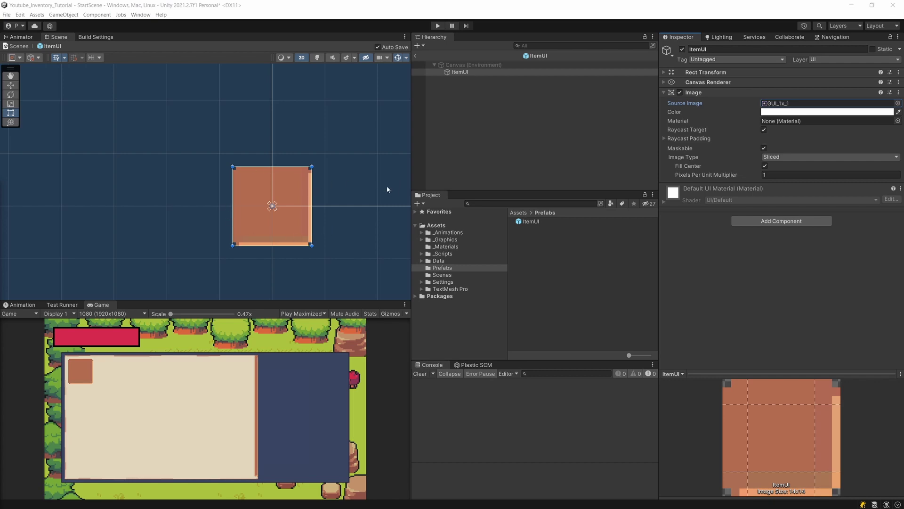
- Add a UI Image as a child of ItemUI, keeping its default name
right_click(464, 73)
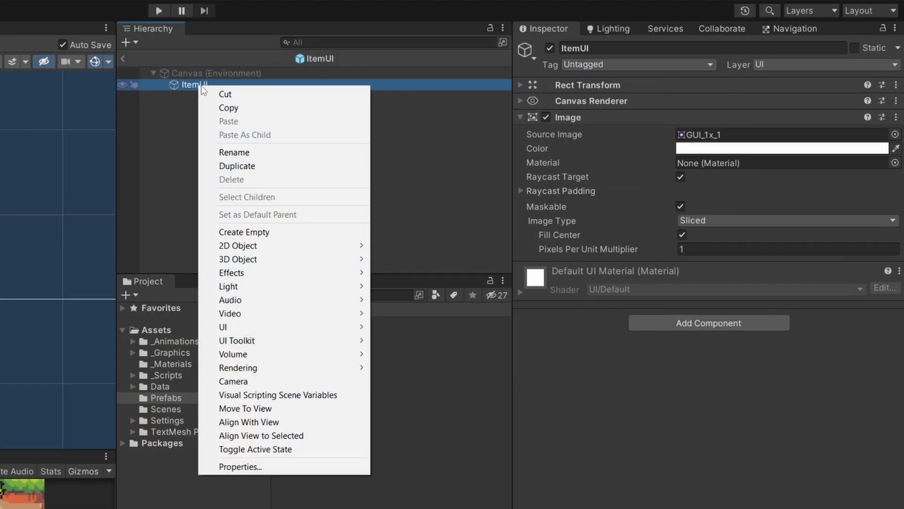
mouse_move(282, 313)
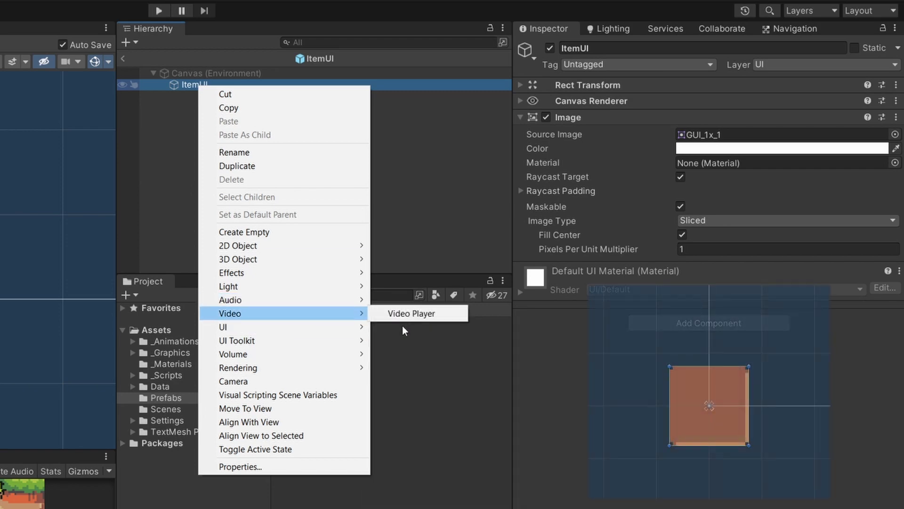
mouse_move(349, 327)
left_click(388, 324)
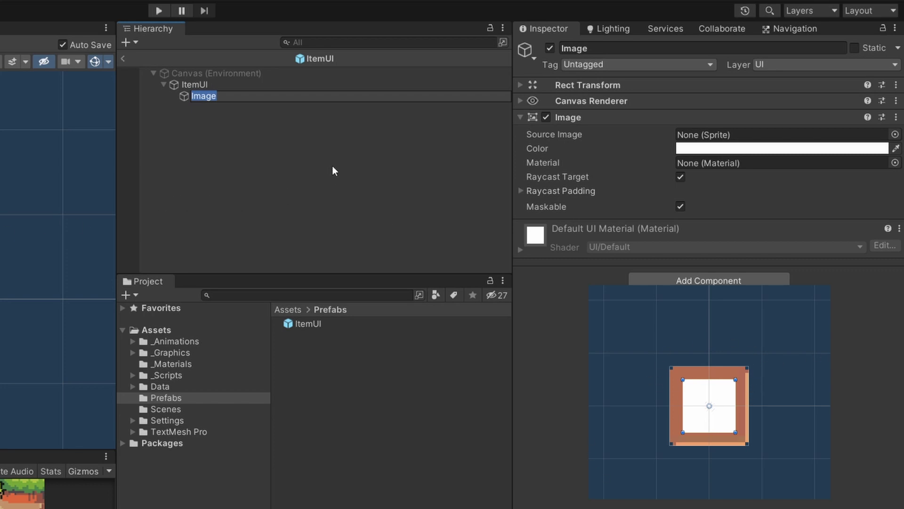
left_click(236, 108)
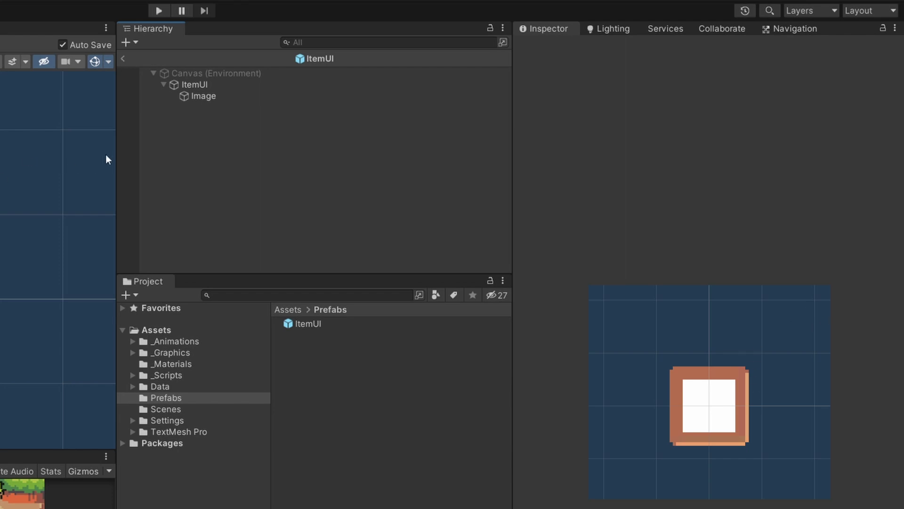
- Add a Text - TextMeshPro object as a child of the new Image inside ItemUI
left_click(213, 96)
right_click(198, 95)
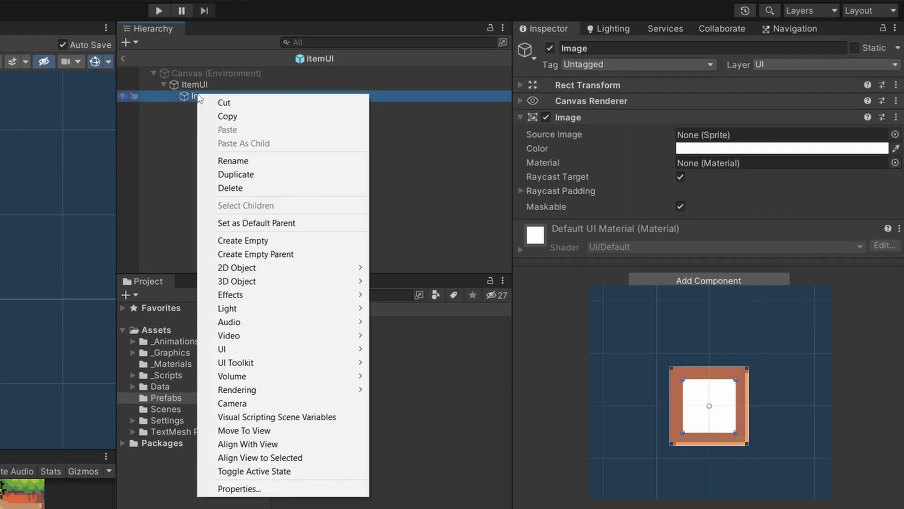
mouse_move(230, 349)
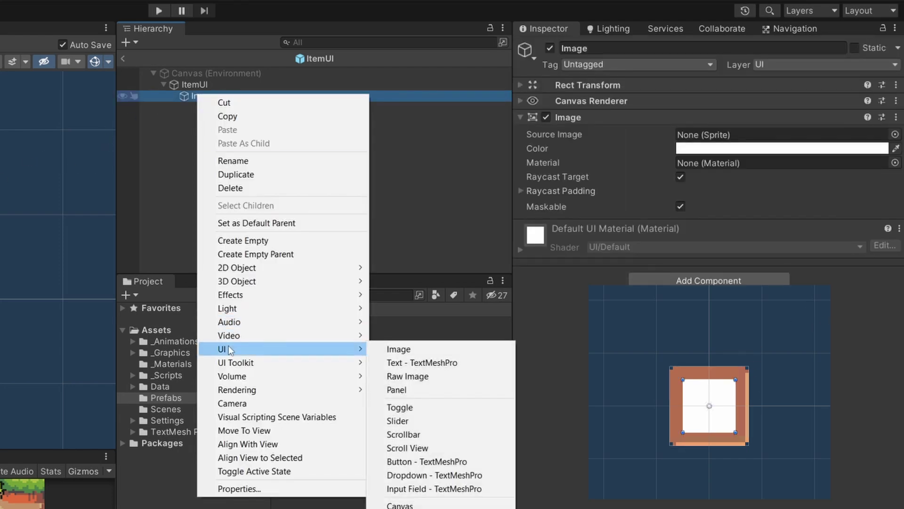
left_click(417, 362)
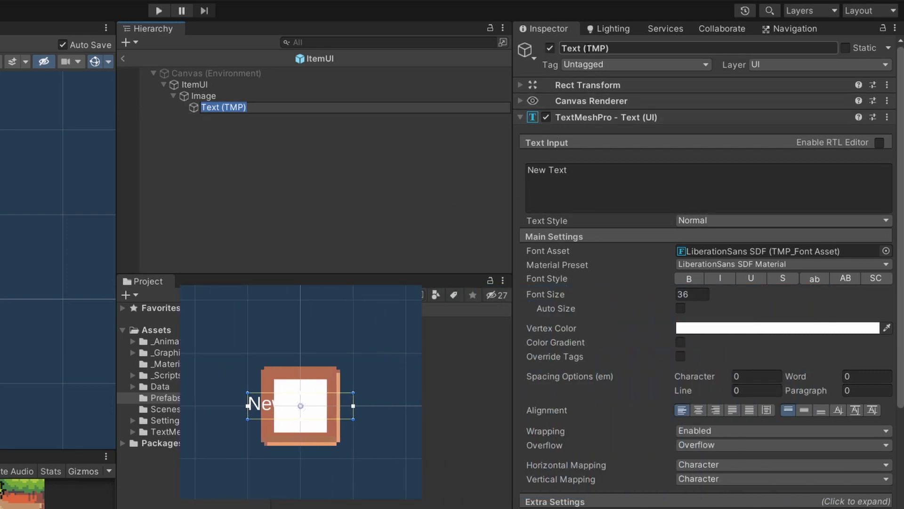
- Set the TextMeshPro text's vertex color to black and replace its content with 99
left_click(688, 328)
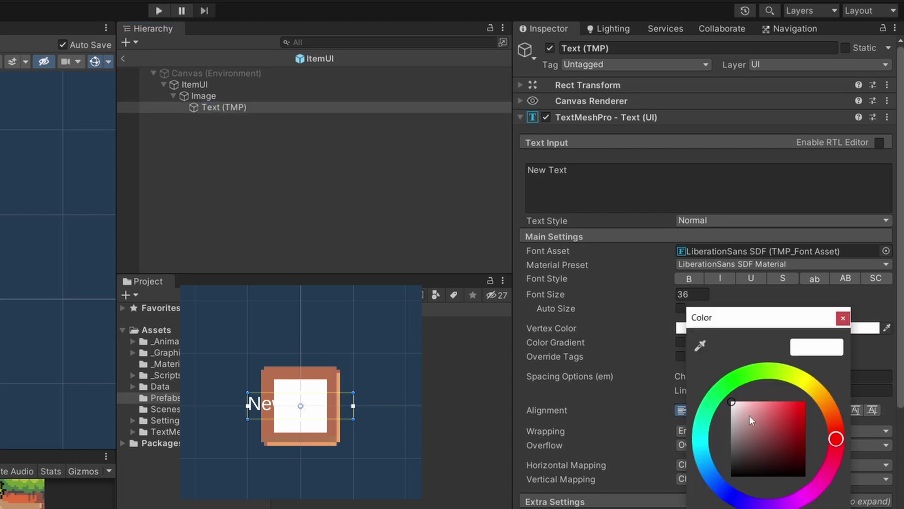
left_click_drag(750, 420, 725, 500)
key("Return")
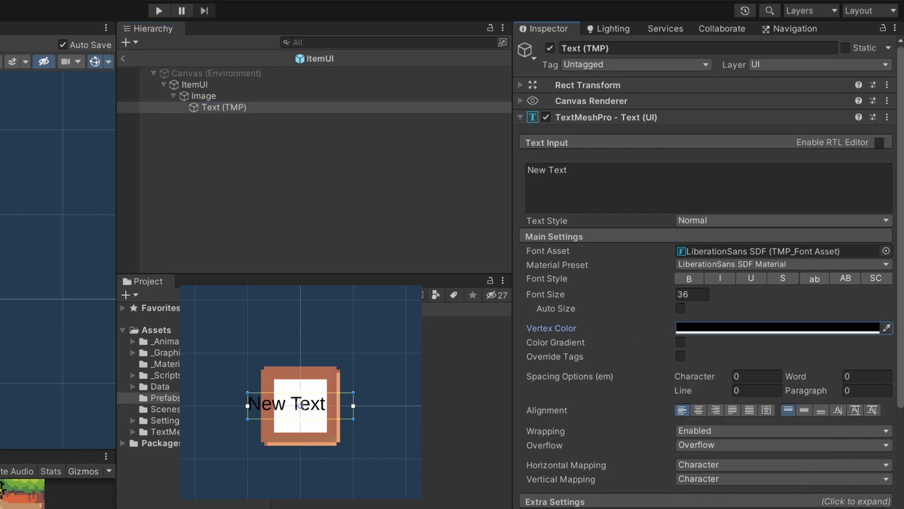
left_click(531, 178)
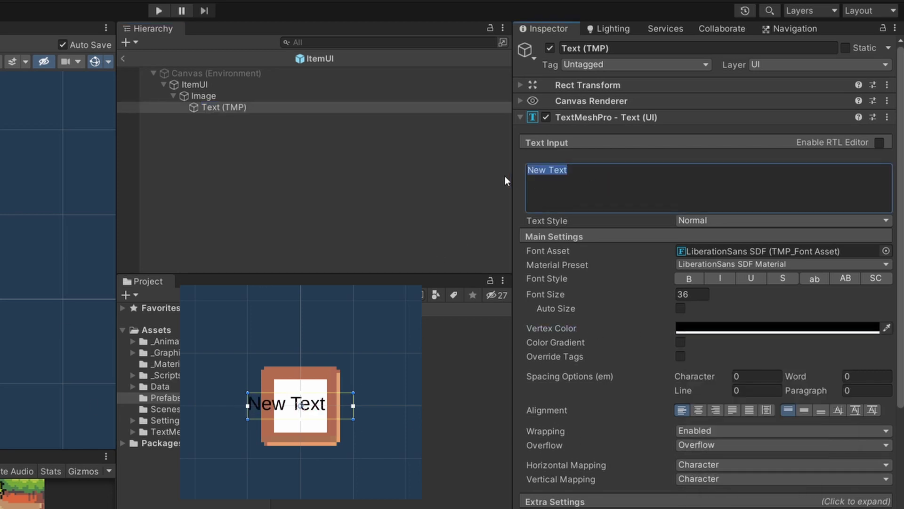
type("99")
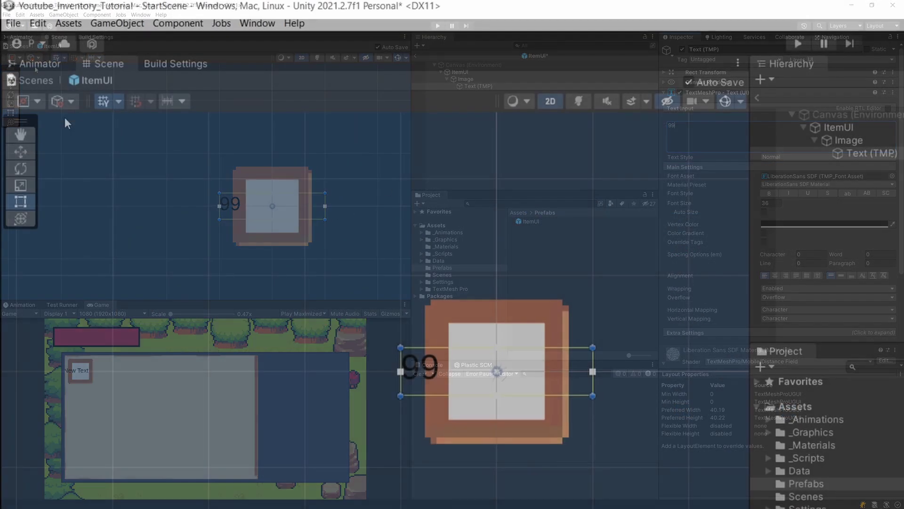
- Narrow the 99 text's box from its right edge to about 47 units wide and set its font size to 33
left_click_drag(592, 371, 443, 377)
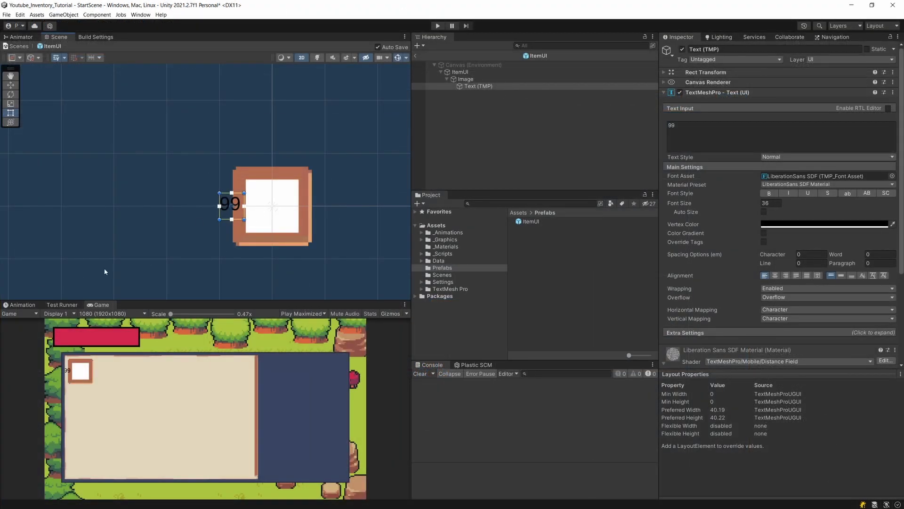
left_click(739, 206)
type("3")
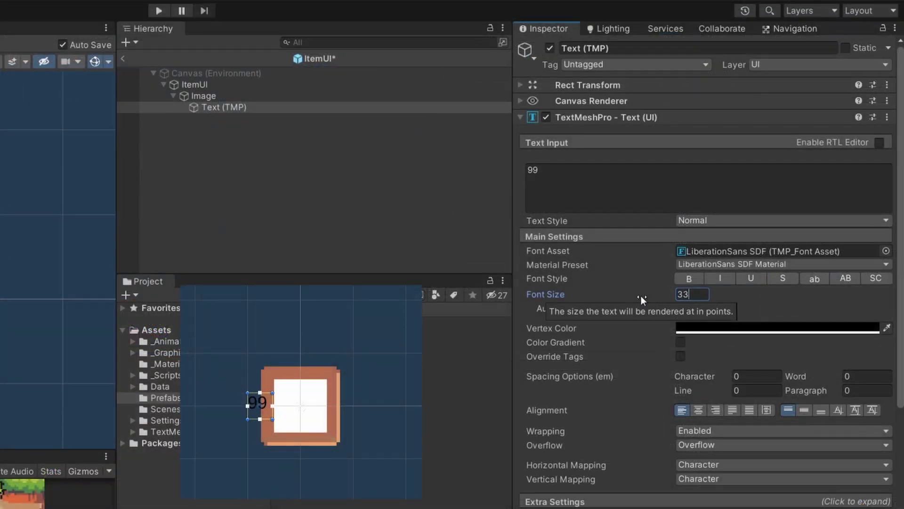
type("3")
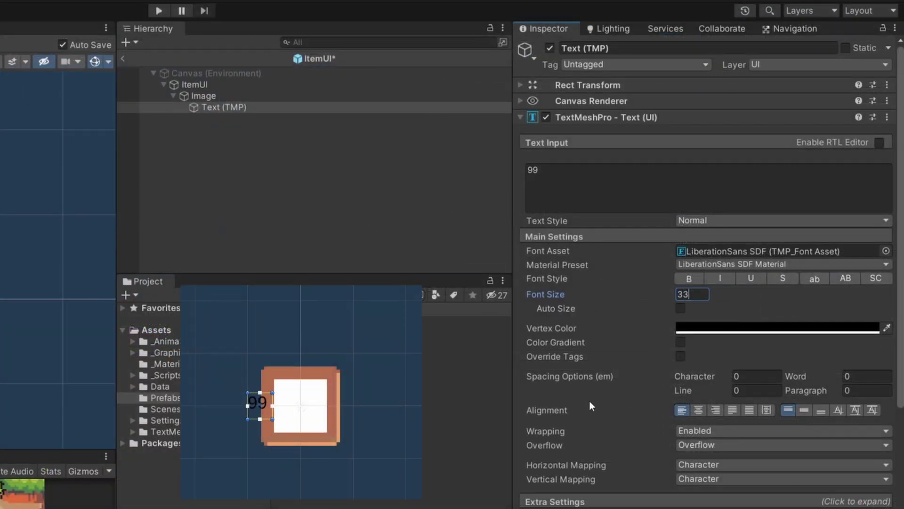
- Align the 99 text to the horizontal center and vertical middle of its box and make it bold
left_click(700, 408)
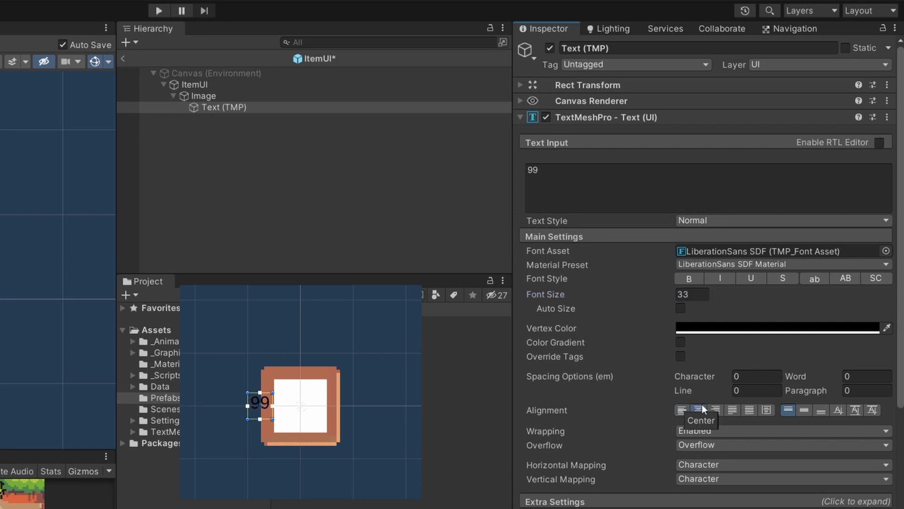
left_click(804, 410)
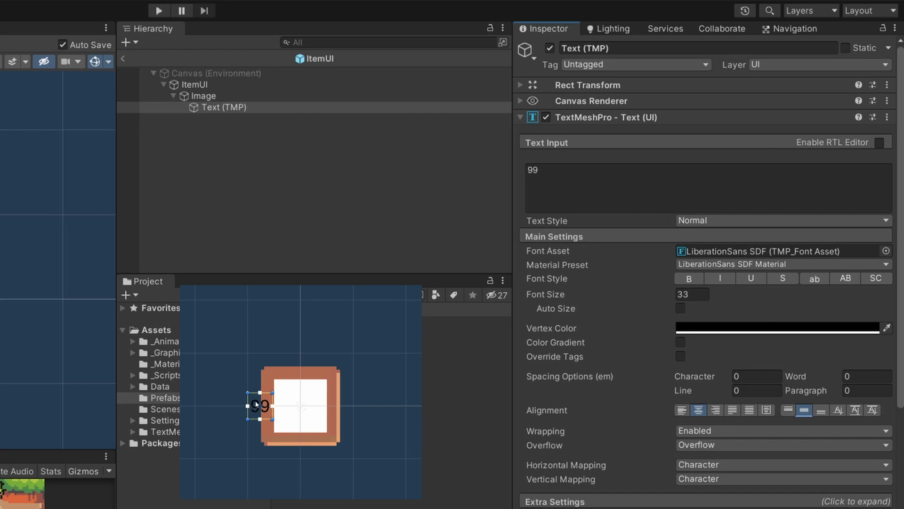
left_click(700, 275)
- Apply the bottom-right anchor preset to the 99 text, also setting its pivot and position
scroll(260, 414, "up", 4)
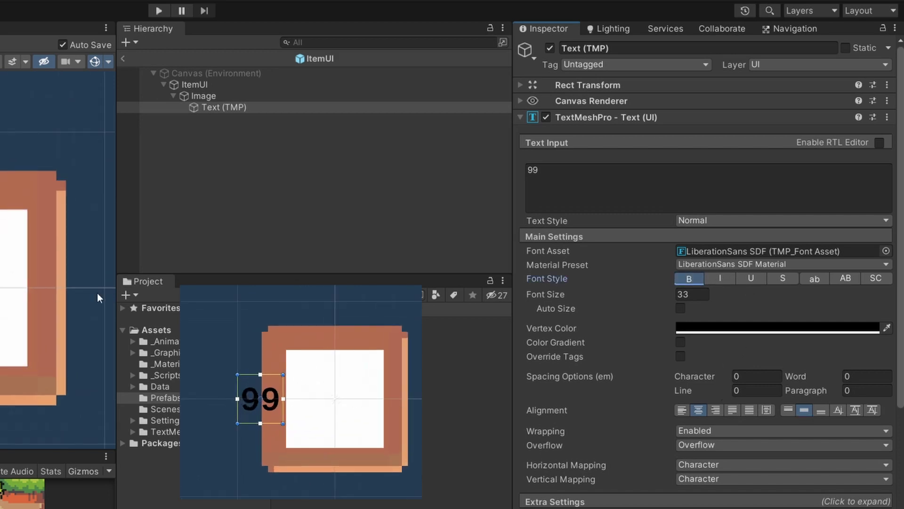
left_click(569, 84)
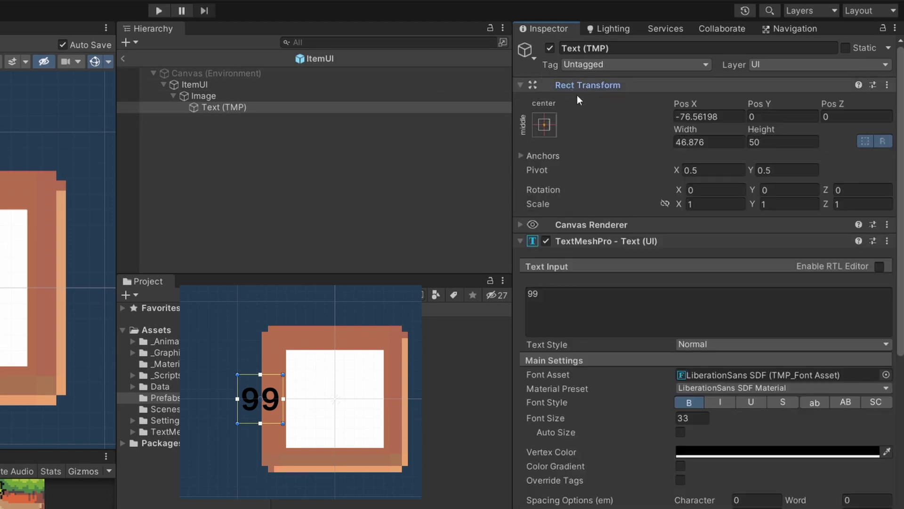
left_click(544, 127)
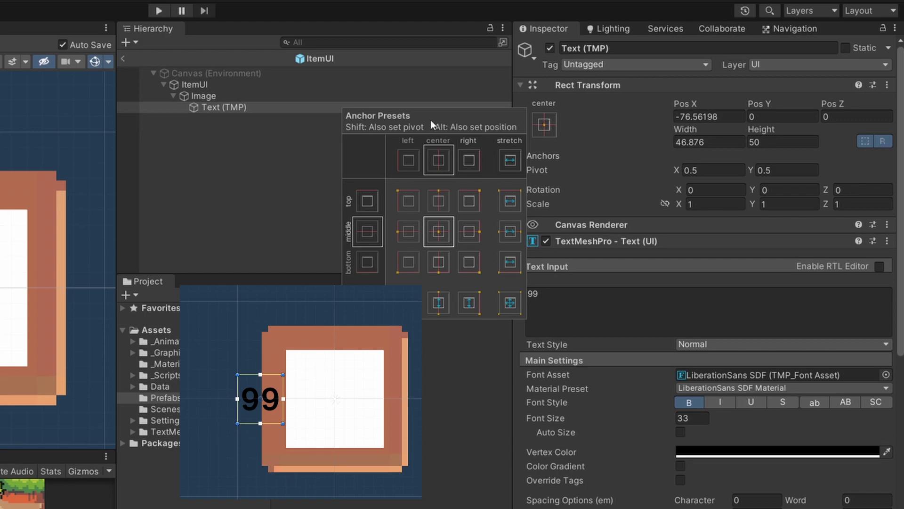
left_click(469, 262)
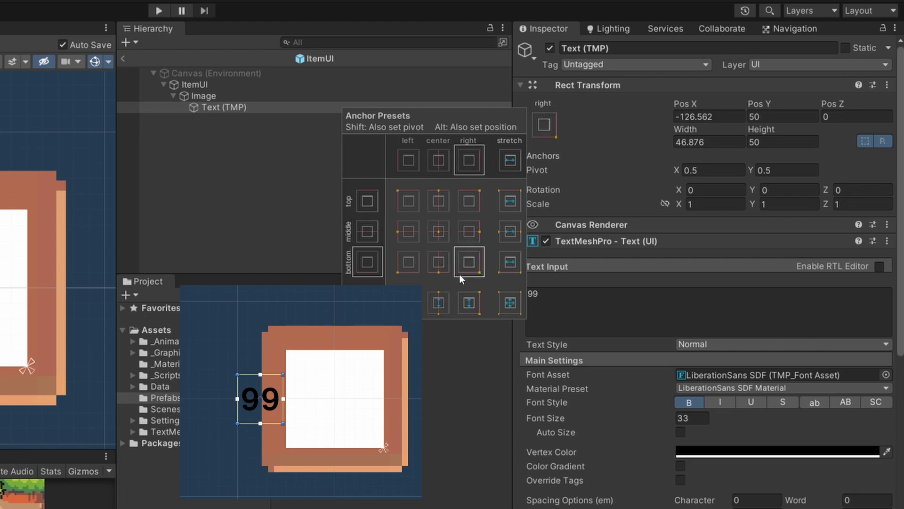
left_click(480, 263, "alt+shift")
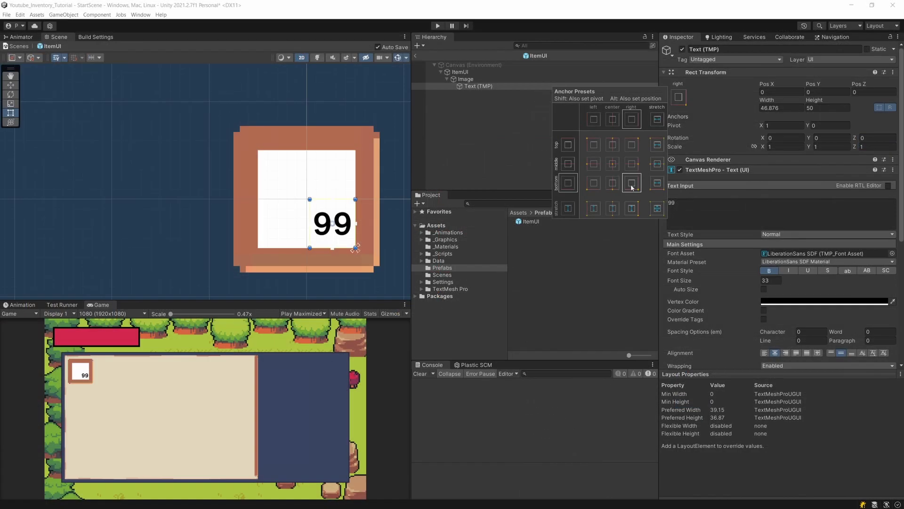
left_click(498, 126)
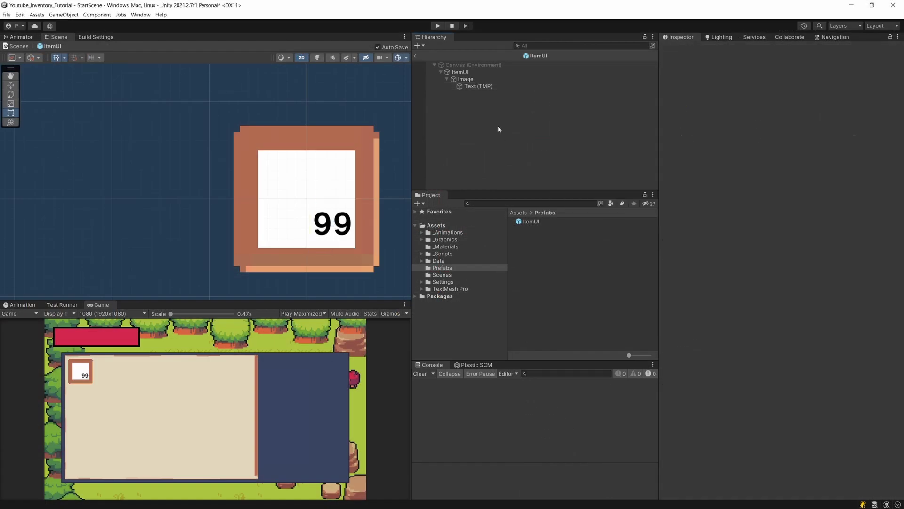
left_click(490, 79)
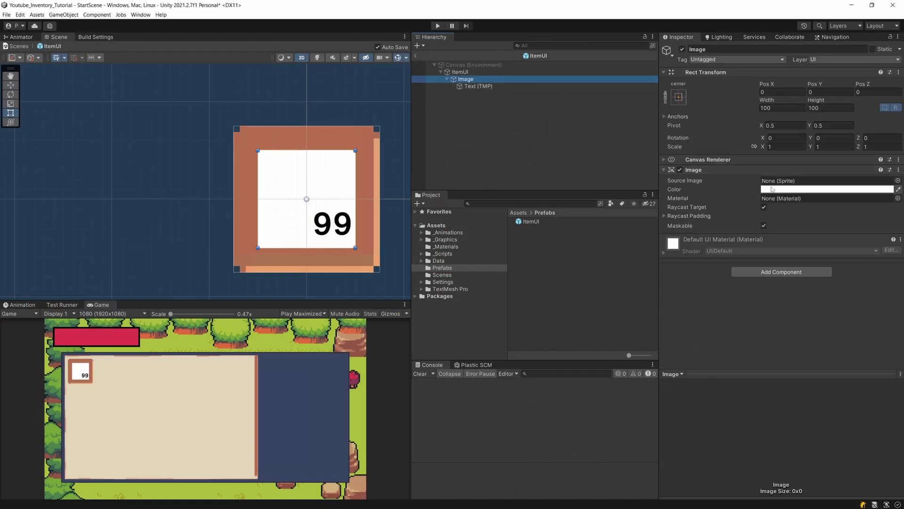
left_click(791, 189)
left_click(812, 279)
left_click_drag(812, 285, 799, 231)
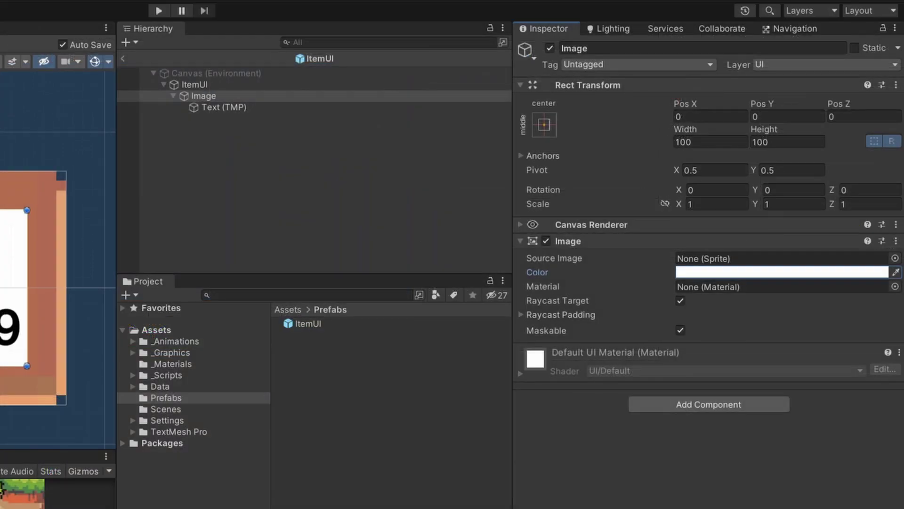
- Add a UI Image as a child of ItemUI's Image and name it TxtBackground
right_click(216, 97)
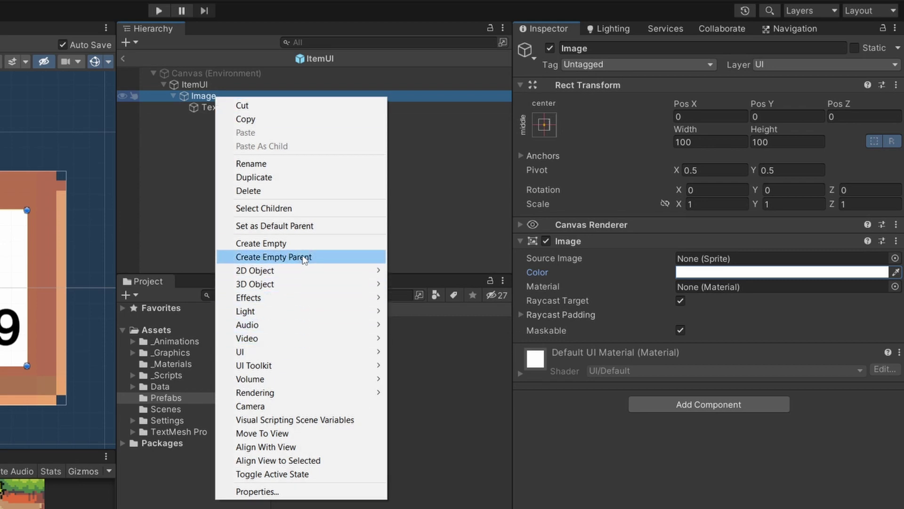
mouse_move(303, 353)
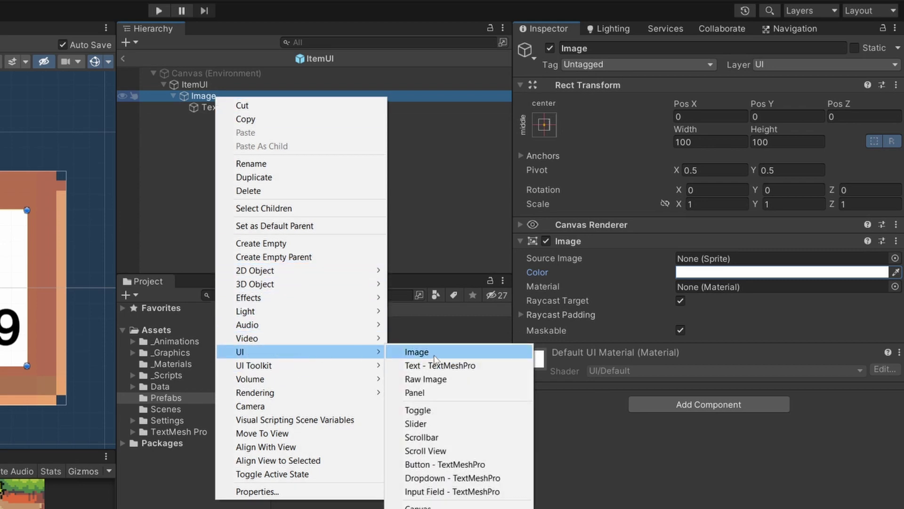
left_click(405, 350)
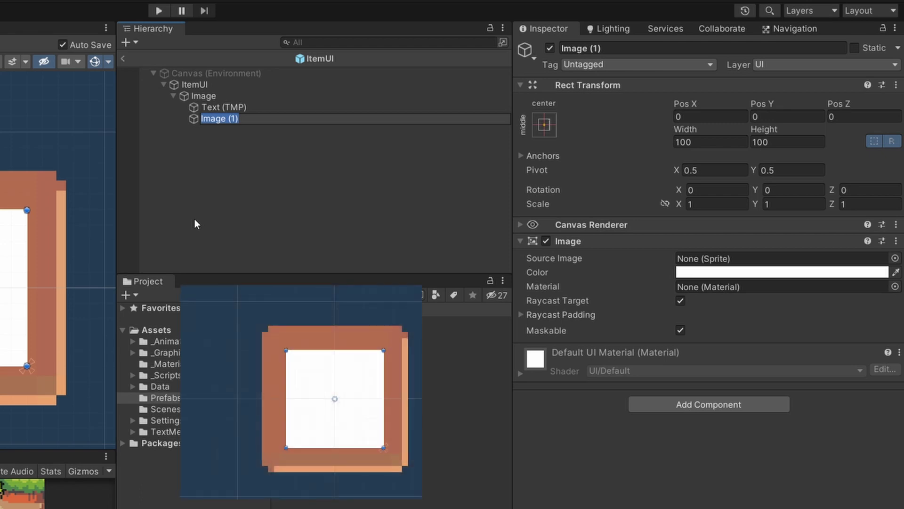
type("TxtBackground")
key("Return")
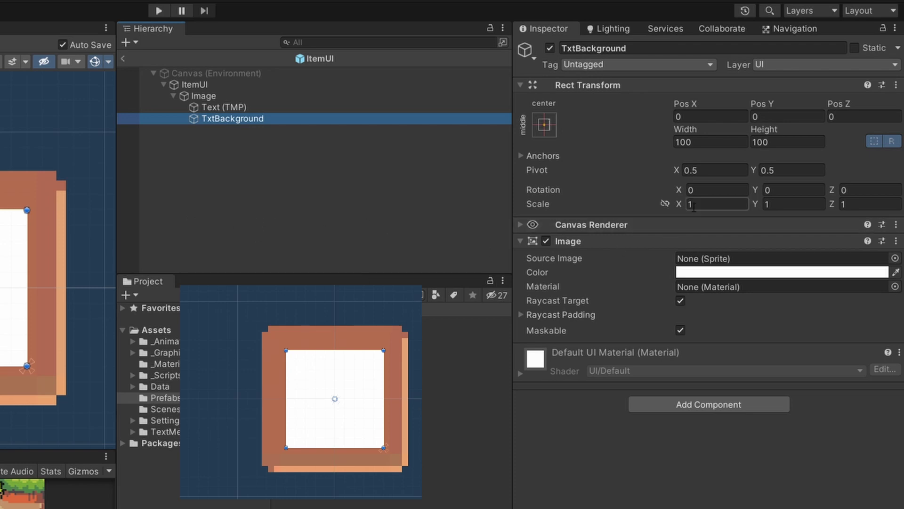
- Make Text (TMP) a child of TxtBackground in the object hierarchy
left_click(243, 111)
left_click_drag(222, 109, 230, 119)
left_click(231, 107)
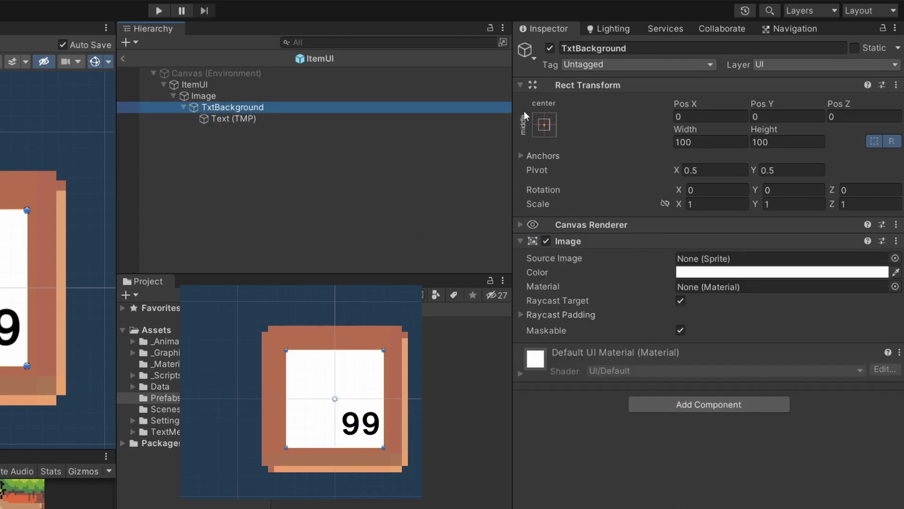
- Add a Horizontal Layout Group component to TxtBackground with its child alignment set to Middle Center
left_click(520, 86)
left_click(689, 281)
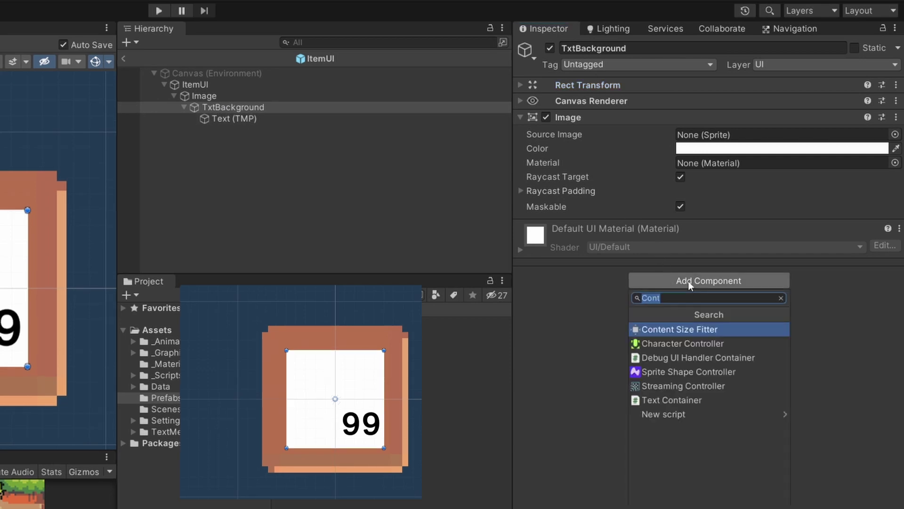
type("Hor")
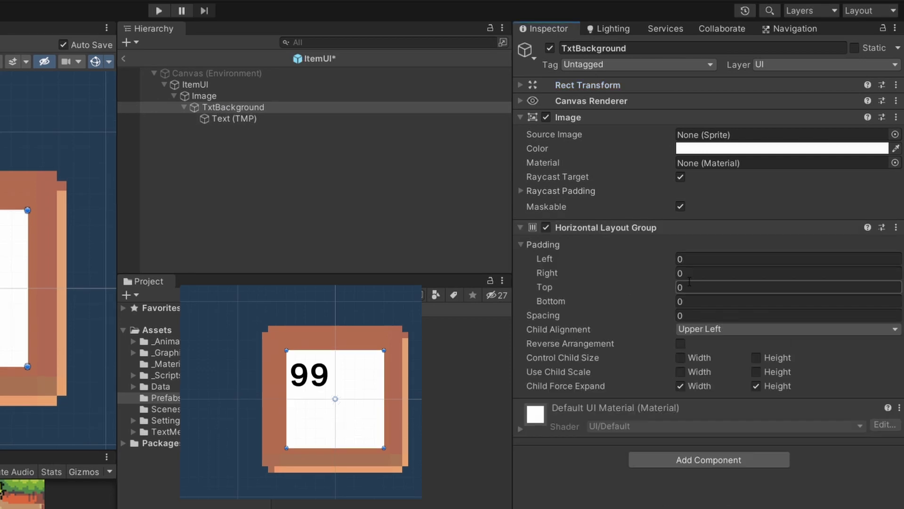
left_click(688, 328)
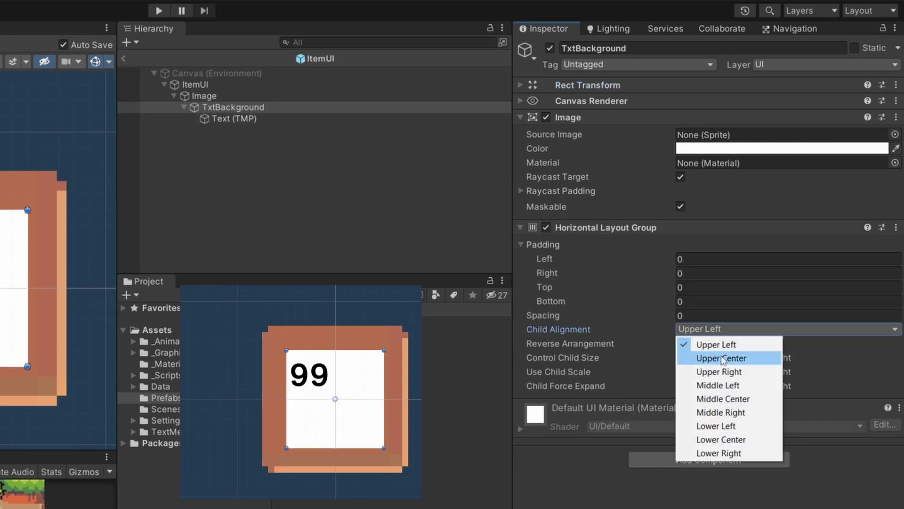
left_click(723, 399)
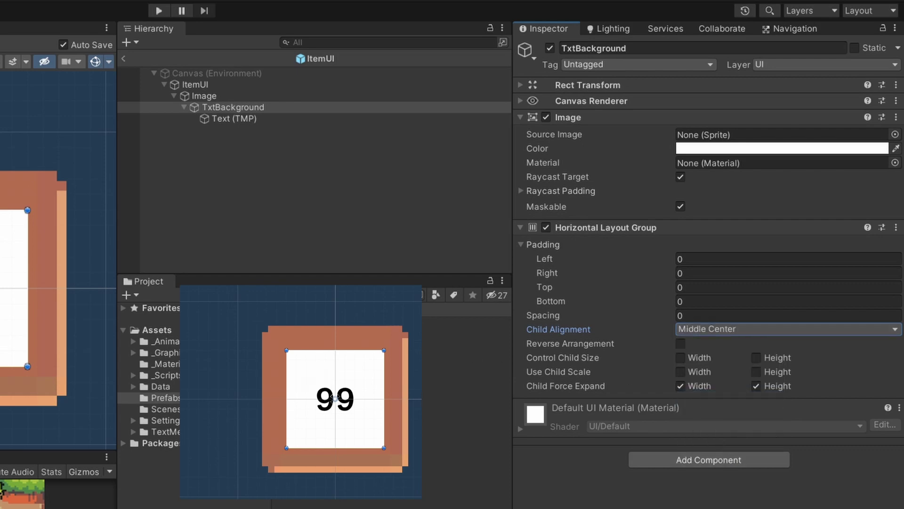
- Anchor TxtBackground to the bottom right, including pivot and position, and shrink it from its upper-left corner to about 46.6 by 35.7
left_click(233, 107)
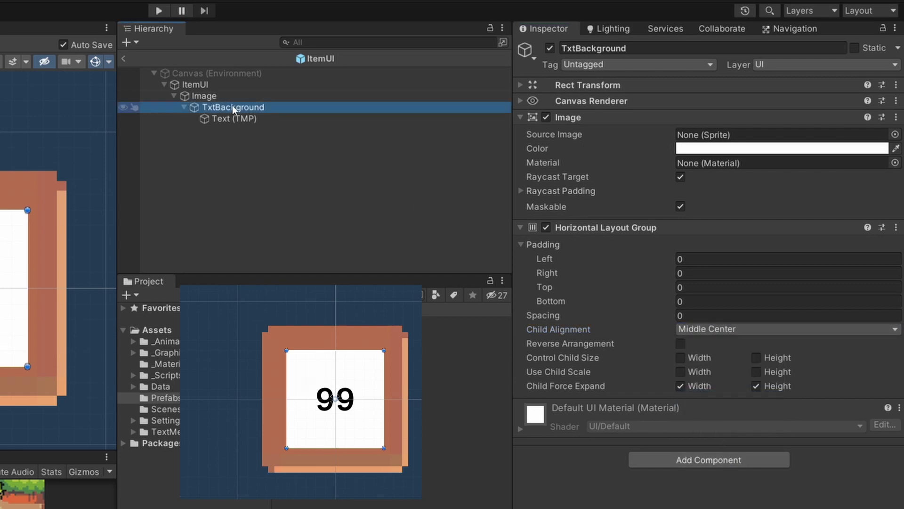
left_click(547, 88)
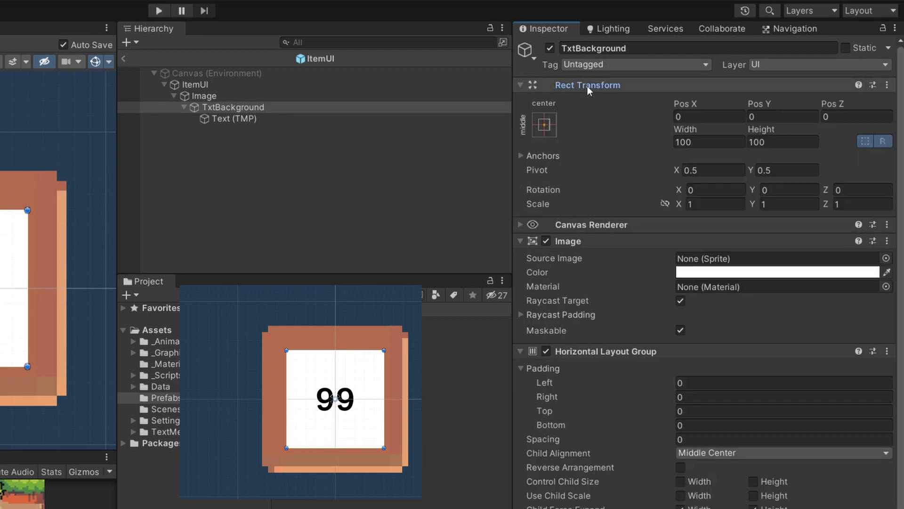
left_click(554, 124)
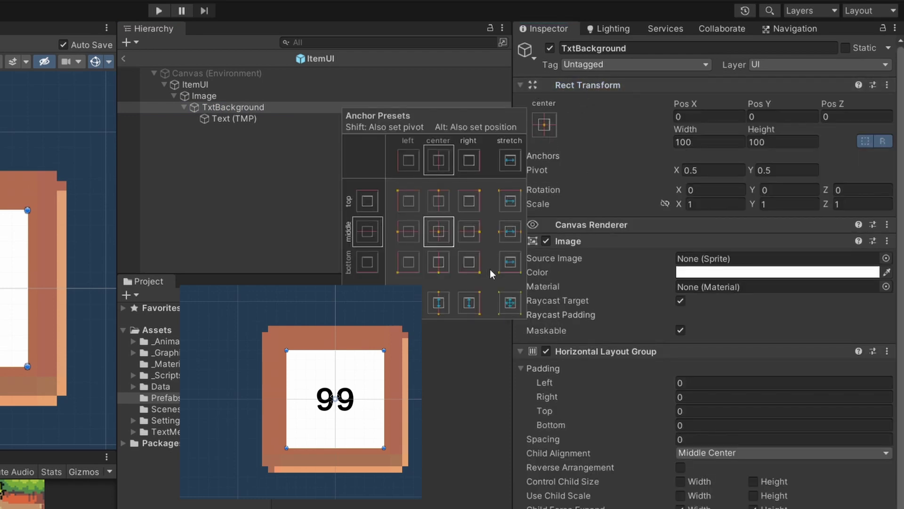
left_click(469, 262, "shift")
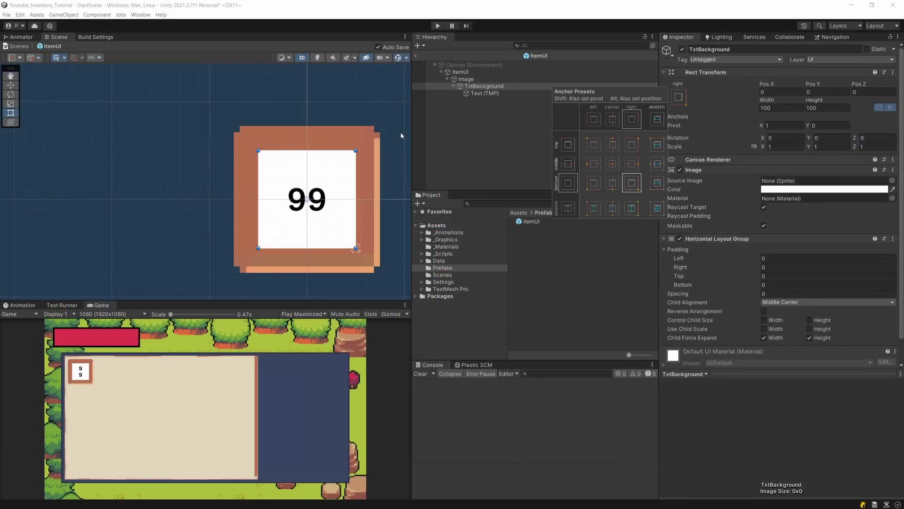
left_click_drag(356, 247, 357, 248)
left_click_drag(265, 162, 310, 213)
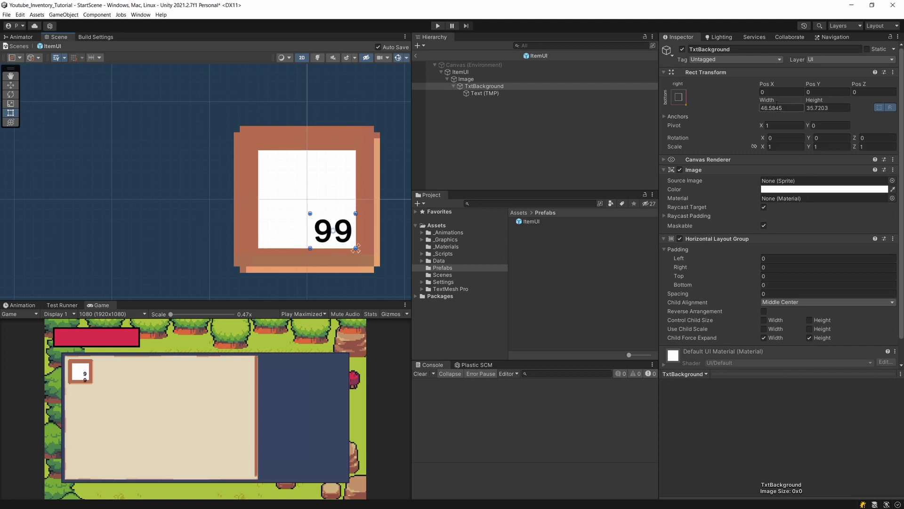
- Set TxtBackground's image color to semi-transparent white, FFFFFF with an alpha of about 0.52
left_click(824, 189)
left_click_drag(859, 236, 874, 227)
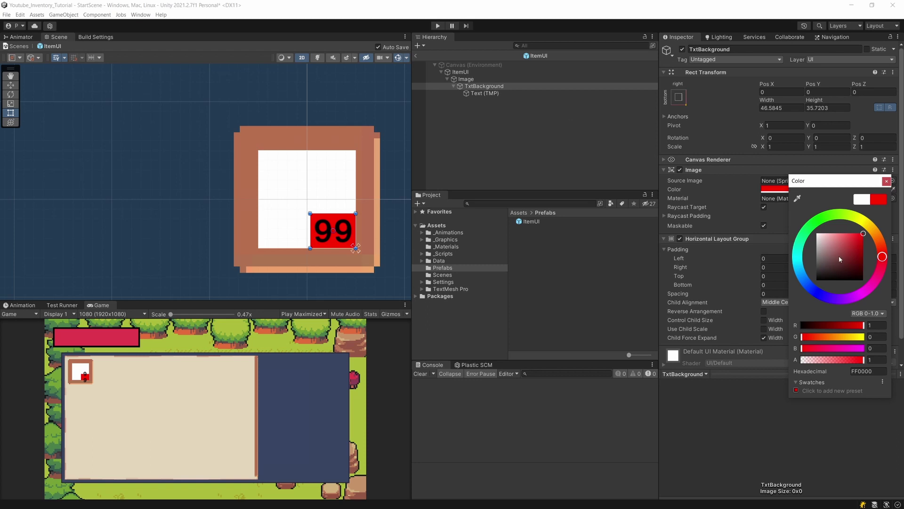
left_click_drag(839, 258, 816, 233)
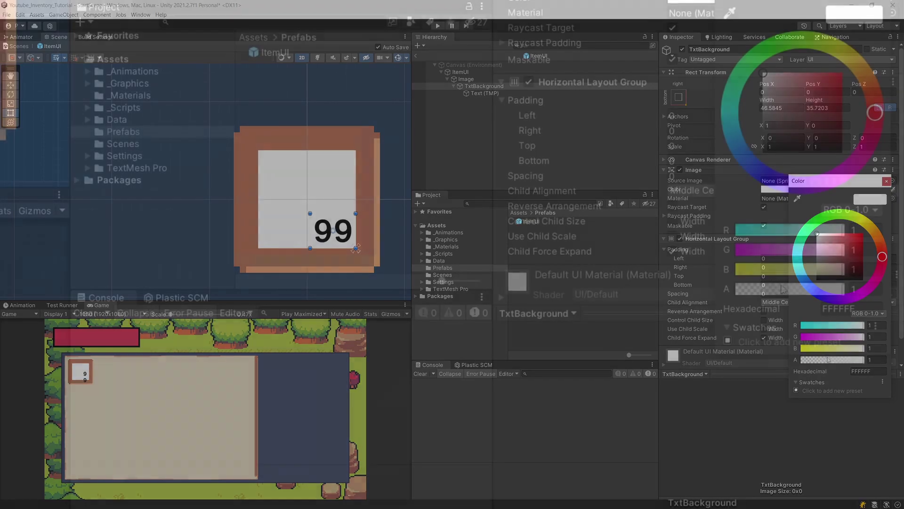
left_click_drag(781, 288, 793, 294)
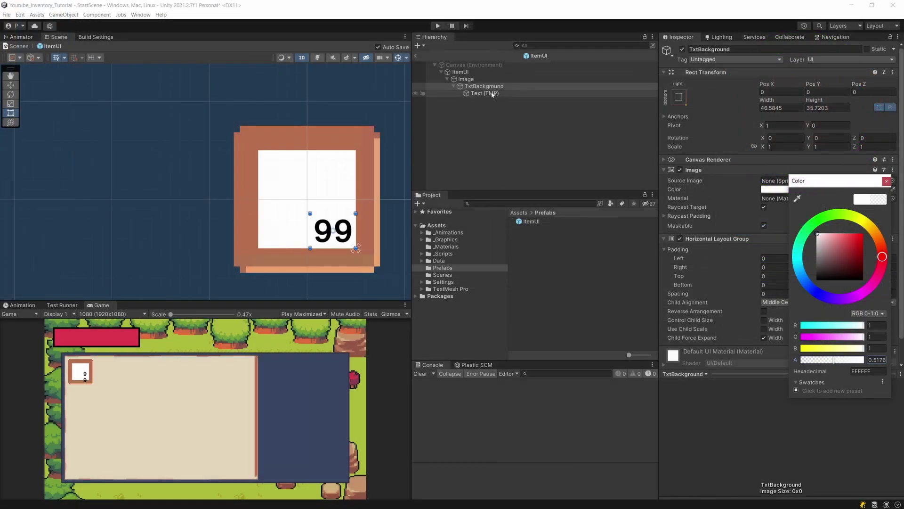
- Try red FF0000 as the color of the Image behind TxtBackground, then restore it to white FFFFFF
left_click(466, 79)
left_click(774, 189)
left_click_drag(852, 245, 883, 222)
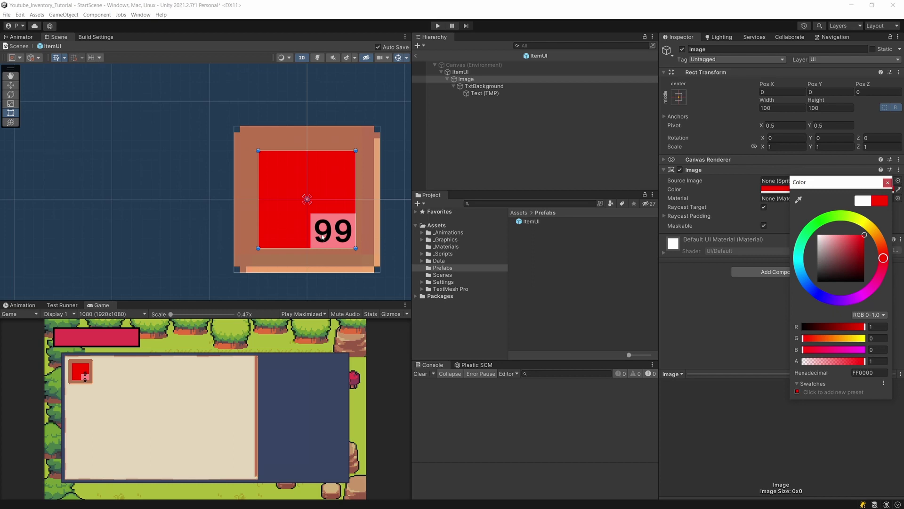
left_click_drag(843, 256, 818, 235)
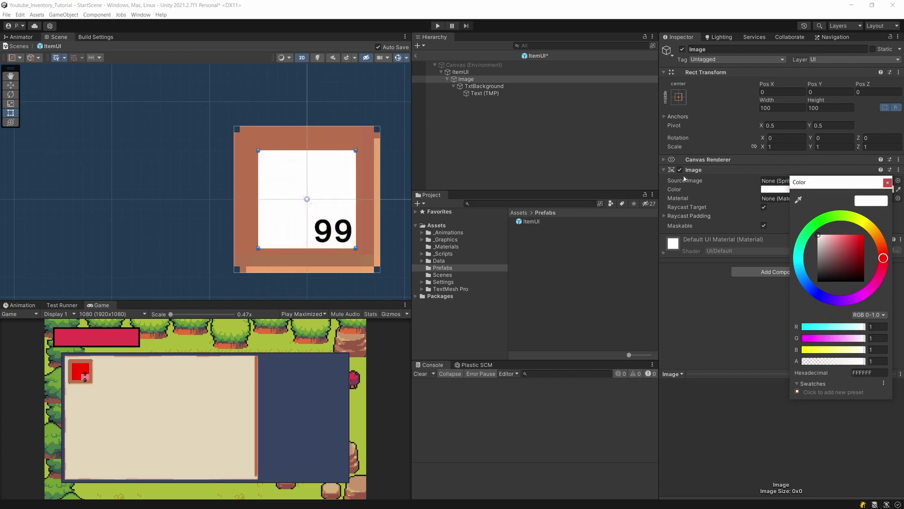
left_click(464, 128)
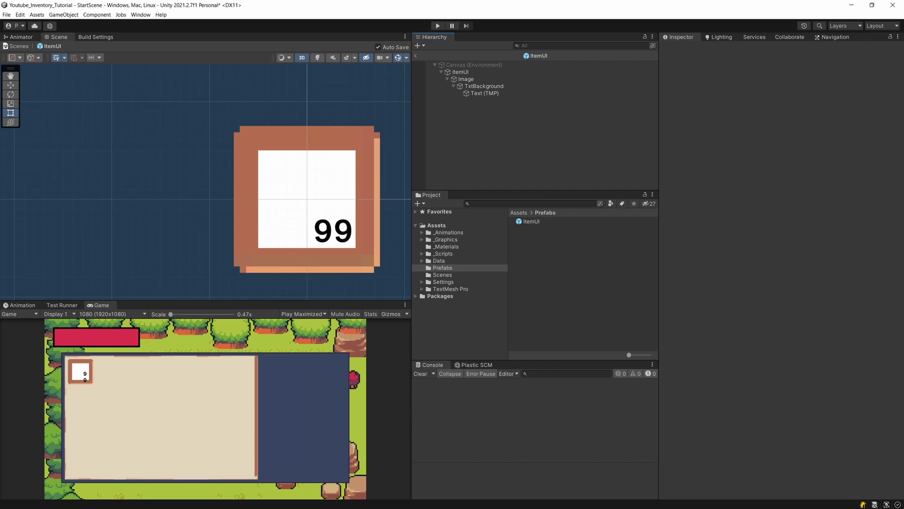
- Add a UI Image as a child of ItemUI and name it Border
left_click(460, 73)
right_click(460, 73)
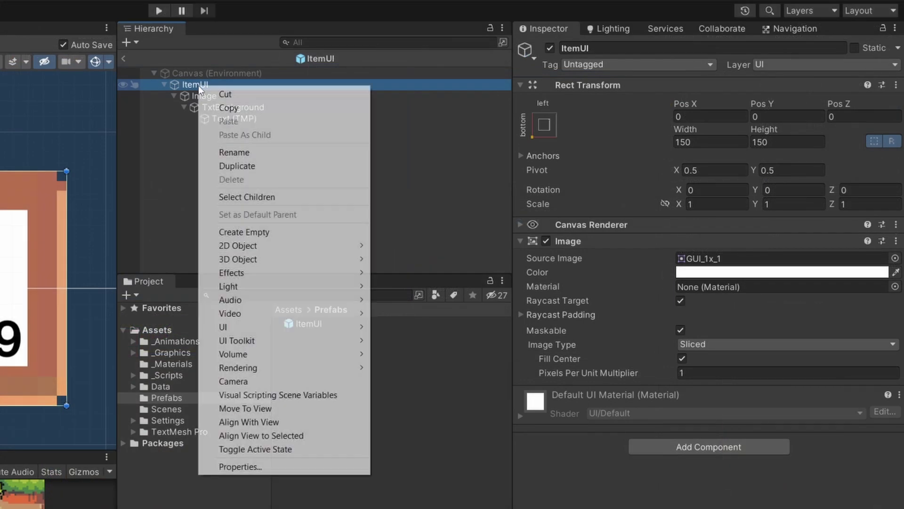
mouse_move(282, 327)
left_click(401, 268)
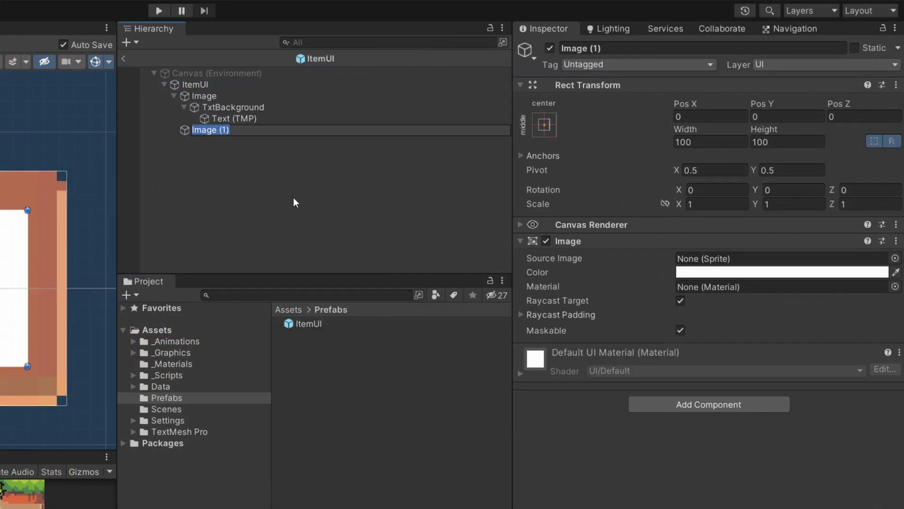
type("Border")
key("Return")
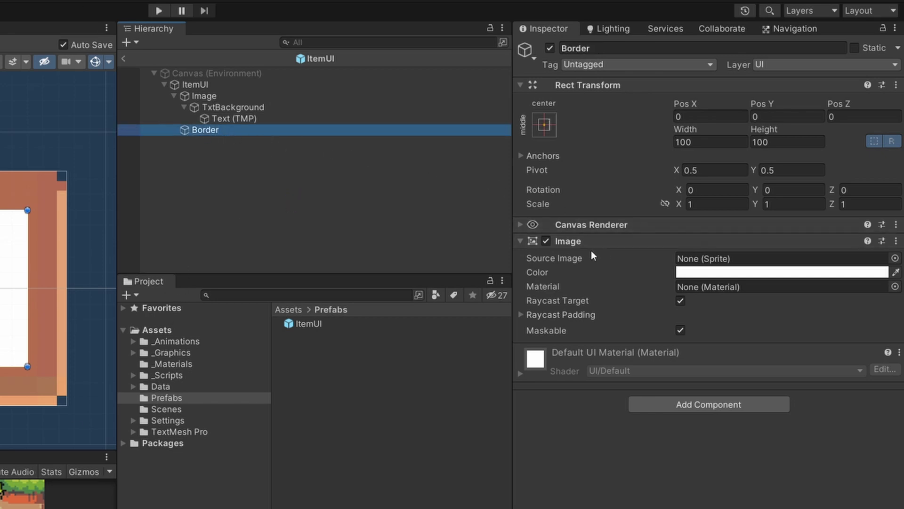
- Assign the GUI_1x_3 sprite to Border and stretch it both ways to fill ItemUI, including pivot and position
left_click(895, 258)
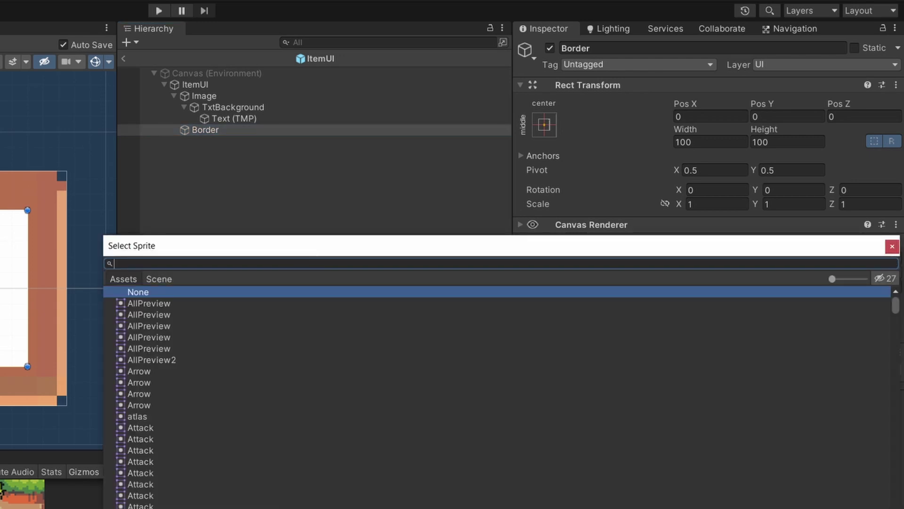
type("GUI")
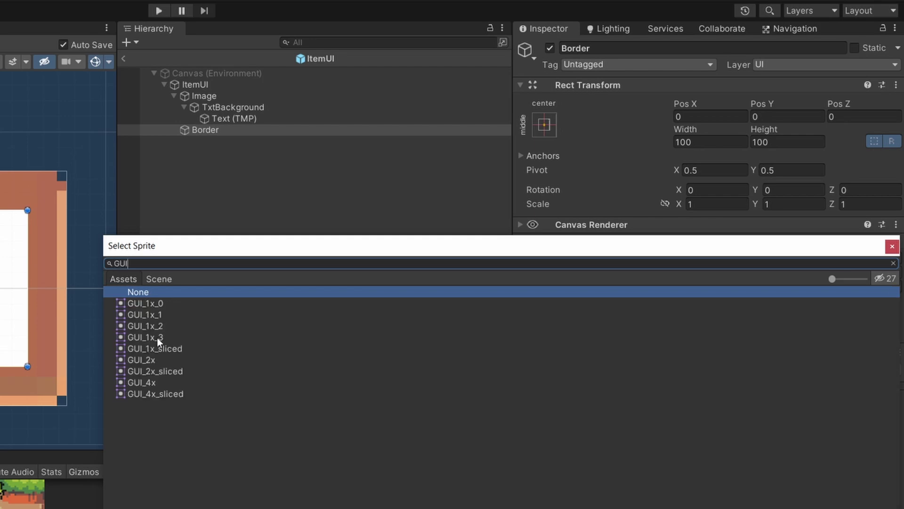
double_click(161, 337)
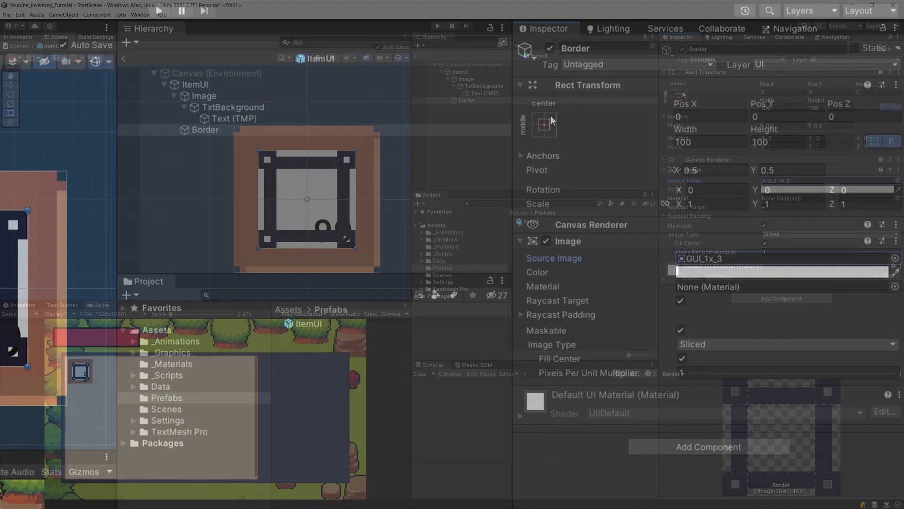
left_click(681, 97)
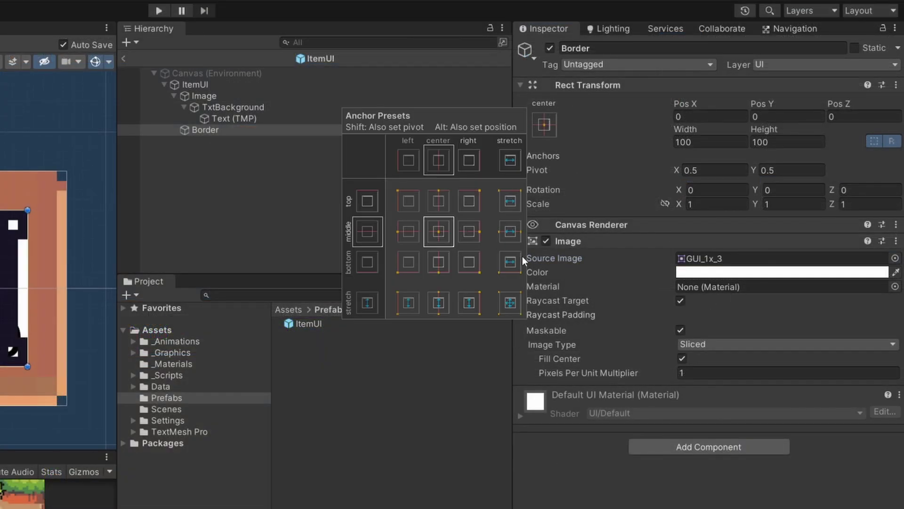
key("shift+alt")
left_click(508, 301, "alt+shift")
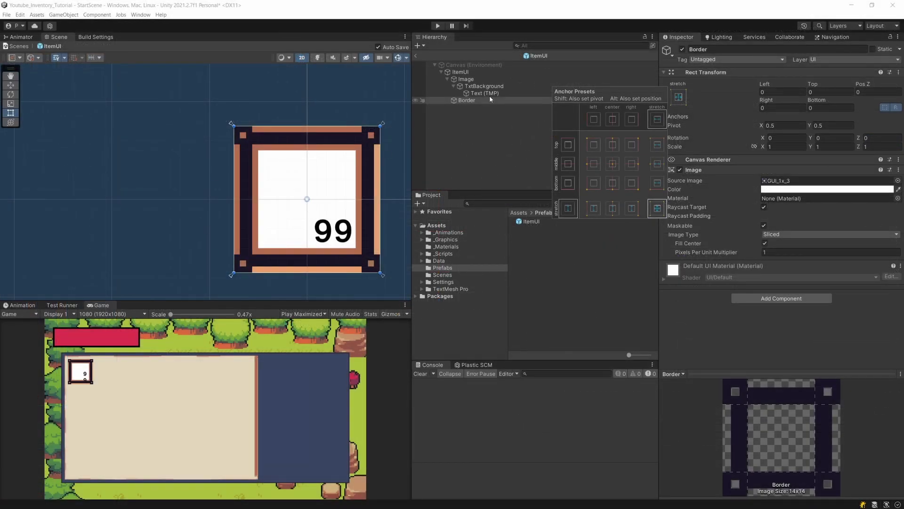
left_click(479, 132)
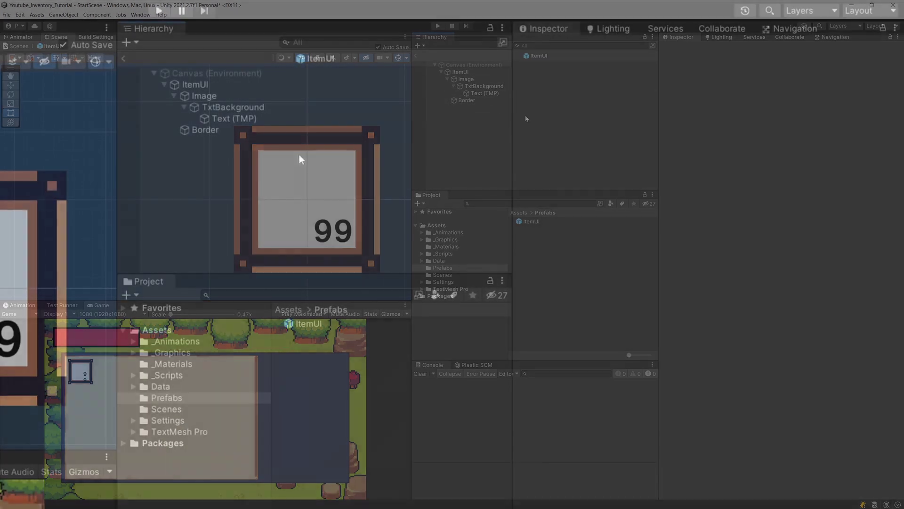
- Make Image, together with its TxtBackground and text, a child of Border in the ItemUI prefab
left_click_drag(196, 95, 211, 131)
left_click(202, 97)
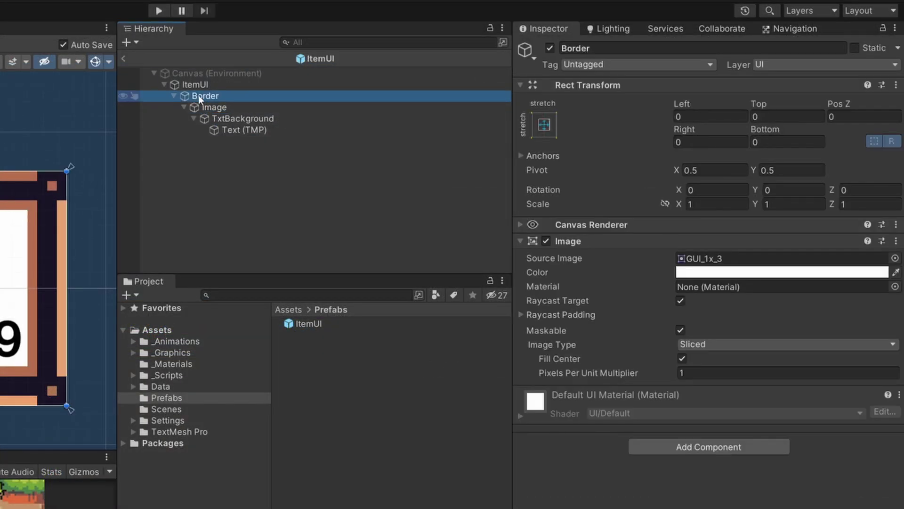
left_click(210, 107)
- Add a Horizontal Layout Group to Border with Middle Center child alignment, controlling both child width and height
left_click(217, 94)
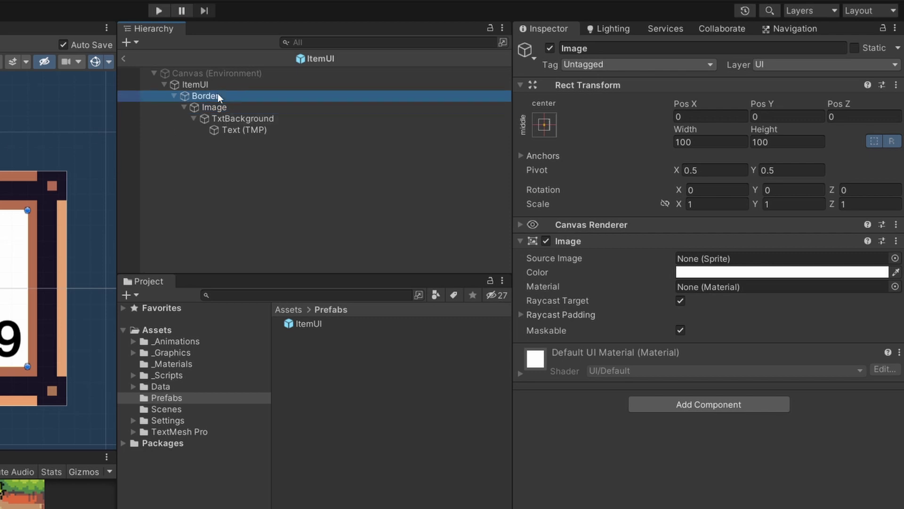
left_click(665, 446)
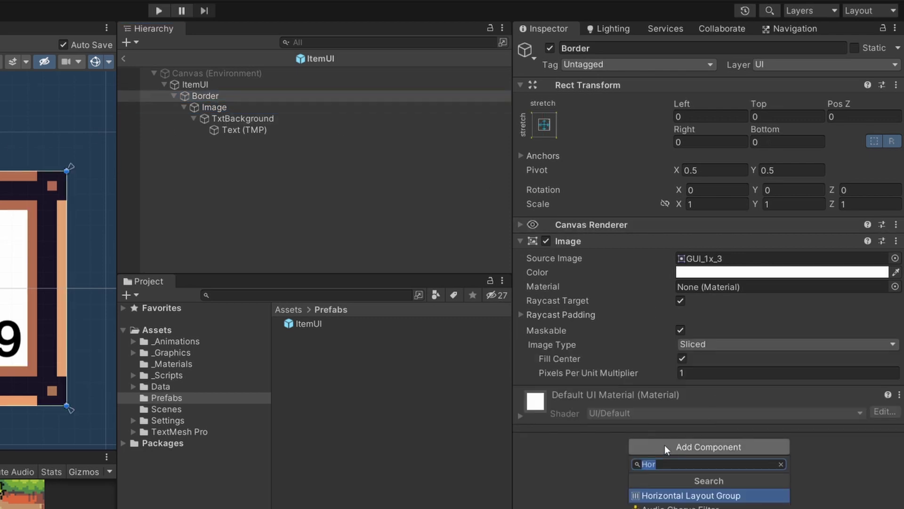
left_click(681, 495)
left_click(523, 241)
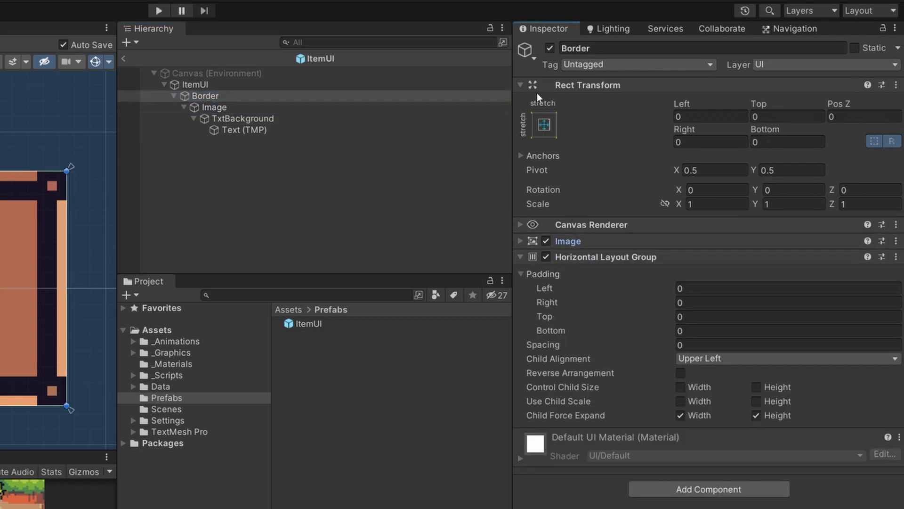
left_click(527, 84)
left_click(734, 234)
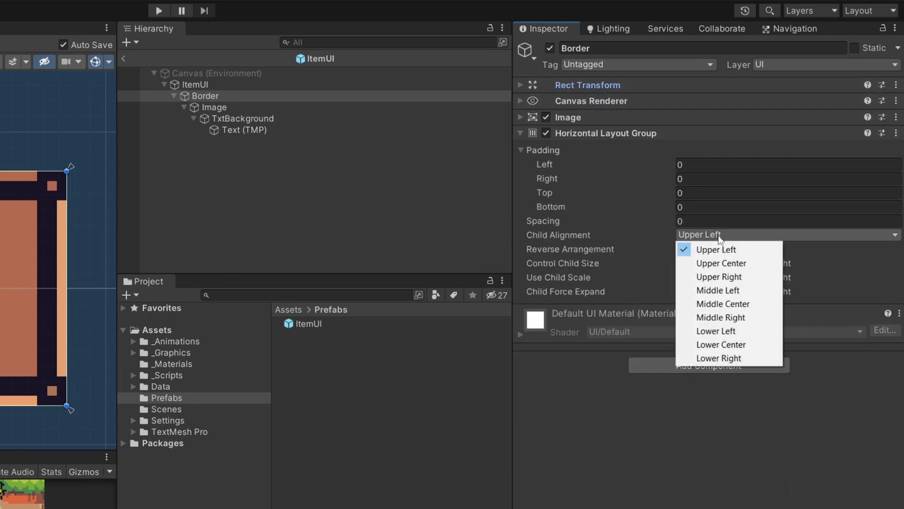
left_click(726, 306)
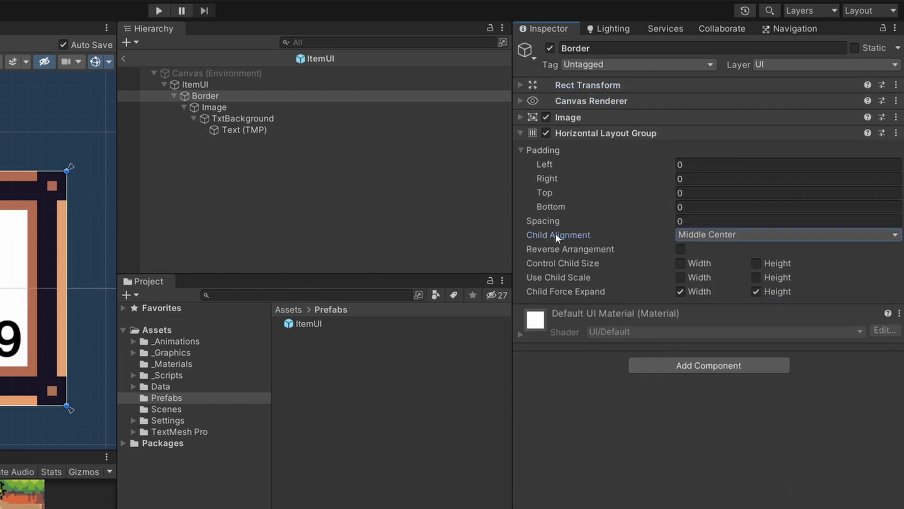
left_click(704, 265)
left_click(774, 264)
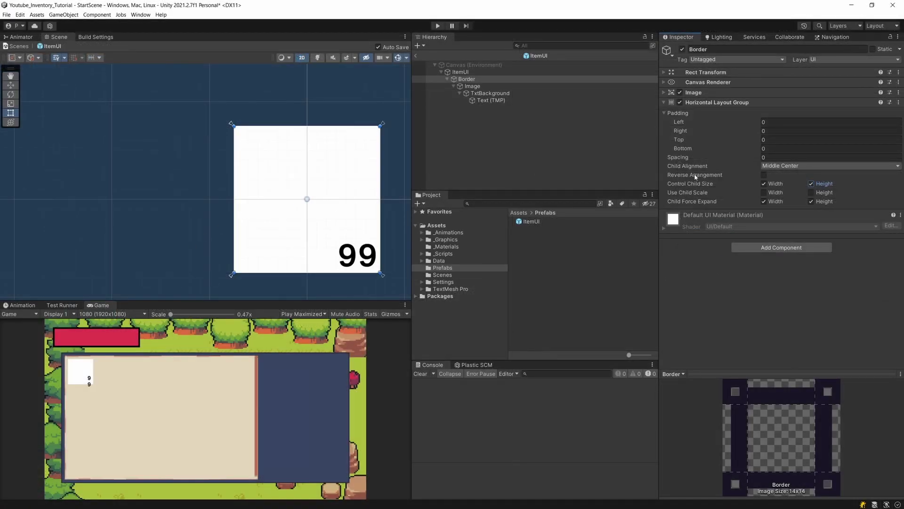
- Set the padding of Border's Horizontal Layout Group to 15 on all four sides
left_click(781, 123)
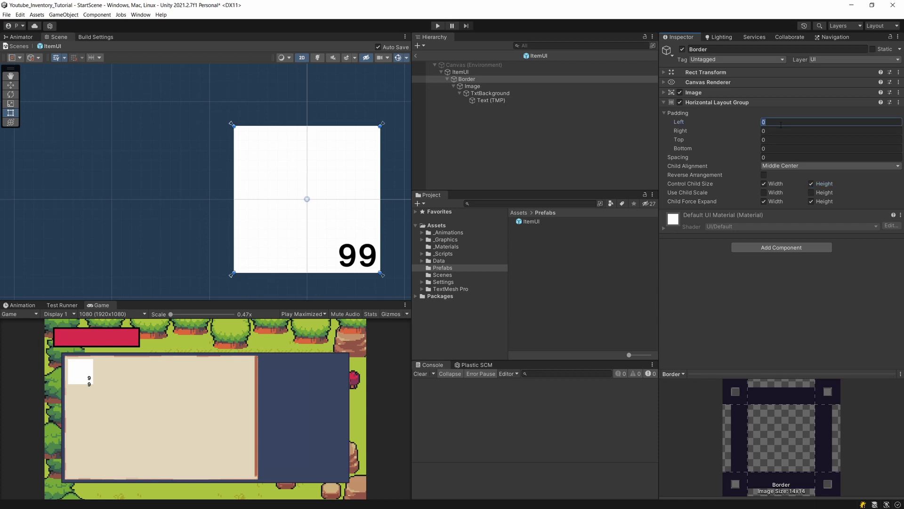
type("15")
key("Tab")
type("15")
key("Tab")
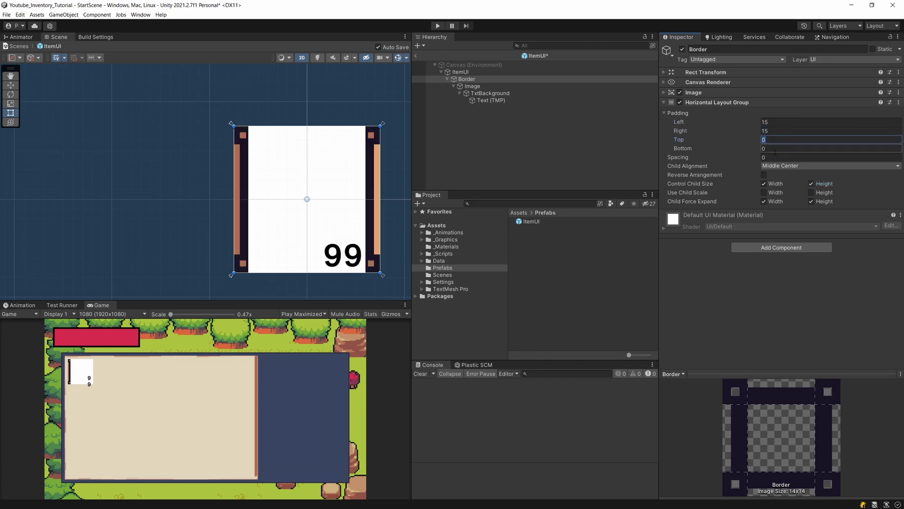
type("15")
key("Tab")
type("15")
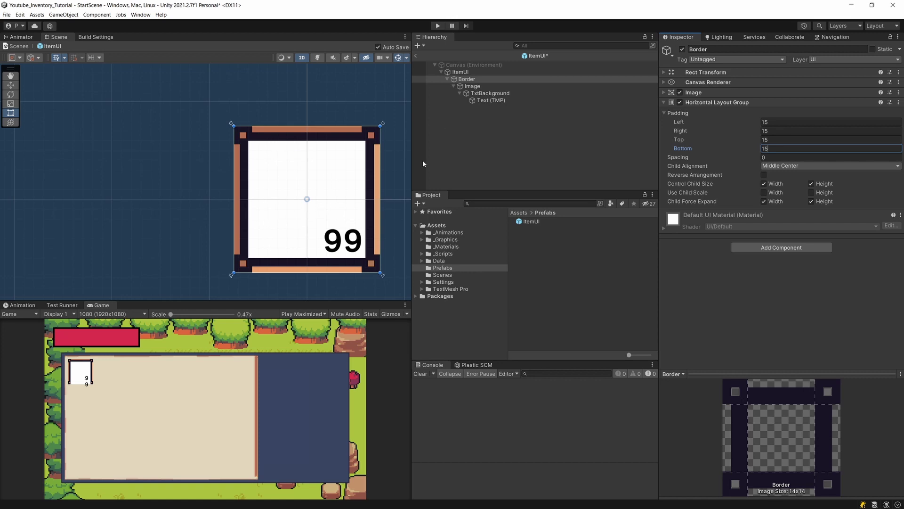
- Compare the slot with Border's image disabled and enabled, leaving it enabled, and check ItemUI's Rect Transform
left_click(679, 93)
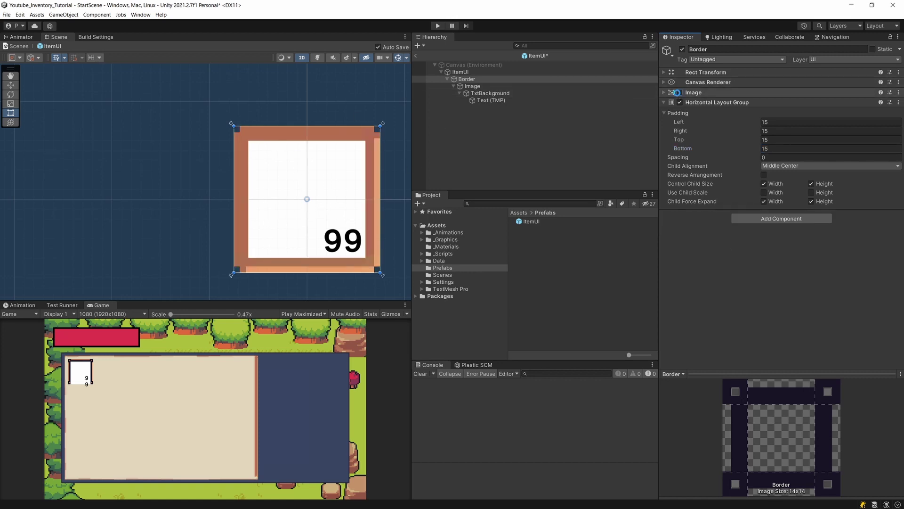
left_click(680, 92)
left_click(680, 92)
left_click(680, 92)
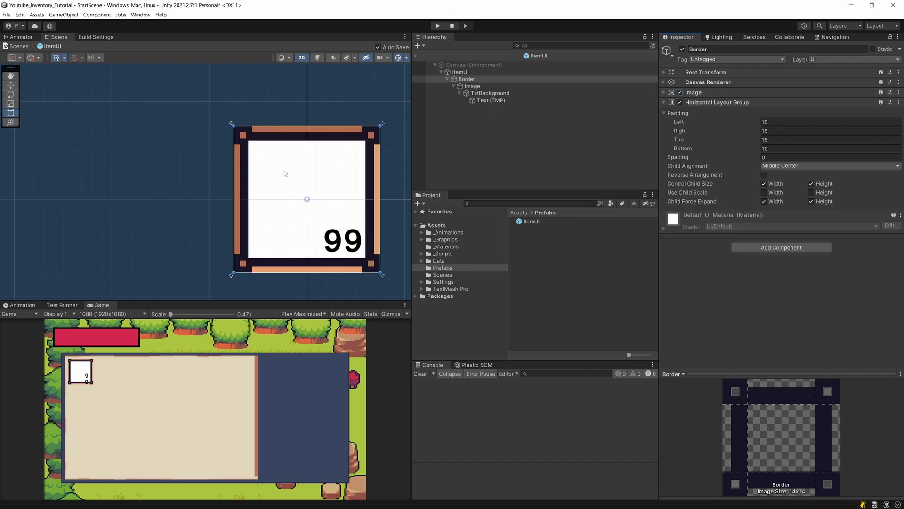
left_click(481, 72)
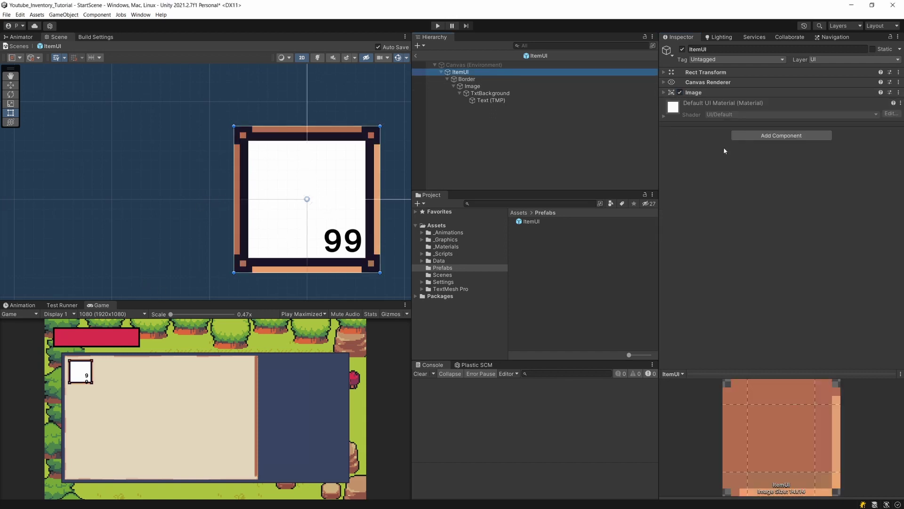
left_click(753, 72)
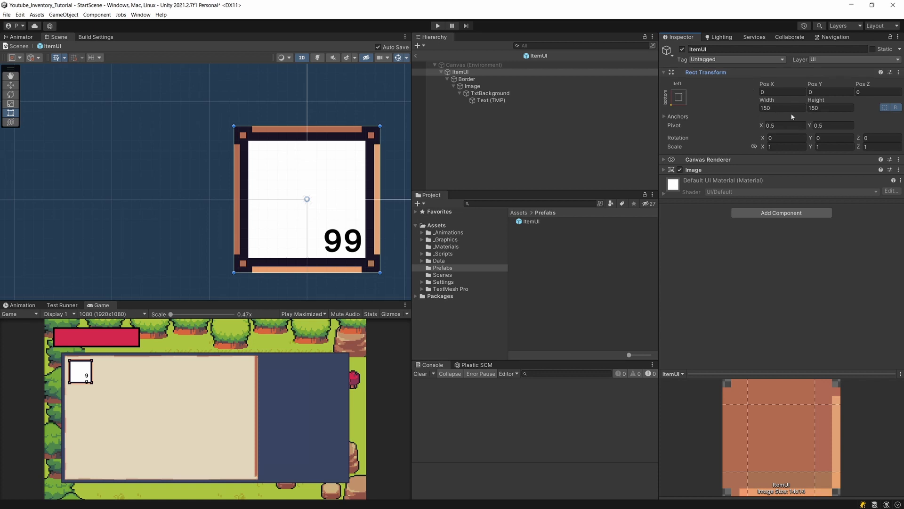
- Return from the prefab to StartScene and revert all overrides on the ItemUI instance under Content
left_click(416, 56)
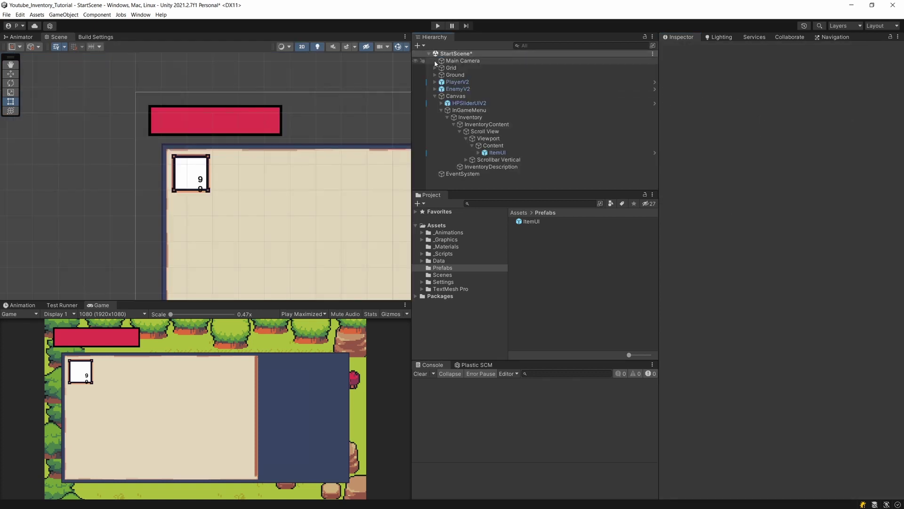
scroll(188, 178, "up", 5)
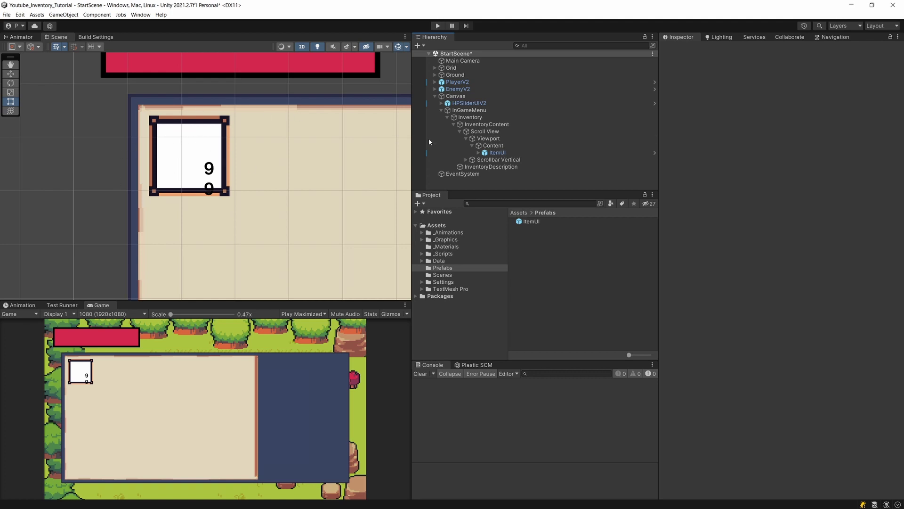
scroll(315, 120, "down", 10)
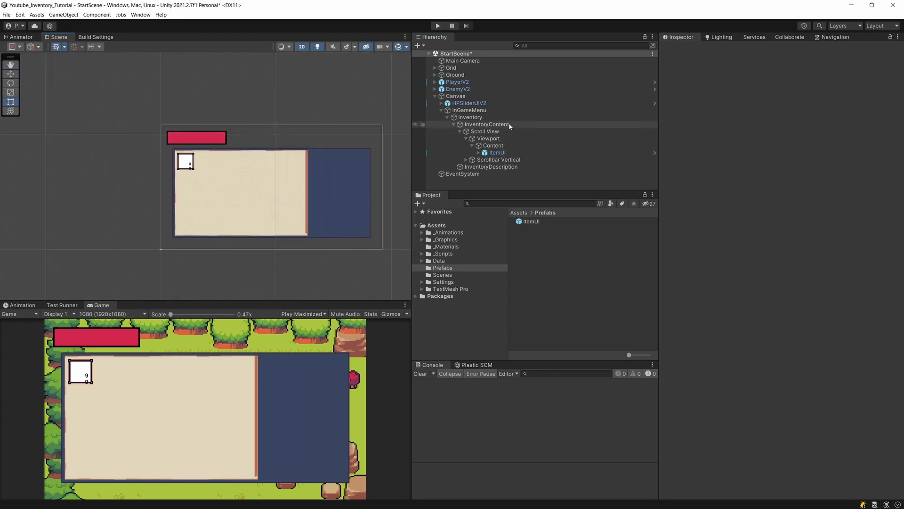
left_click(498, 152)
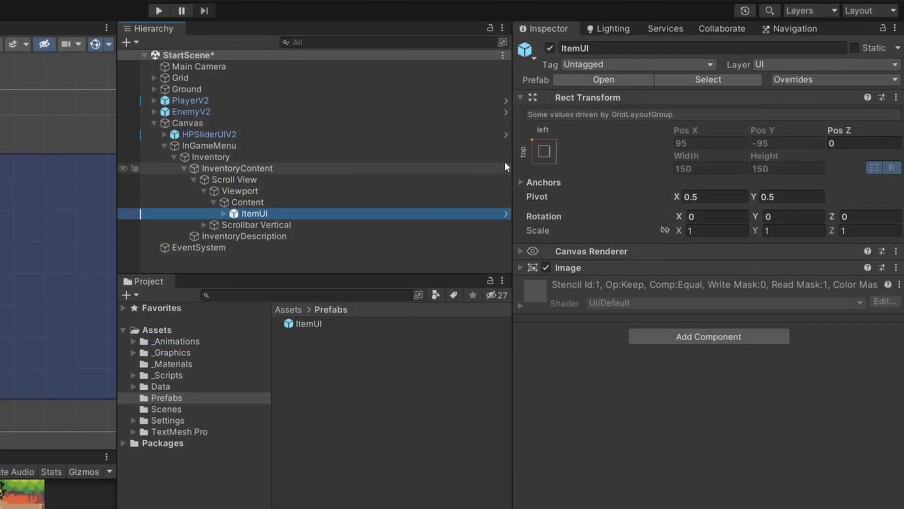
left_click(795, 79)
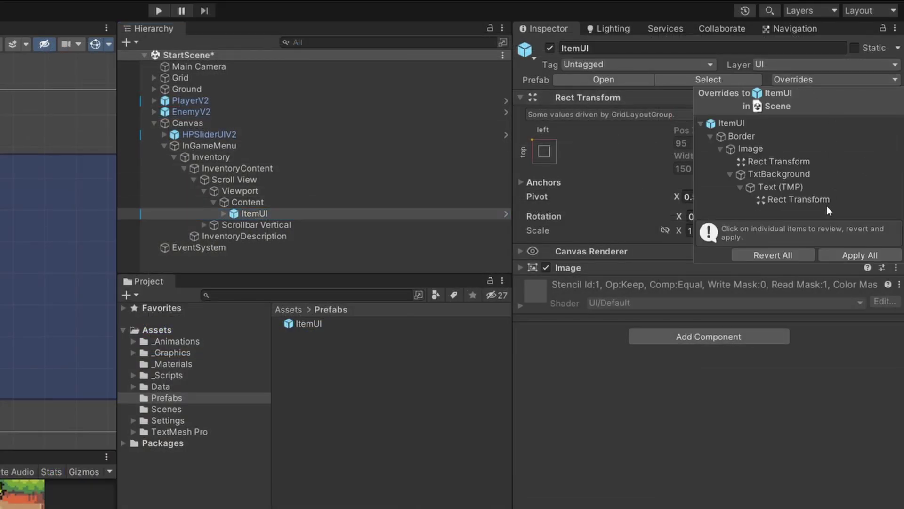
left_click(784, 255)
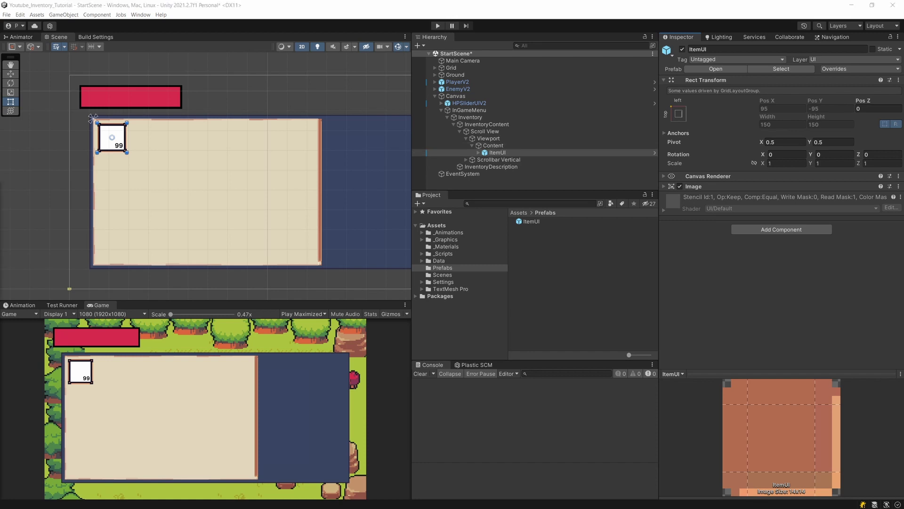
- Add a Vertical Layout Group component to the InventoryDescription object
middle_click_drag(228, 165, 222, 153)
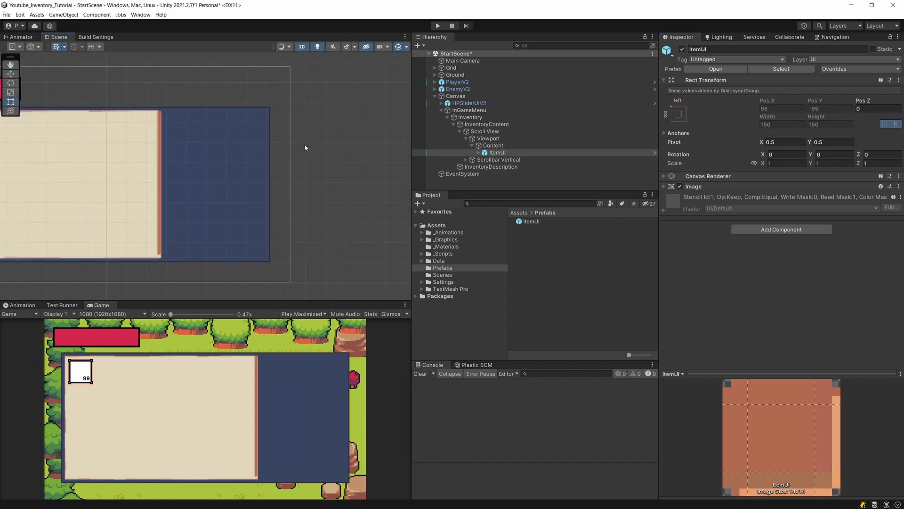
left_click(489, 159)
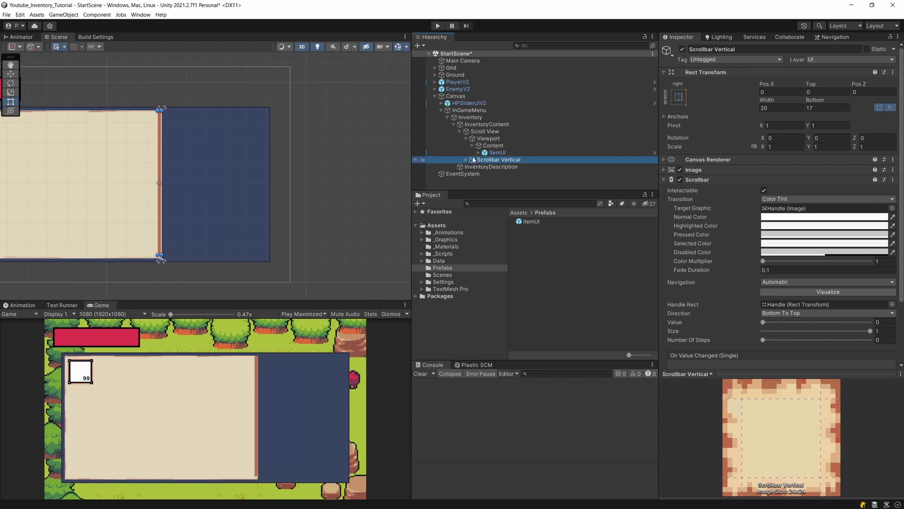
left_click(454, 123)
left_click(471, 132)
middle_click_drag(182, 173, 234, 158)
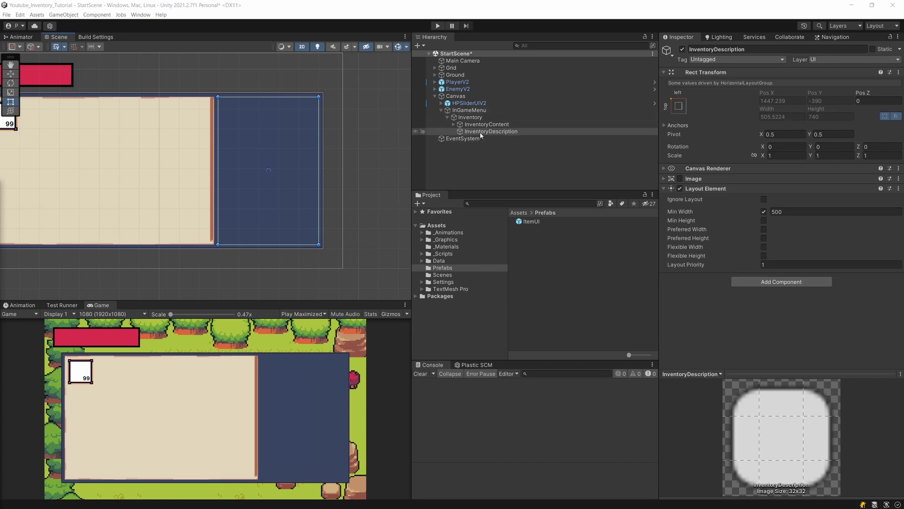
left_click(663, 188)
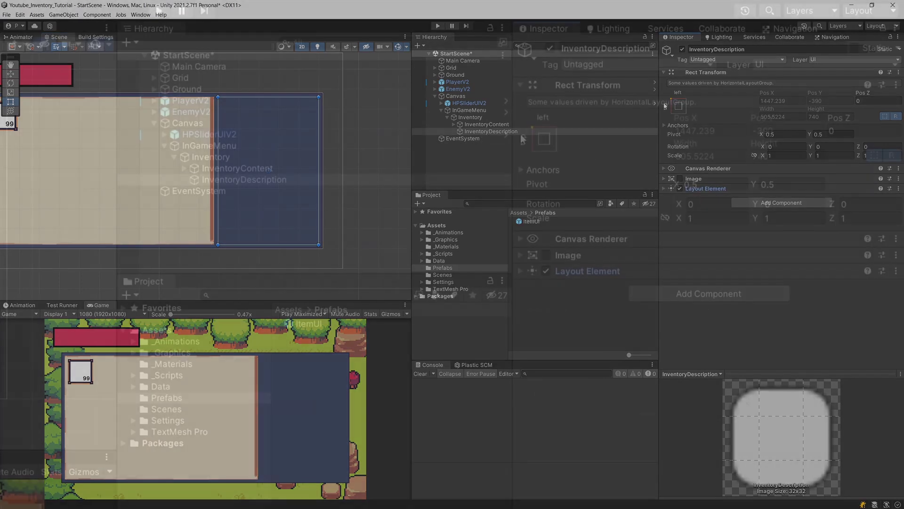
left_click(663, 73)
left_click(738, 119)
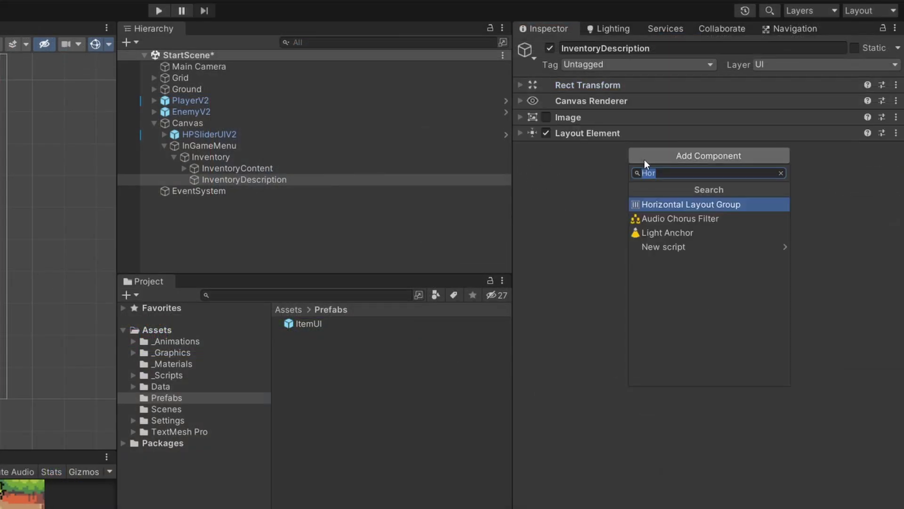
type("vert")
key("Return")
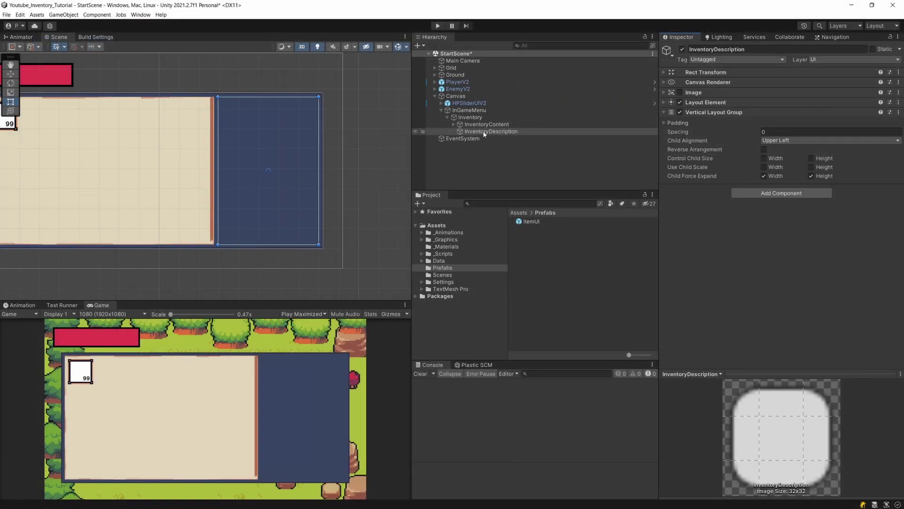
- Create a UI Panel as a child of InventoryDescription and name it ImagePanel
right_click(484, 132)
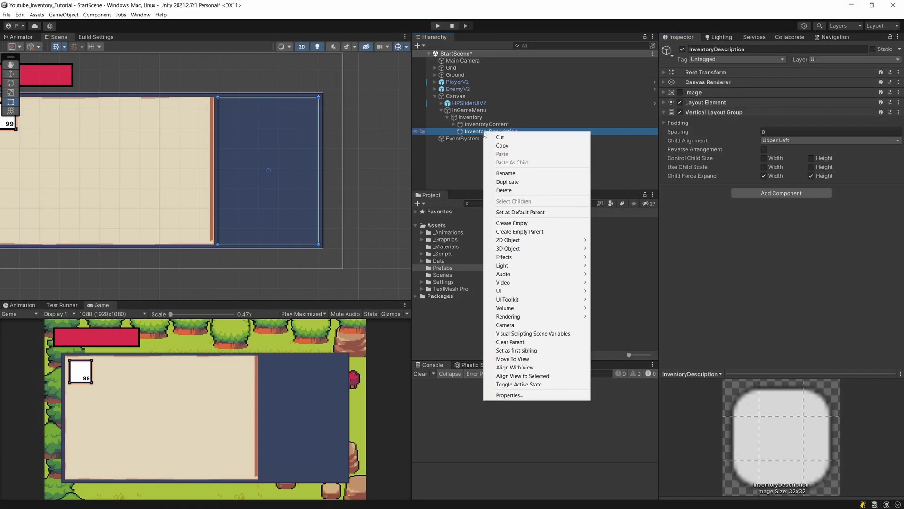
mouse_move(541, 292)
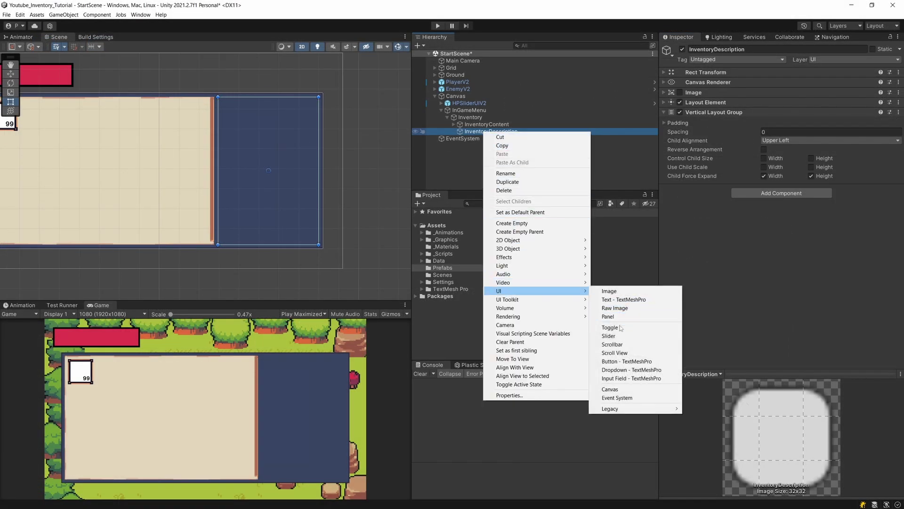
left_click(607, 315)
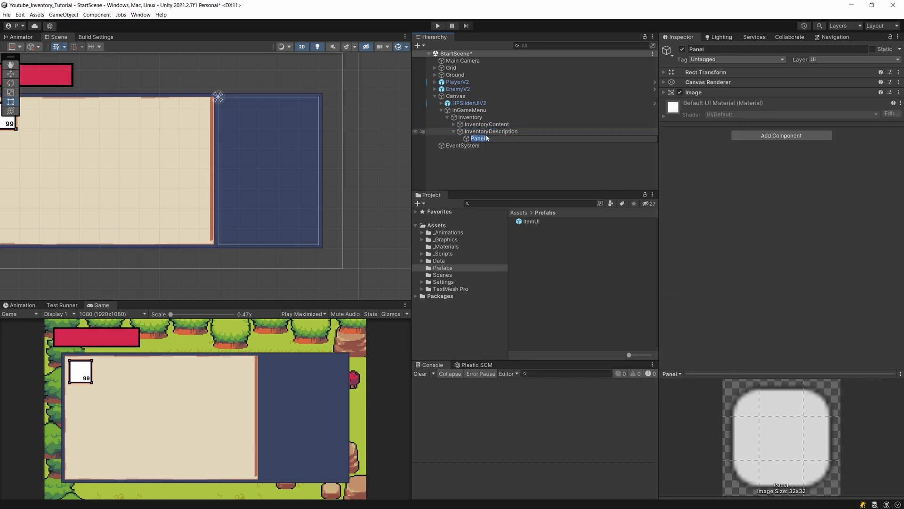
type("Image")
key("Return")
- Duplicate ImagePanel within InventoryDescription and rename the copy DescriptionPanel
key("ctrl+d")
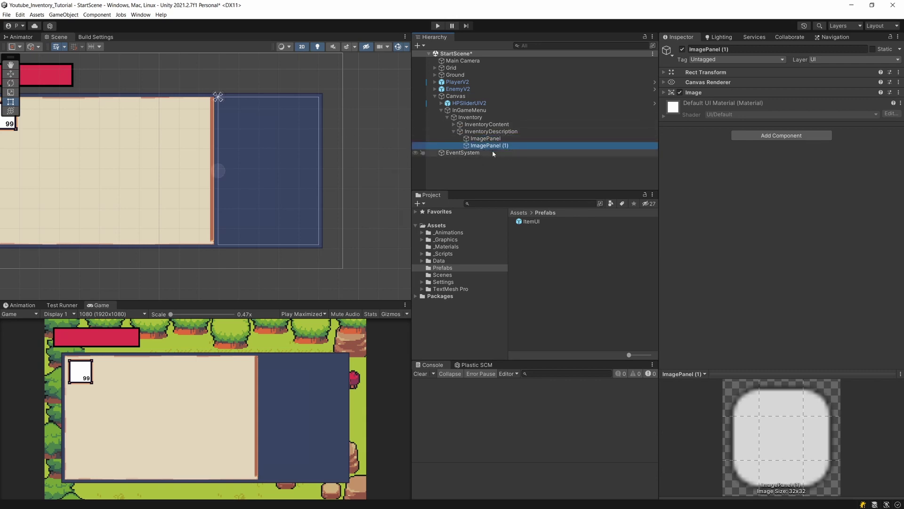
key("F2")
left_click_drag(486, 145, 468, 146)
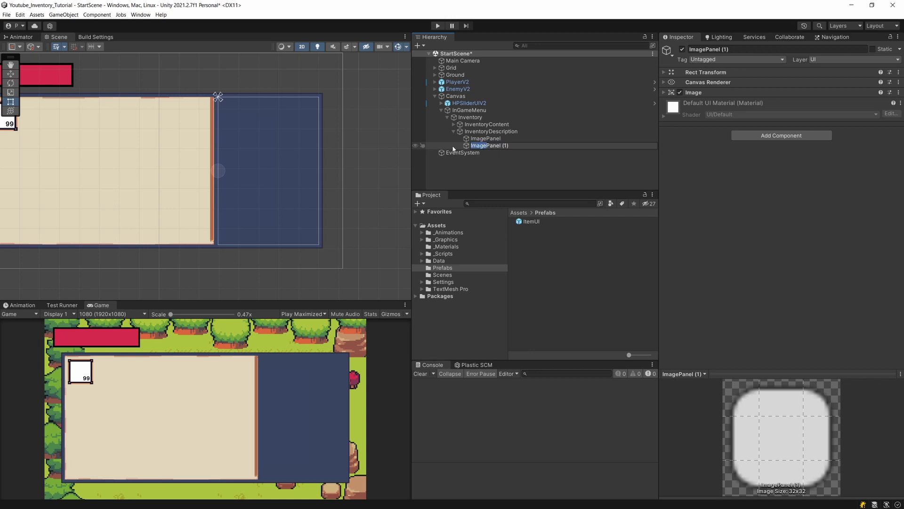
type("Description")
left_click(535, 146)
key("BackSpace")
key("BackSpace")
key("BackSpace")
key("BackSpace")
key("Return")
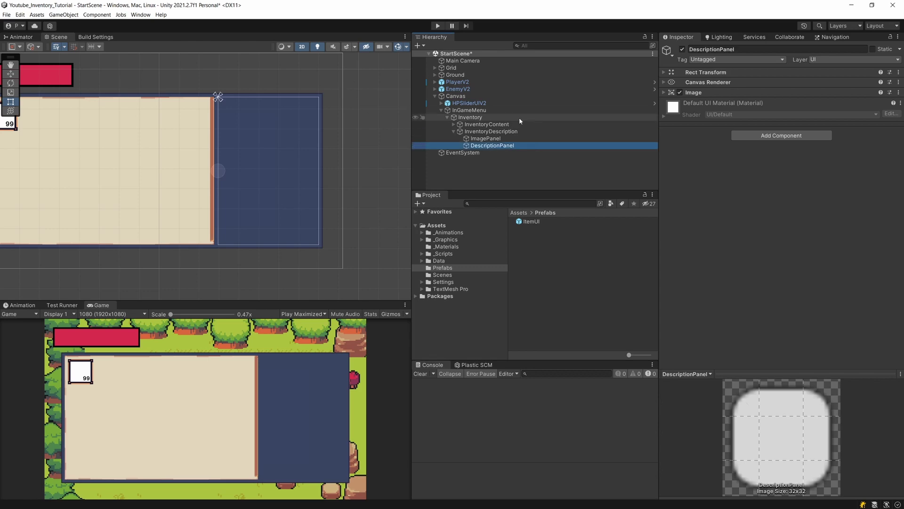
- Make InventoryDescription's Vertical Layout Group control child width and height, with child alignment set to Middle Center
left_click(489, 130)
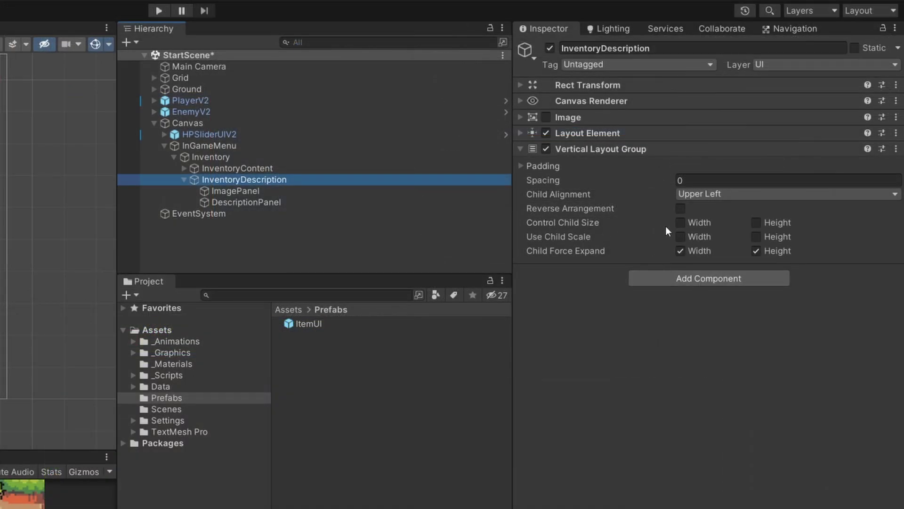
left_click(682, 223)
left_click(790, 225)
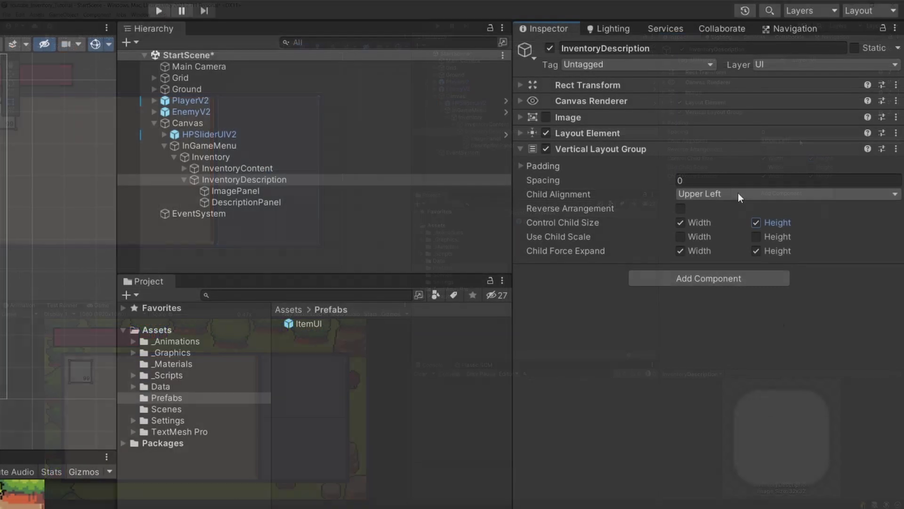
left_click(738, 193)
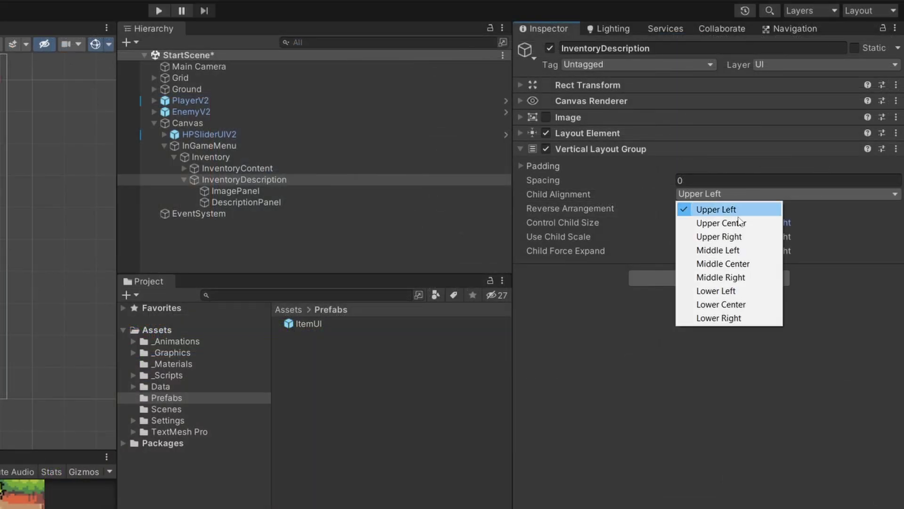
left_click(742, 264)
- Add a Layout Element component to ImagePanel and enable a Min Height of 200
left_click(276, 192)
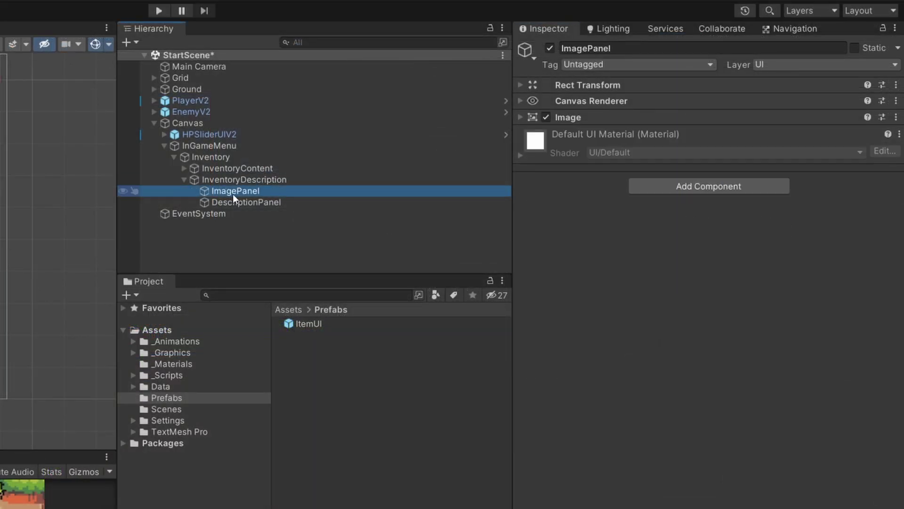
left_click(668, 188)
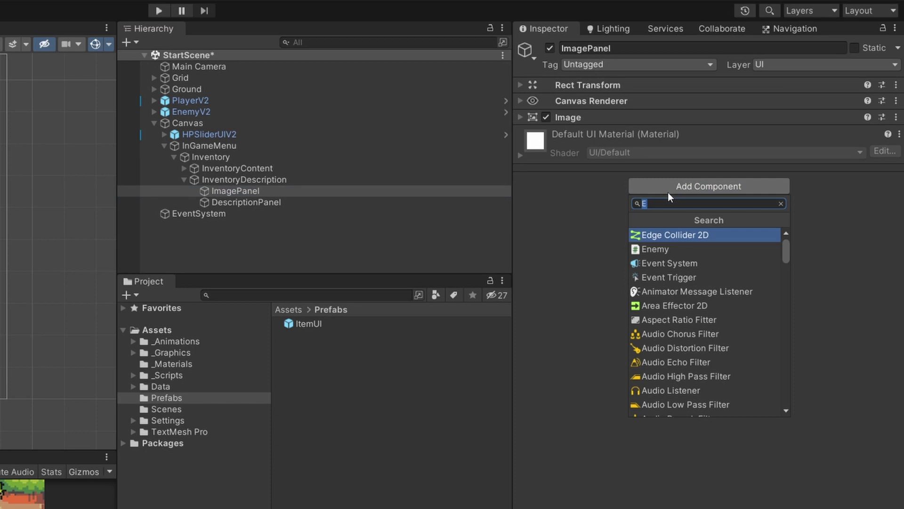
type("Lay")
key("Return")
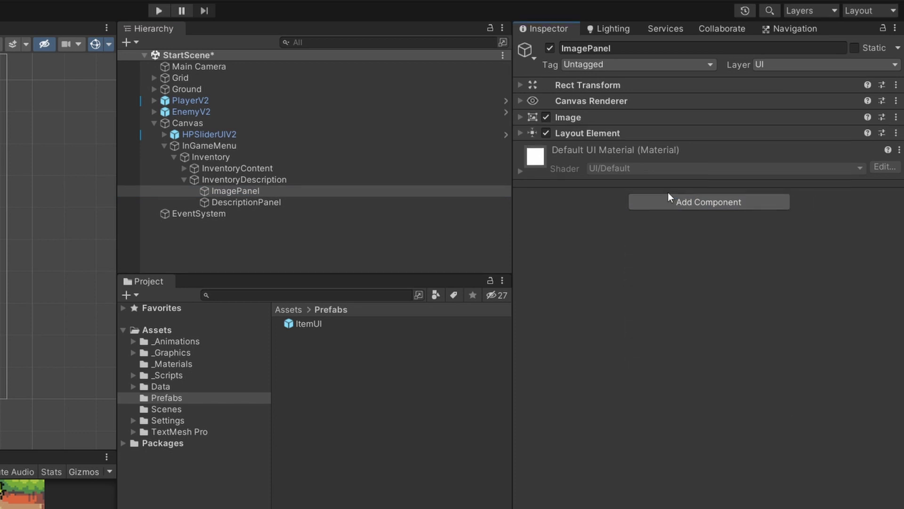
left_click(576, 131)
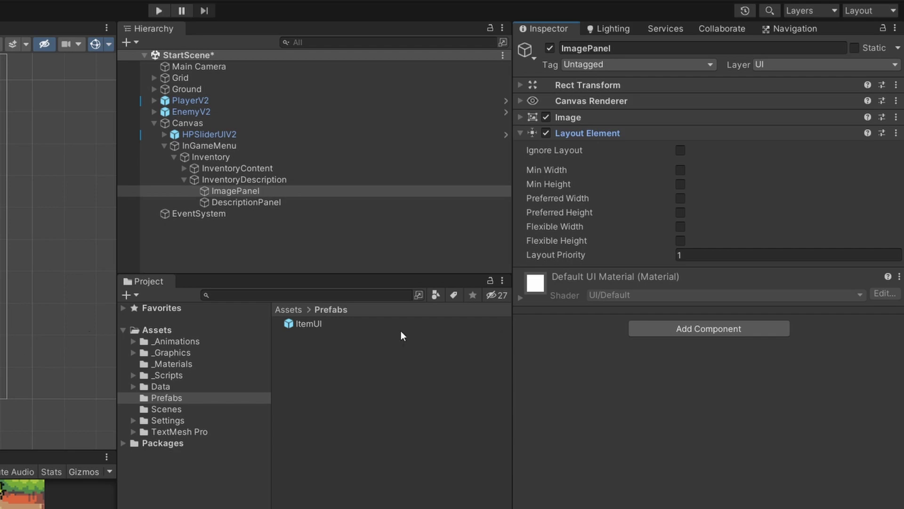
left_click(680, 184)
left_click(745, 184)
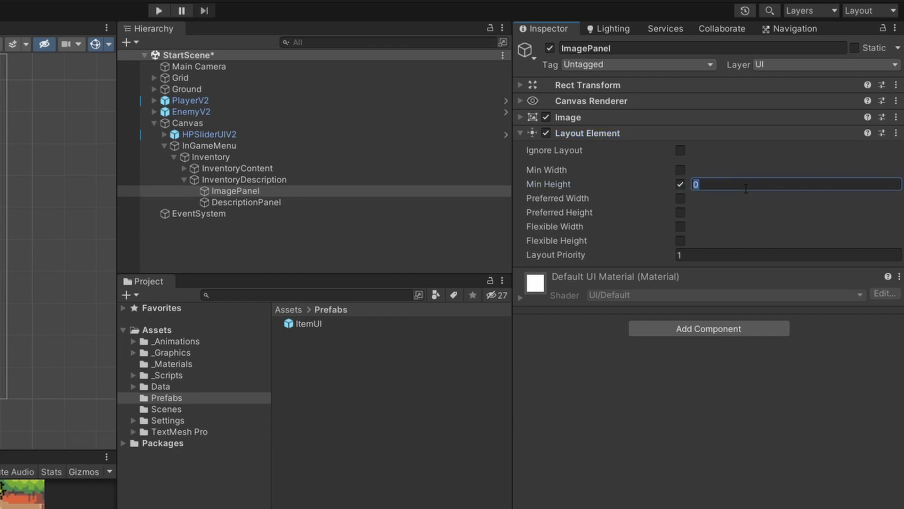
type("200")
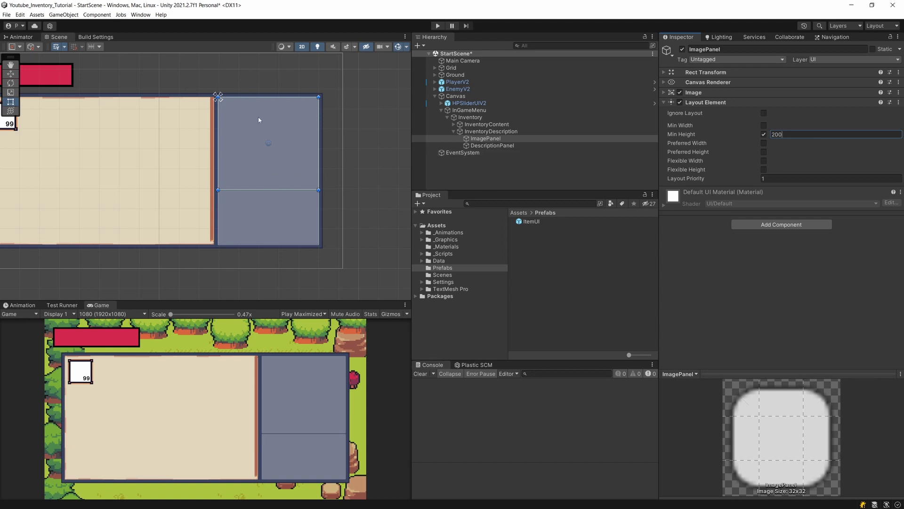
- Add a Layout Element component to DescriptionPanel and enable a Flexible Height of 200
left_click(492, 146)
left_click(758, 135)
type("lay")
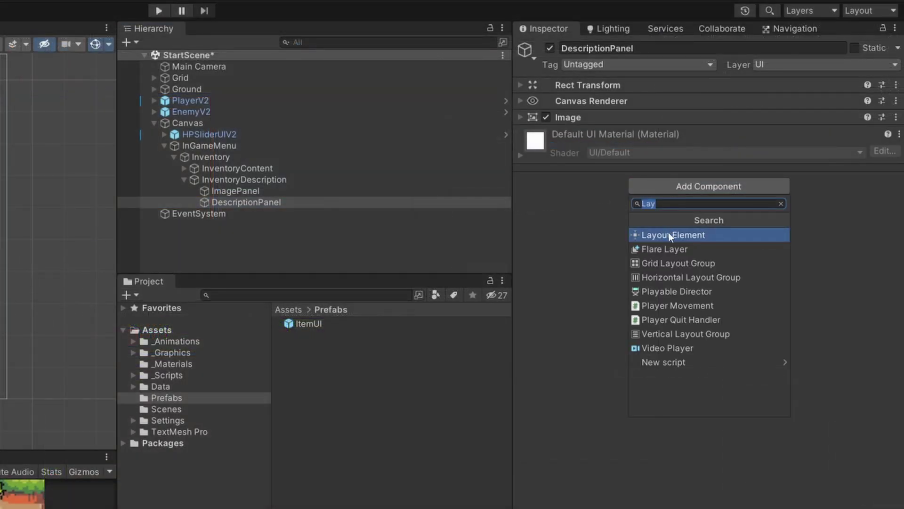
left_click(757, 166)
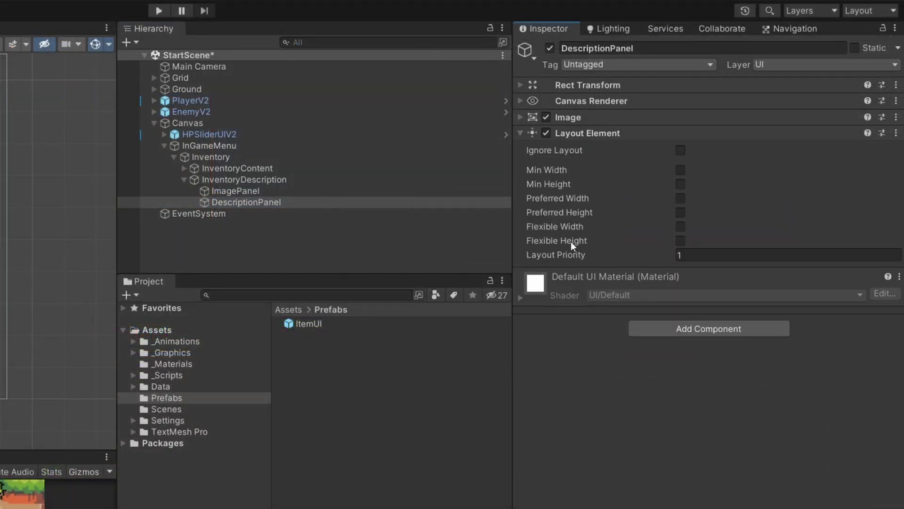
left_click(679, 241)
left_click(720, 241)
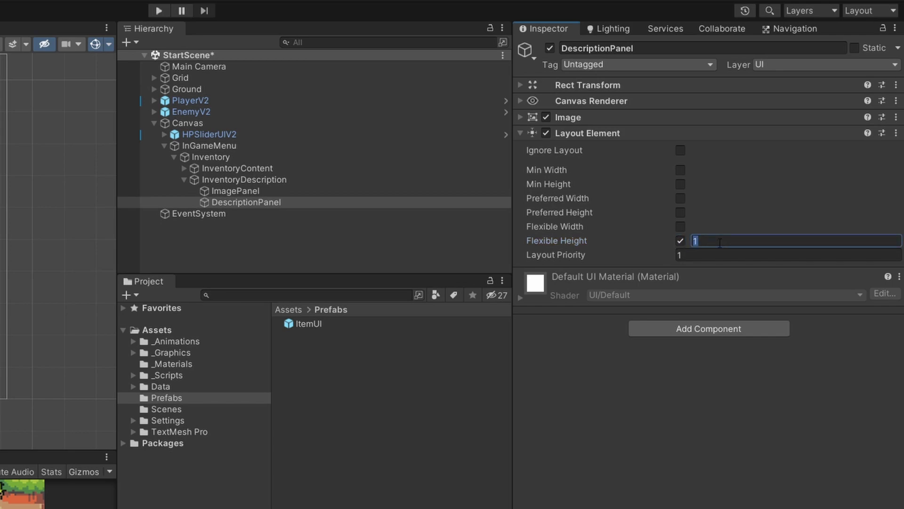
type("200")
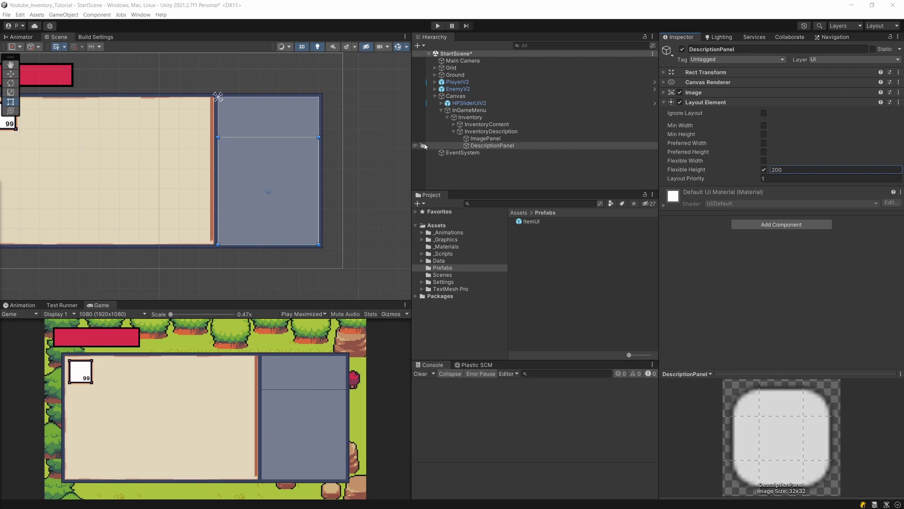
- Disable ImagePanel's Image component and add a UI Image object as a child of ImagePanel
left_click(518, 139)
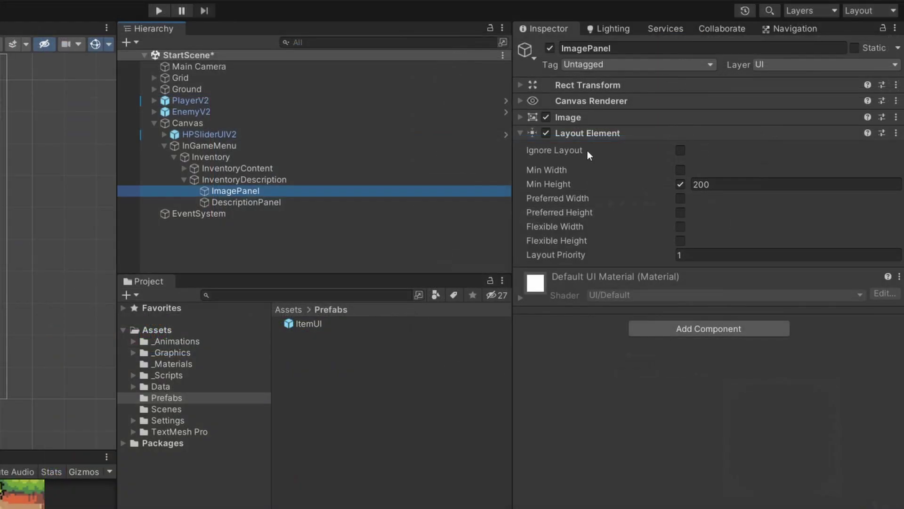
left_click(679, 93)
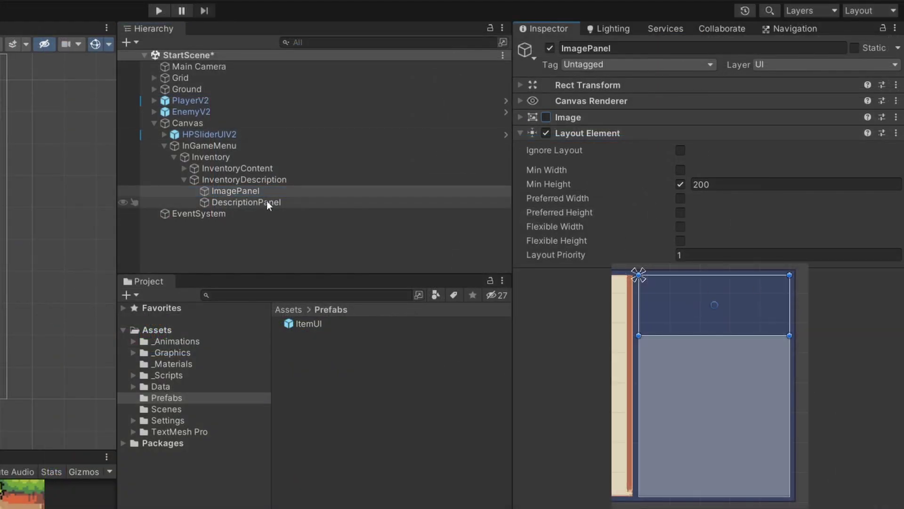
right_click(241, 188)
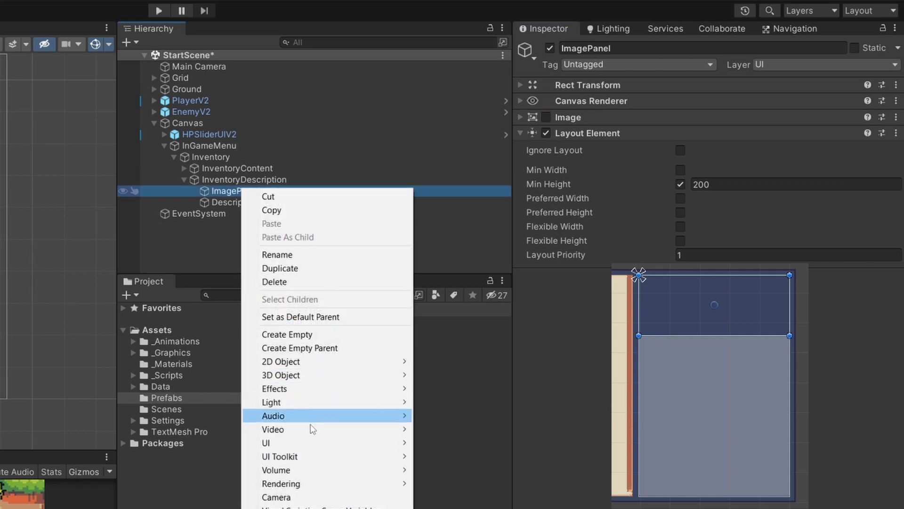
mouse_move(309, 442)
left_click(426, 443)
left_click(555, 262)
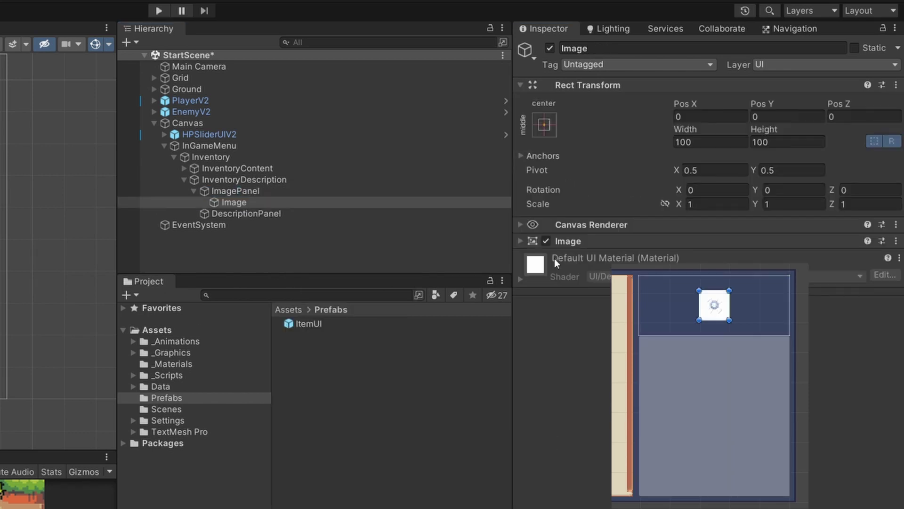
- Check the new Image's anchor presets, keeping it middle-centered, and set its width and height to 200
left_click(544, 125)
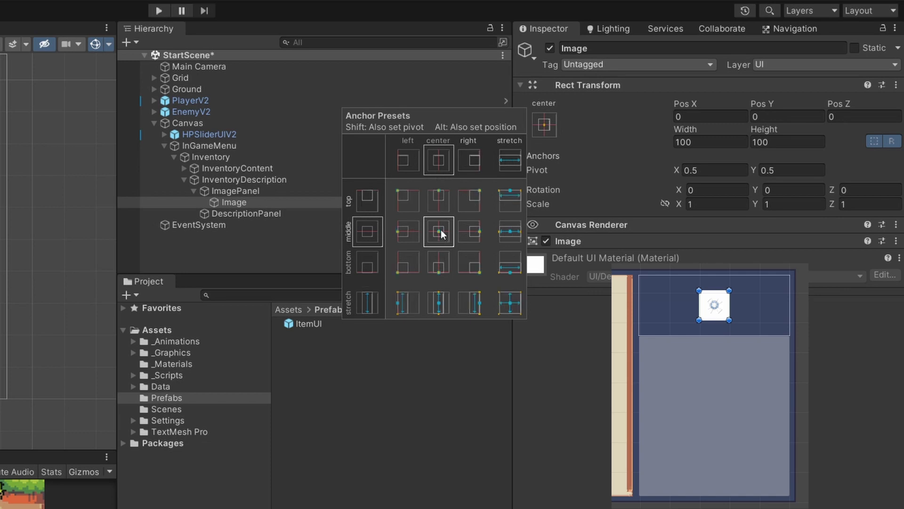
left_click(702, 141)
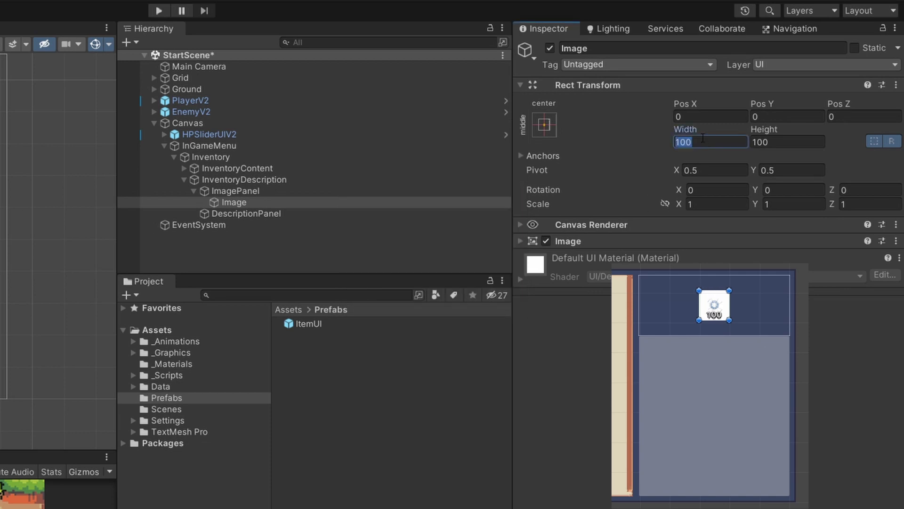
type("200")
left_click(774, 146)
type("200")
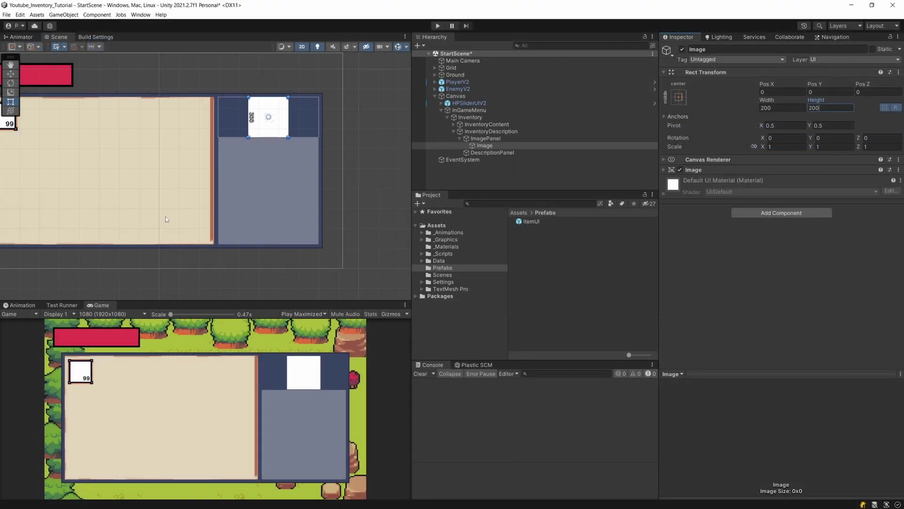
- Assign the GUI_1x_1 sprite as the source image of the Image under ImagePanel
left_click(702, 172)
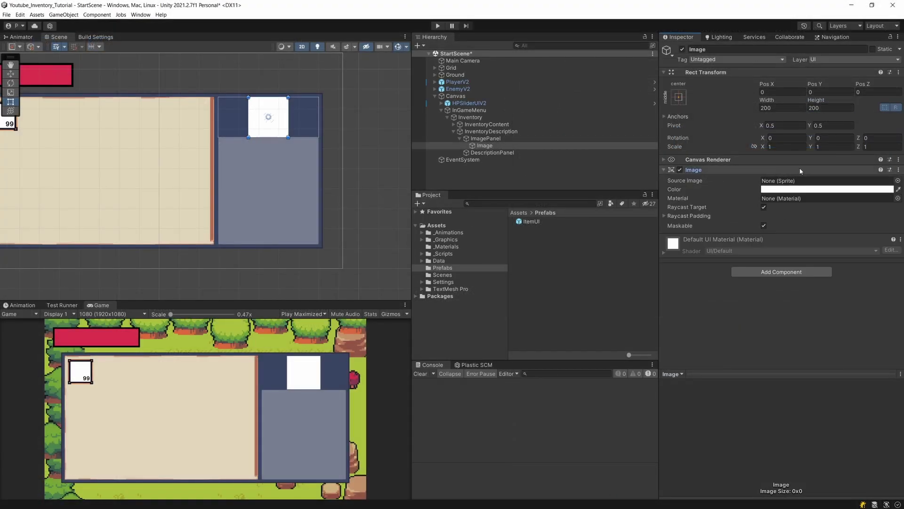
left_click(807, 184)
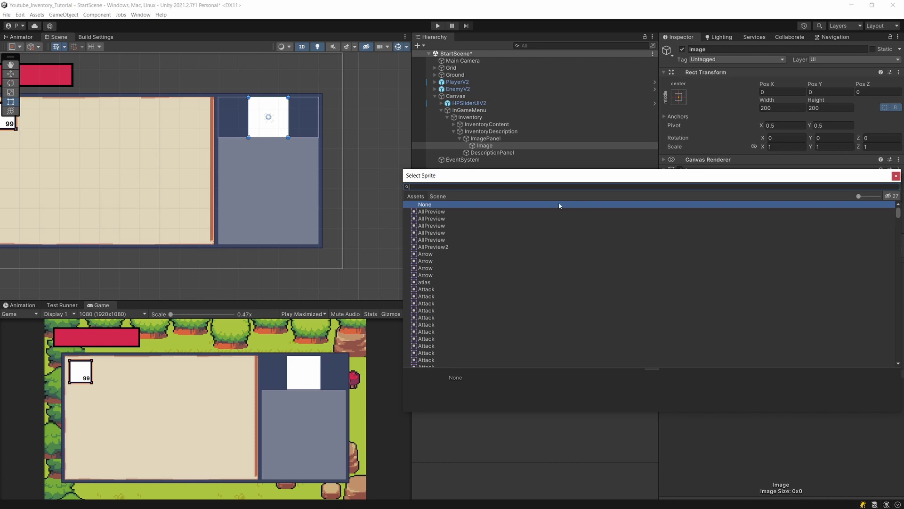
type("GUI")
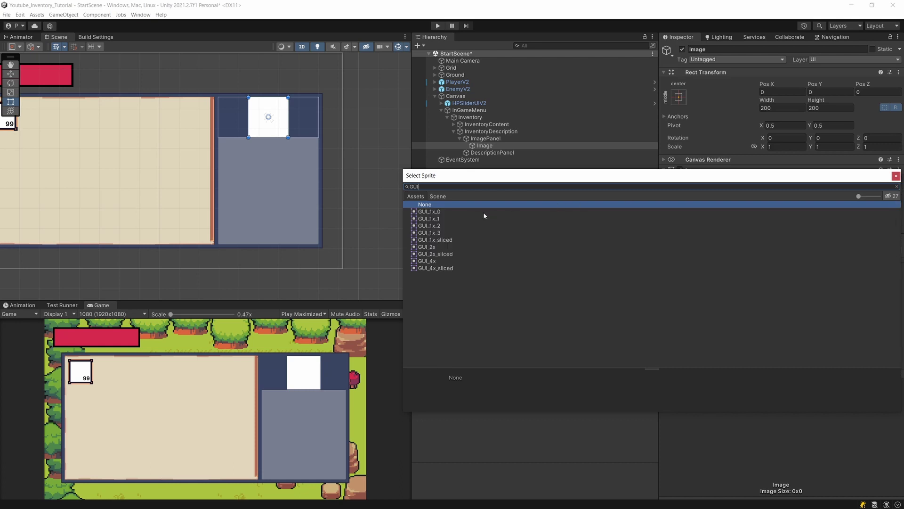
left_click(474, 213)
left_click(472, 217)
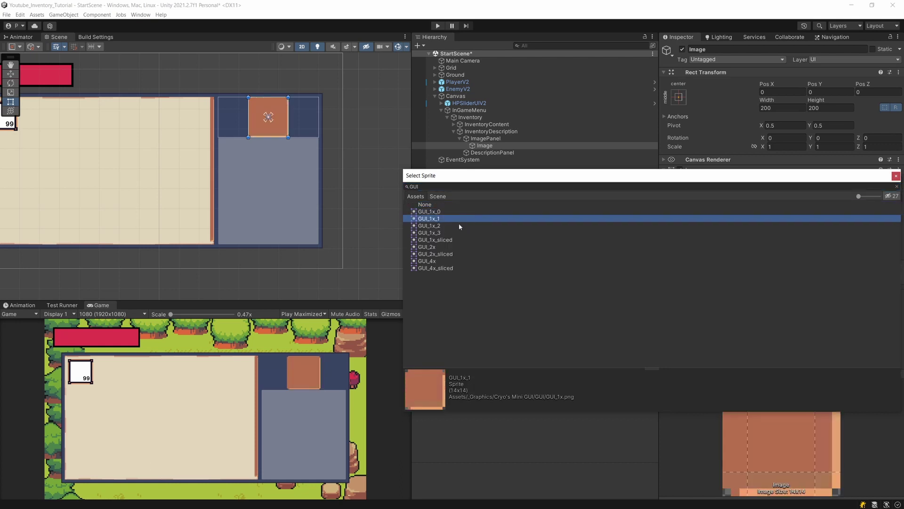
double_click(442, 217)
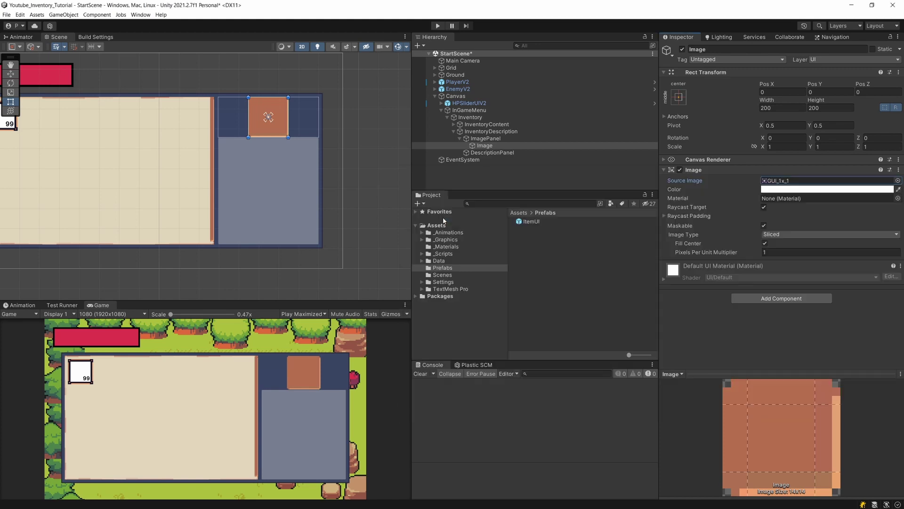
- Add a second UI Image as a child of the Image object under ImagePanel
left_click(488, 147)
right_click(488, 148)
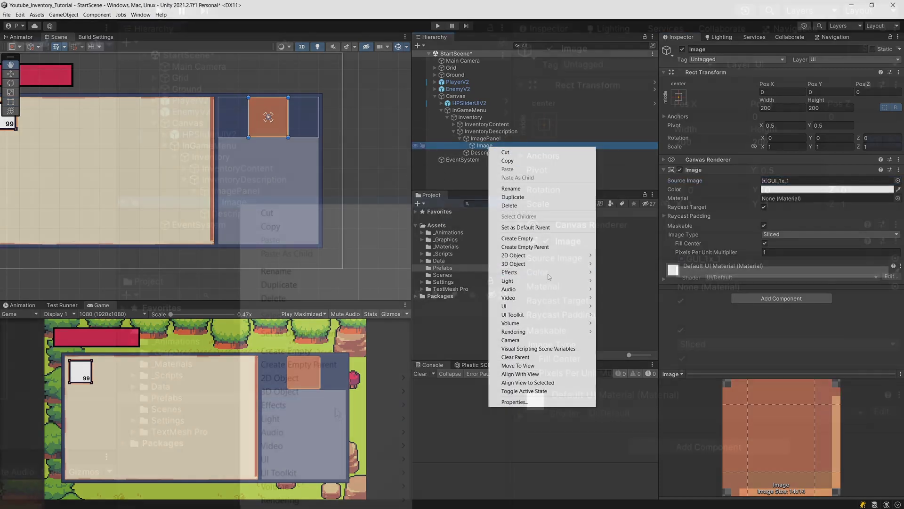
mouse_move(560, 305)
left_click(610, 306)
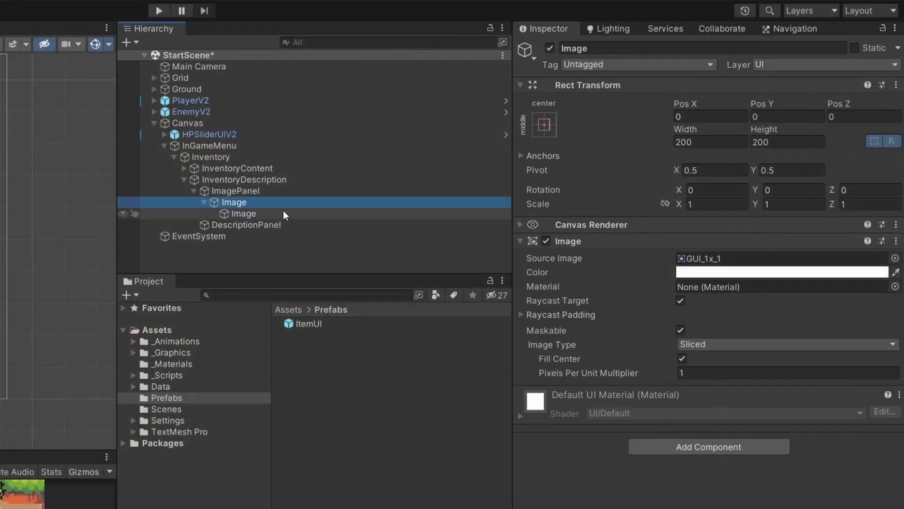
- Rename the parent Image object under ImagePanel to ImageBorder
left_click(254, 203)
left_click(255, 203)
type("Bordde")
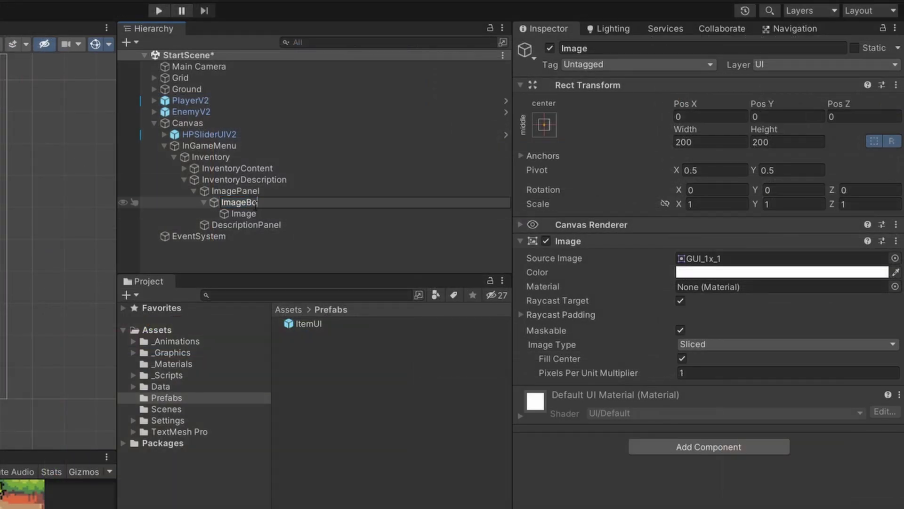
key("BackSpace")
key("BackSpace")
type("er")
key("Return")
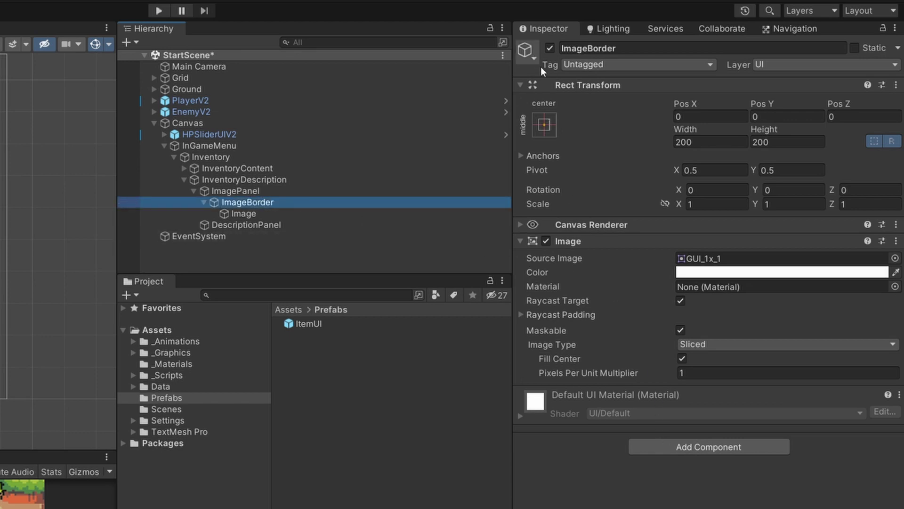
- Add a Horizontal Layout Group component to ImageBorder and set its child alignment to Middle Center
left_click(545, 85)
left_click(570, 116)
left_click(667, 189)
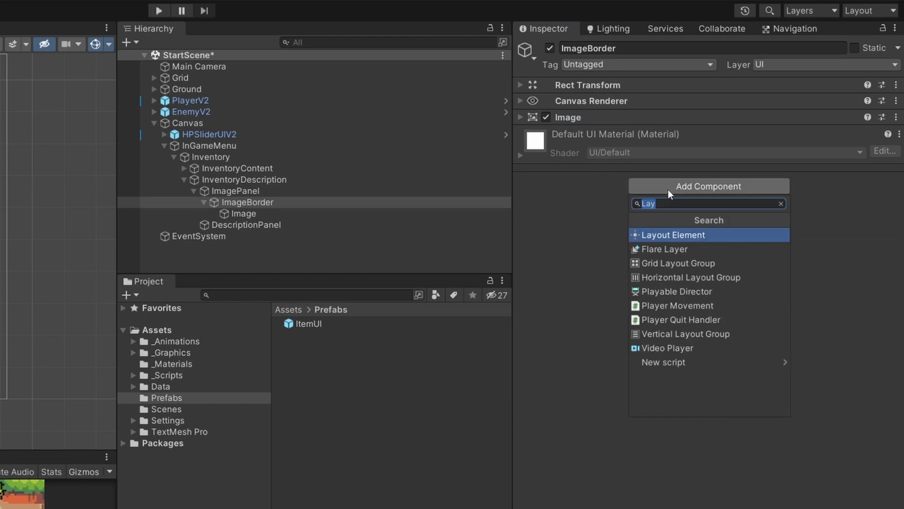
type("Hor")
key("Return")
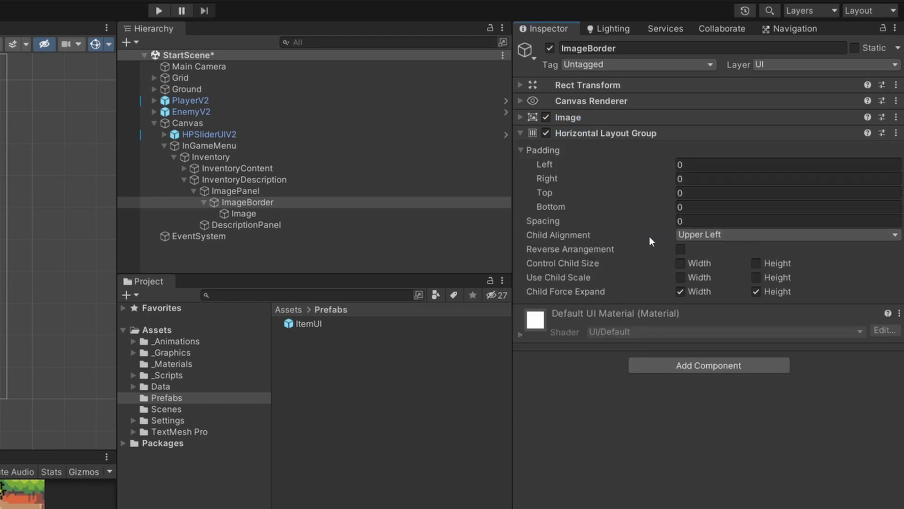
left_click(709, 235)
left_click(735, 305)
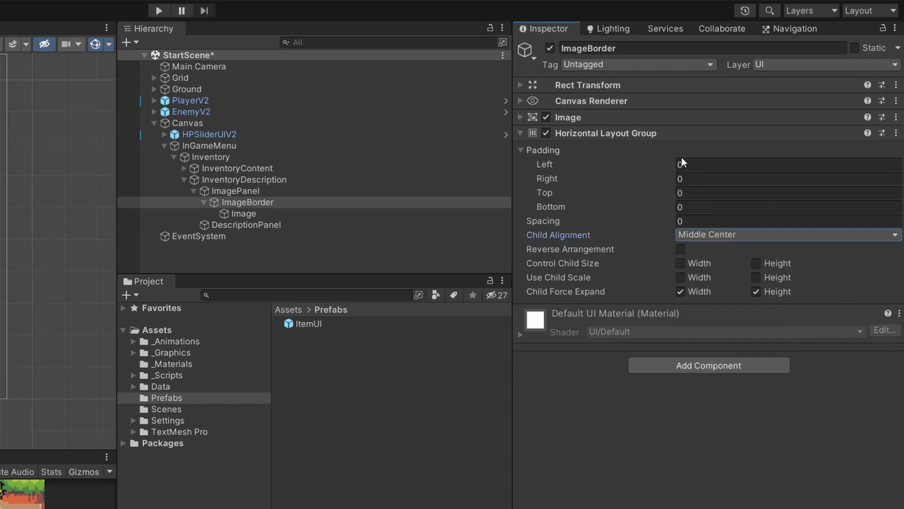
- Set the left, right, top and bottom padding of ImageBorder's Horizontal Layout Group to 20
left_click(682, 161)
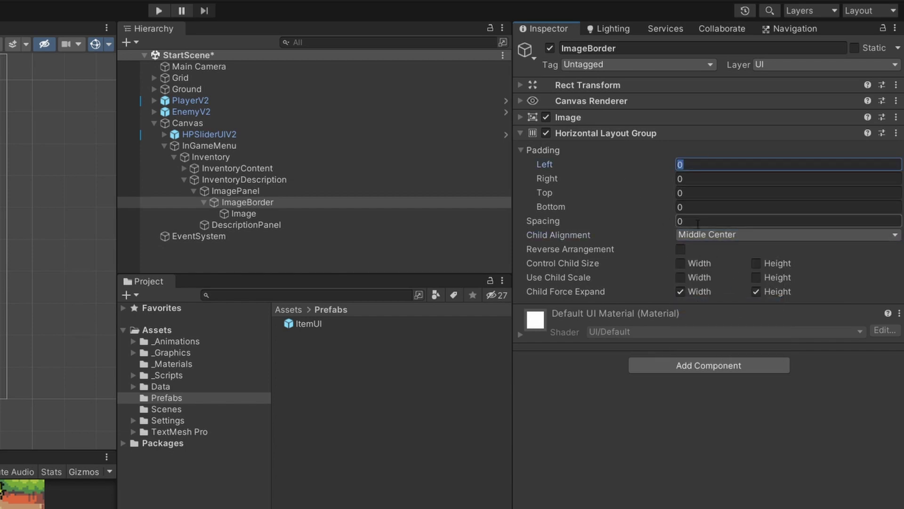
type("20")
key("Tab")
type("20")
key("Tab")
type("20")
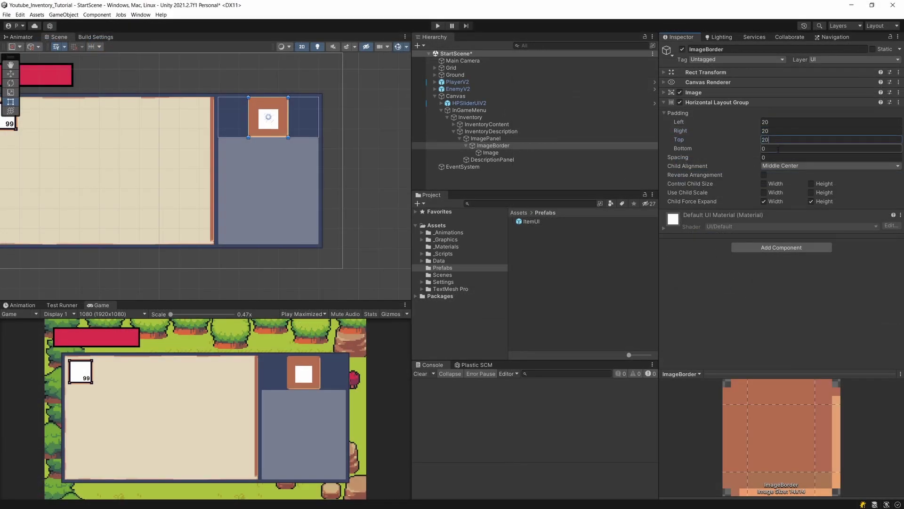
key("Tab")
type("20")
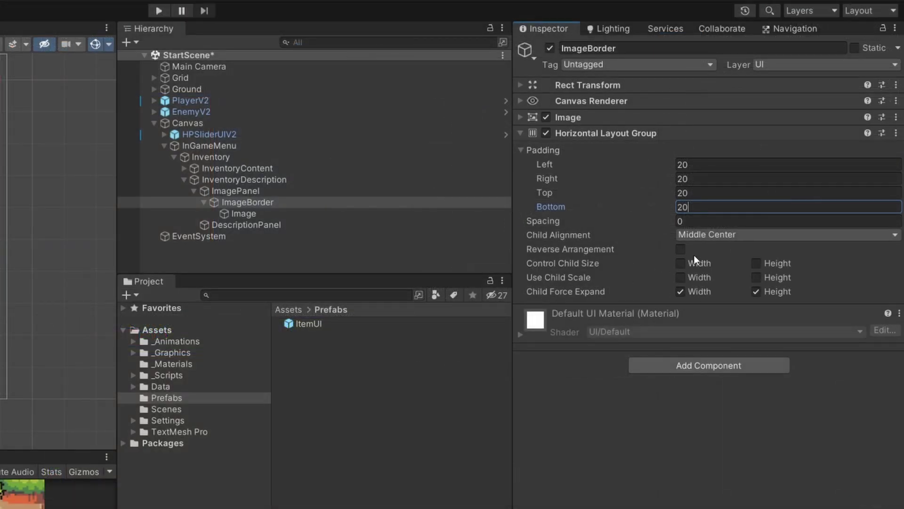
- Enable Control Child Size for both width and height in ImageBorder's Horizontal Layout Group
left_click(680, 262)
left_click(756, 263)
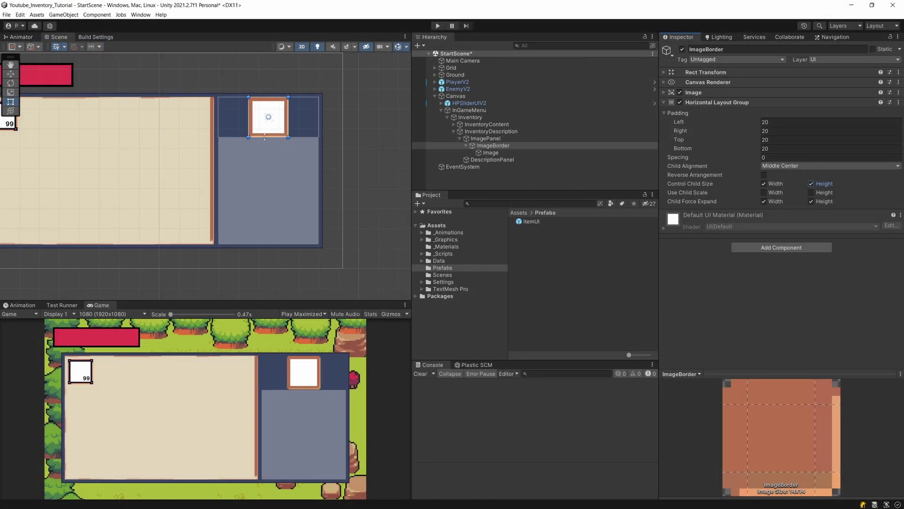
scroll(196, 182, "up", 2)
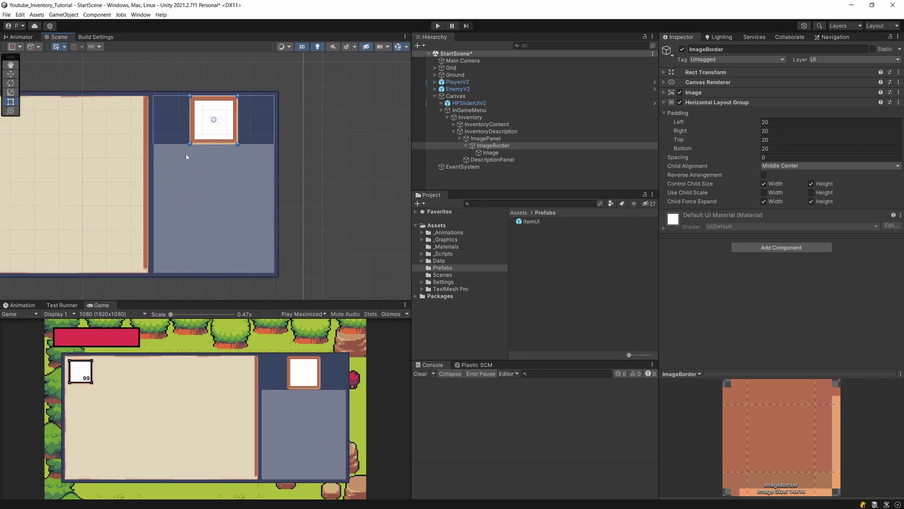
- Assign the GUI_1x_0 sprite as the source image of DescriptionPanel
left_click(499, 160)
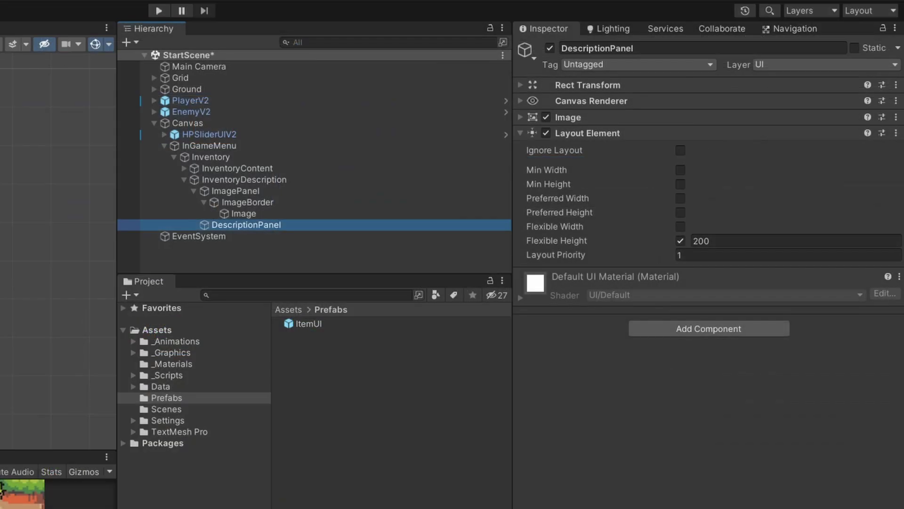
left_click(586, 123)
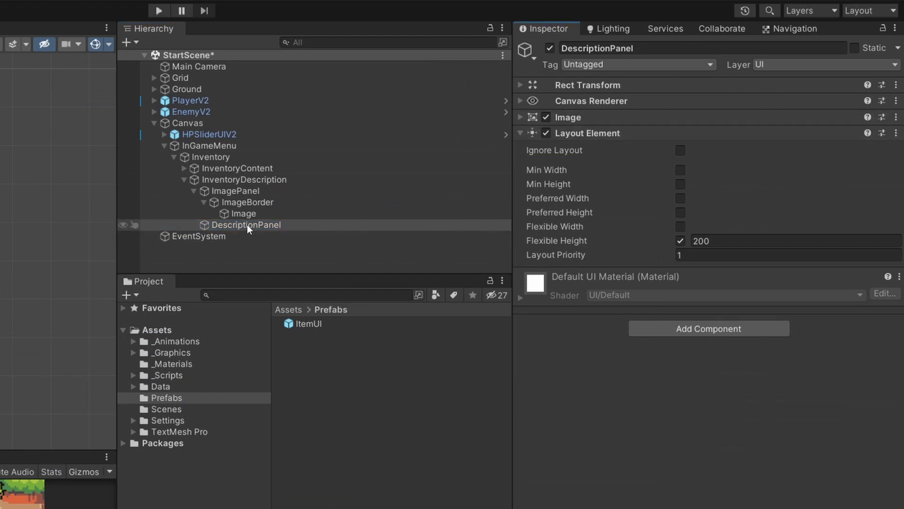
left_click(781, 118)
left_click(894, 134)
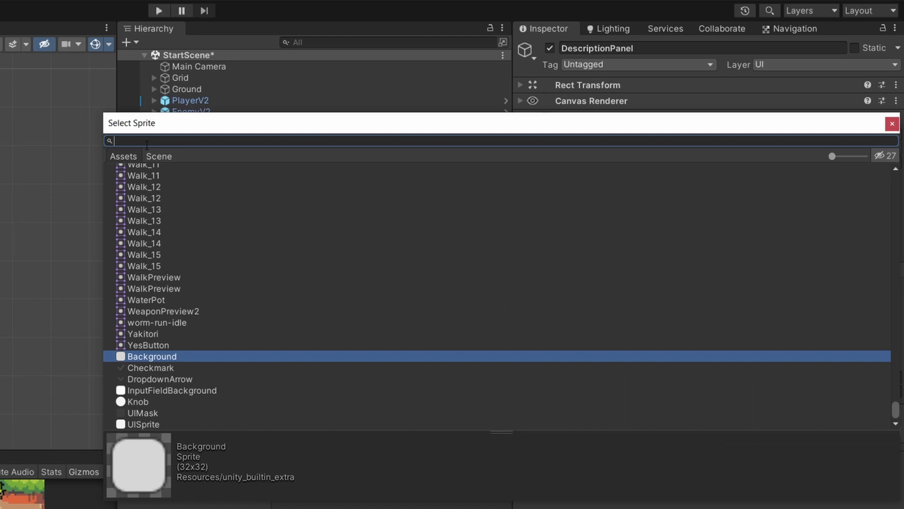
type("GUI")
left_click(186, 181)
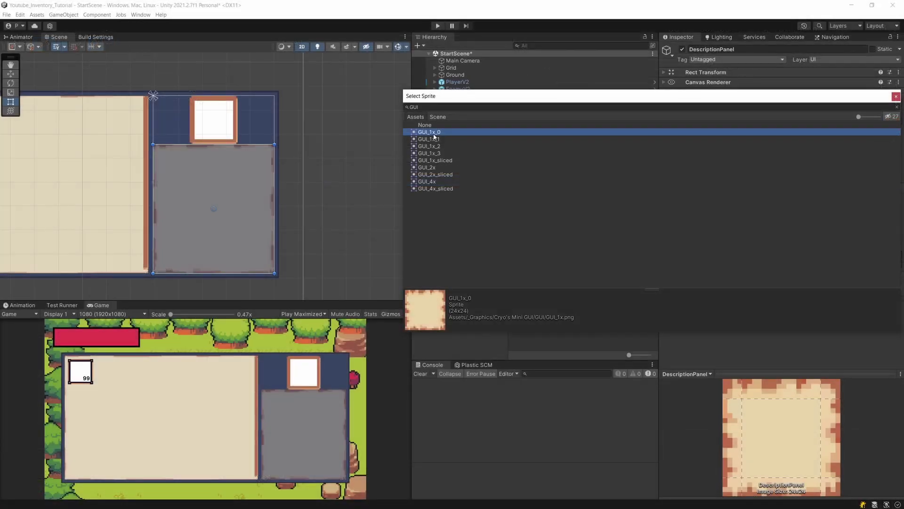
double_click(152, 181)
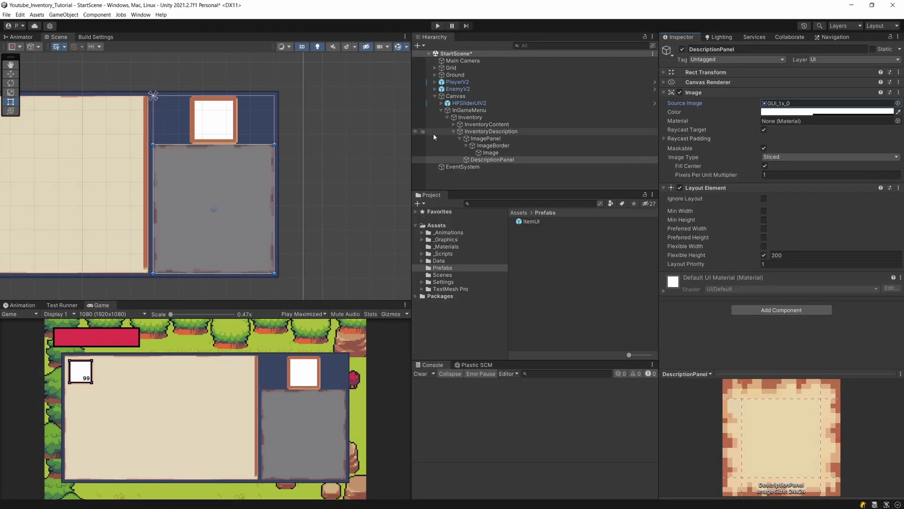
- Make DescriptionPanel's image color fully opaque with alpha 1 and set its Pixels Per Unit Multiplier to 1.6
left_click(828, 112)
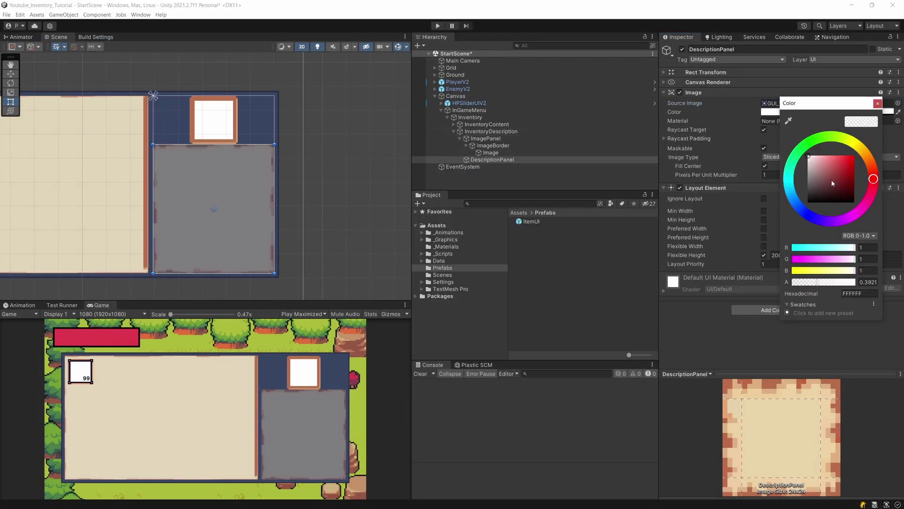
left_click_drag(821, 281, 888, 295)
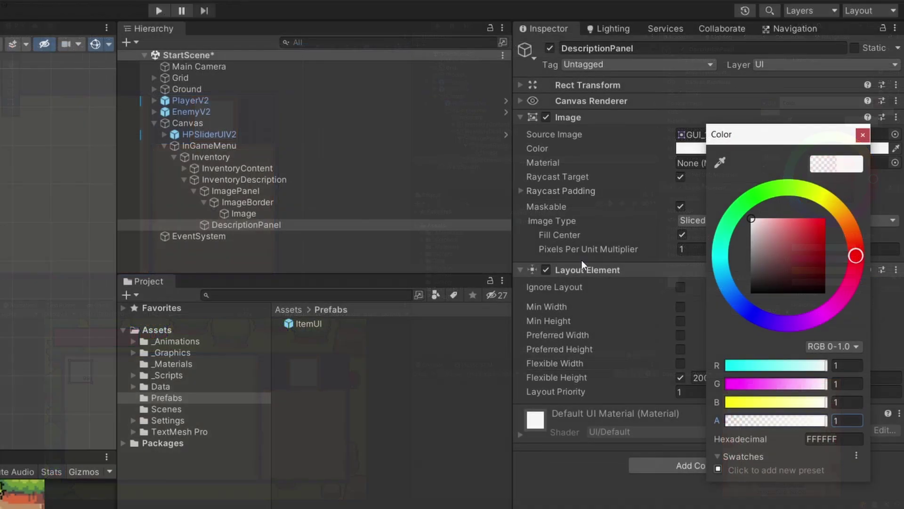
left_click_drag(581, 250, 591, 250)
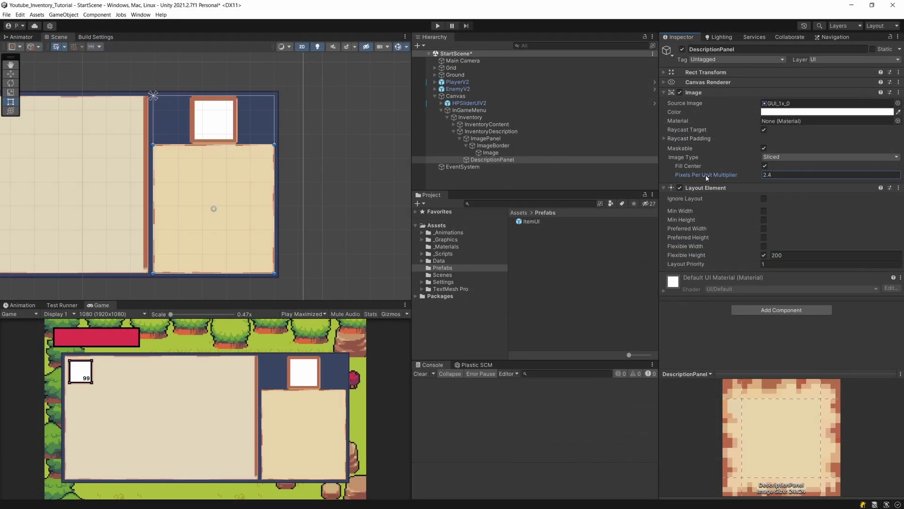
left_click_drag(706, 174, 704, 177)
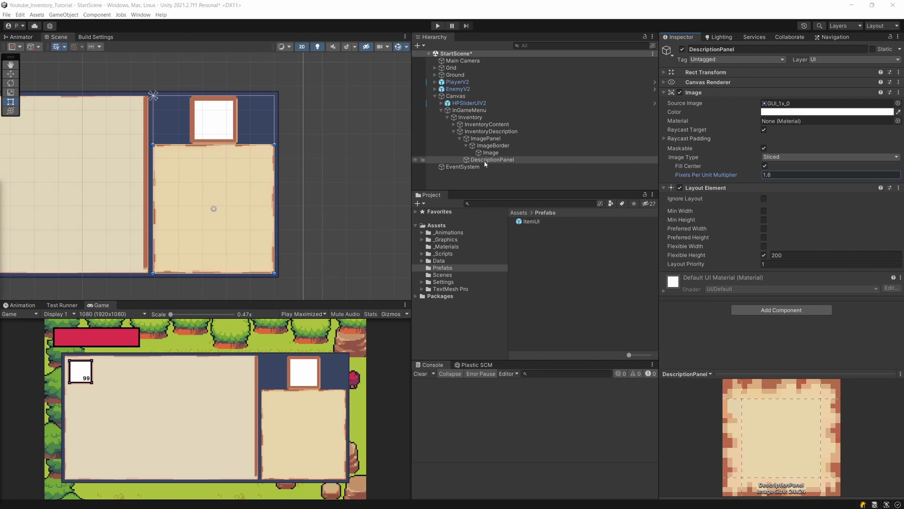
- Add a Vertical Layout Group to DescriptionPanel, controlling child width and height, with Upper Center child alignment
left_click(668, 93)
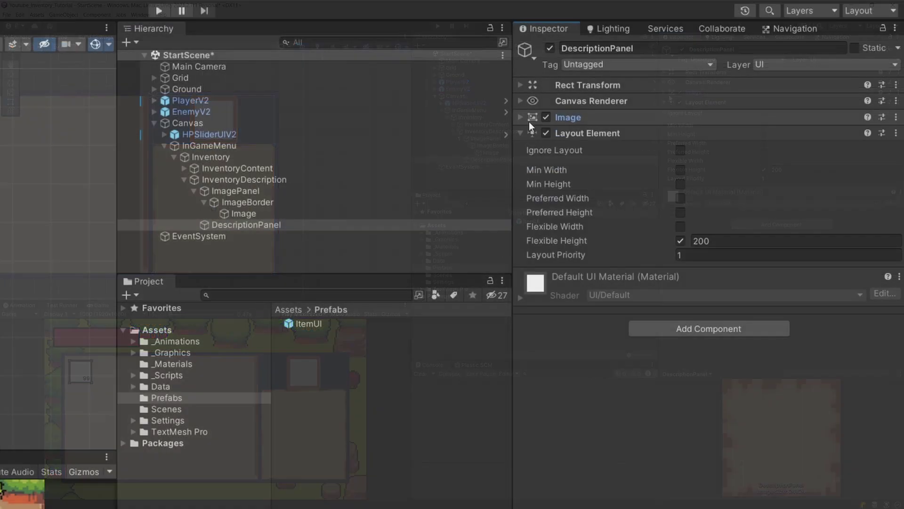
left_click(530, 132)
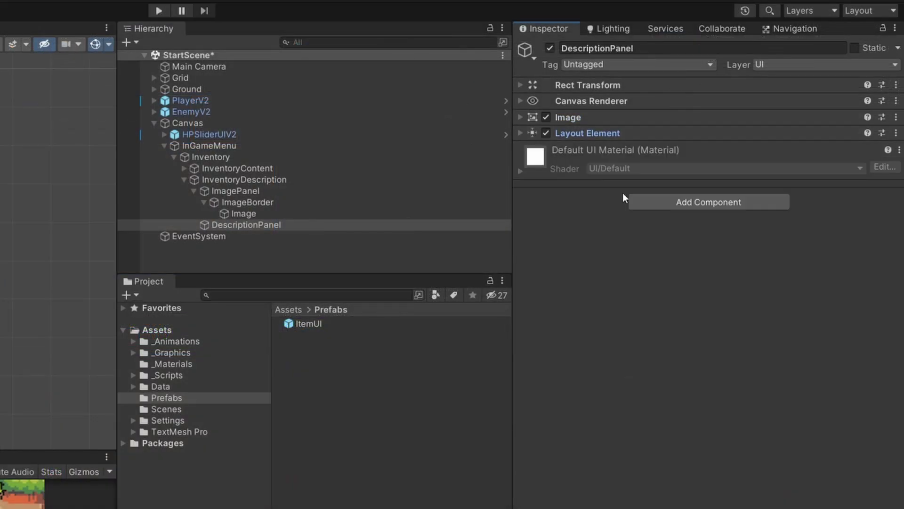
left_click(661, 201)
type("ver")
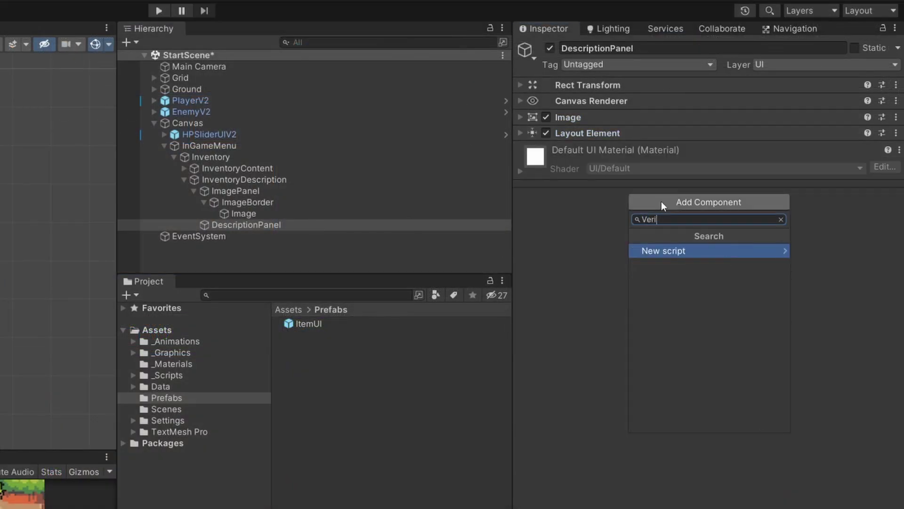
key("Return")
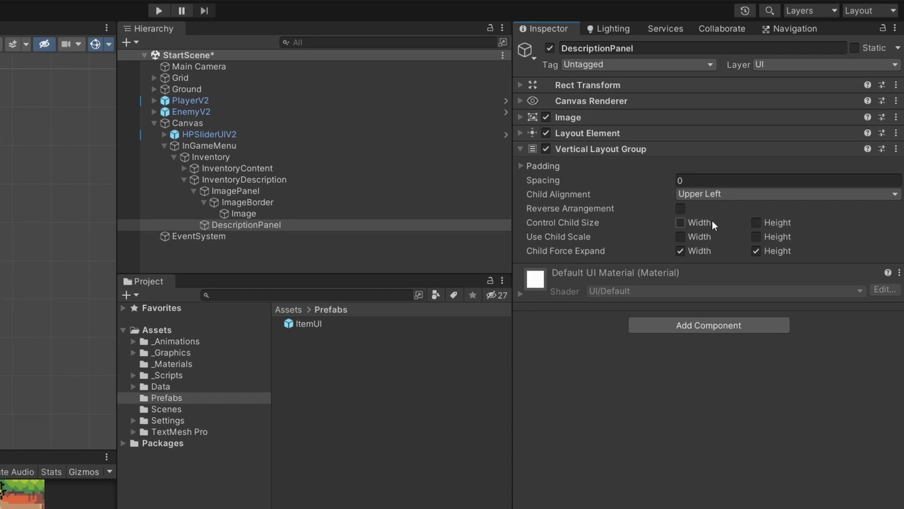
left_click(756, 222)
left_click(705, 193)
left_click(752, 222)
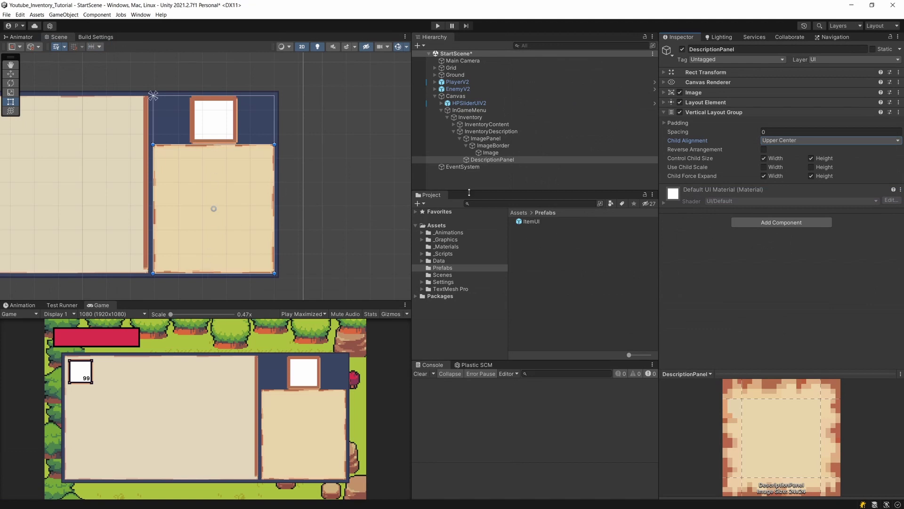
- Add a TextMeshPro text object as a child of DescriptionPanel and duplicate it
right_click(486, 160)
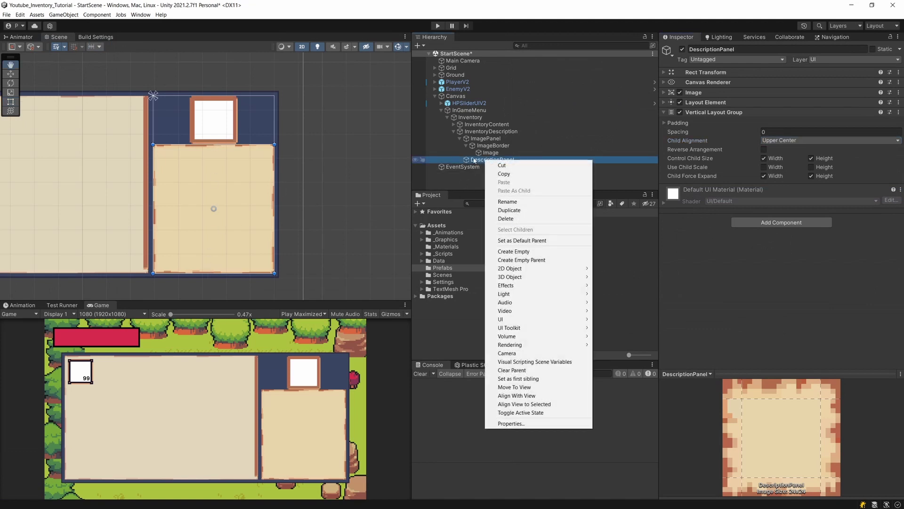
mouse_move(541, 319)
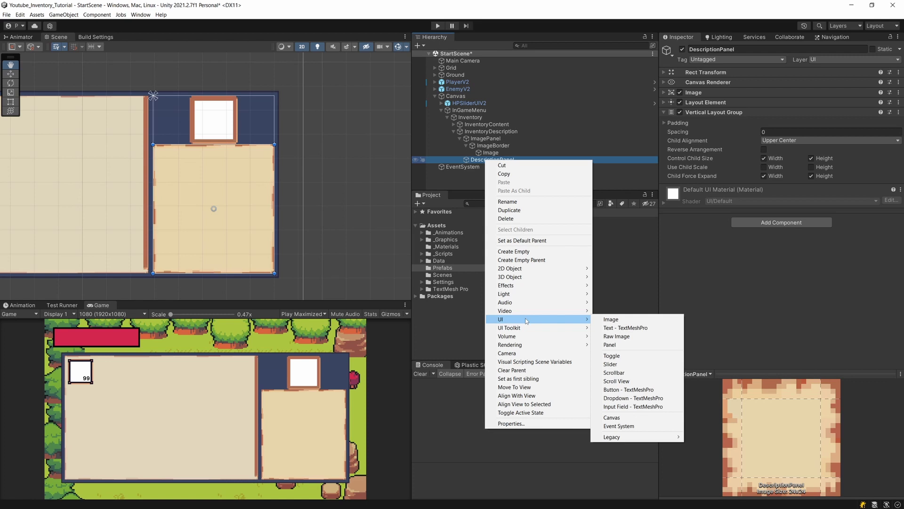
left_click(607, 328)
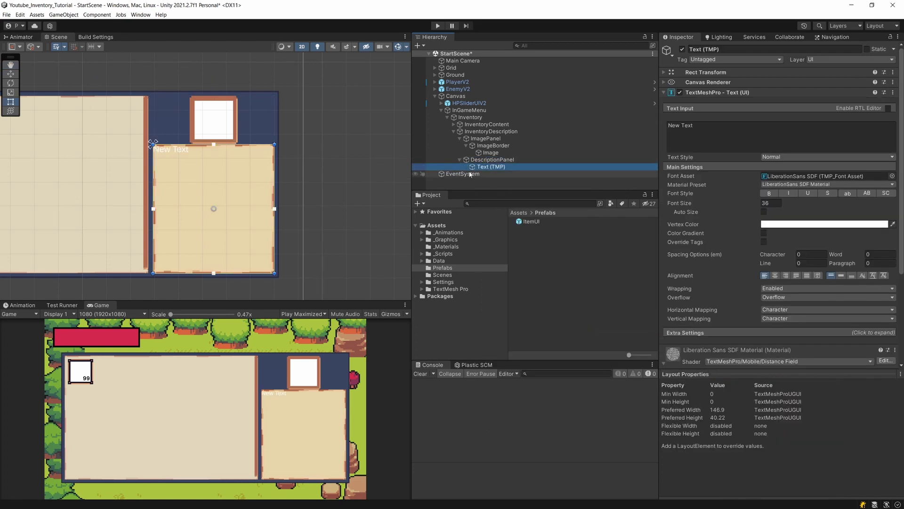
key("ctrl+d")
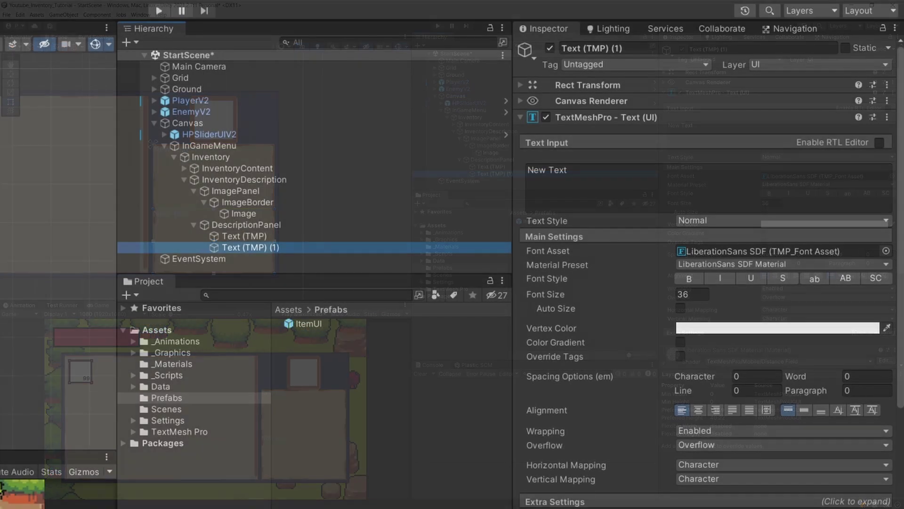
- Rename the first text object under DescriptionPanel to TitleTxt and the second one to DescriptionTxt
left_click(258, 238)
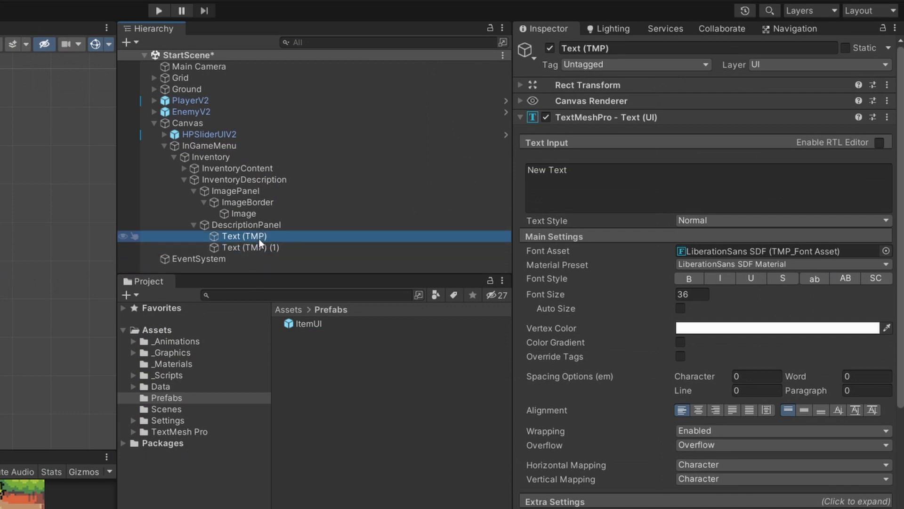
left_click(258, 239)
type("Tit")
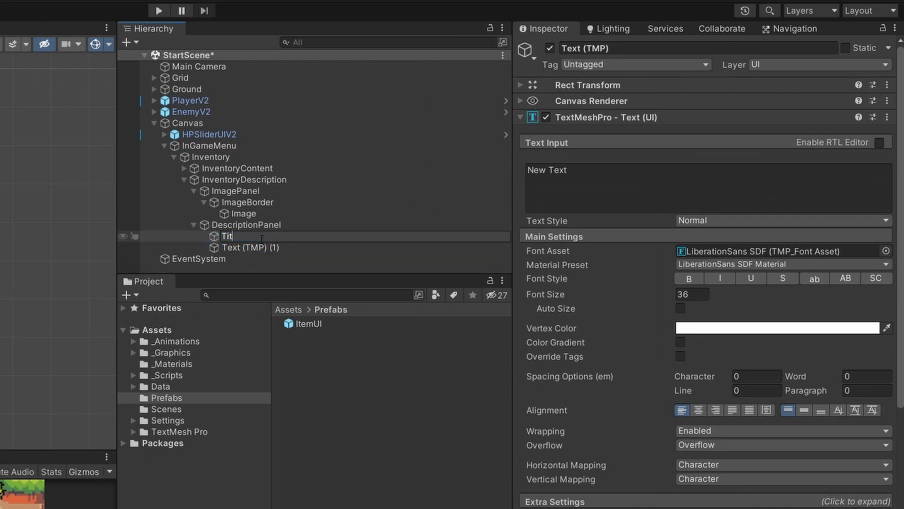
type("leTxt")
key("Return")
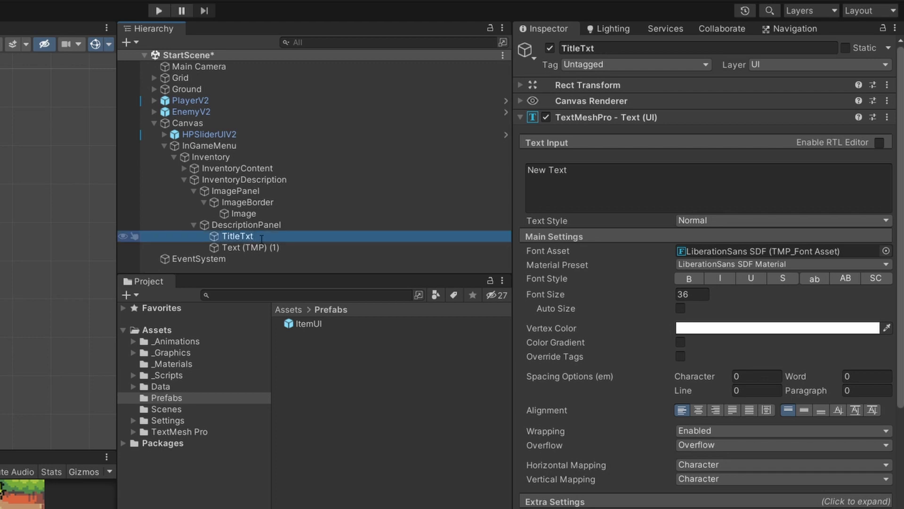
left_click(259, 246)
left_click(259, 246)
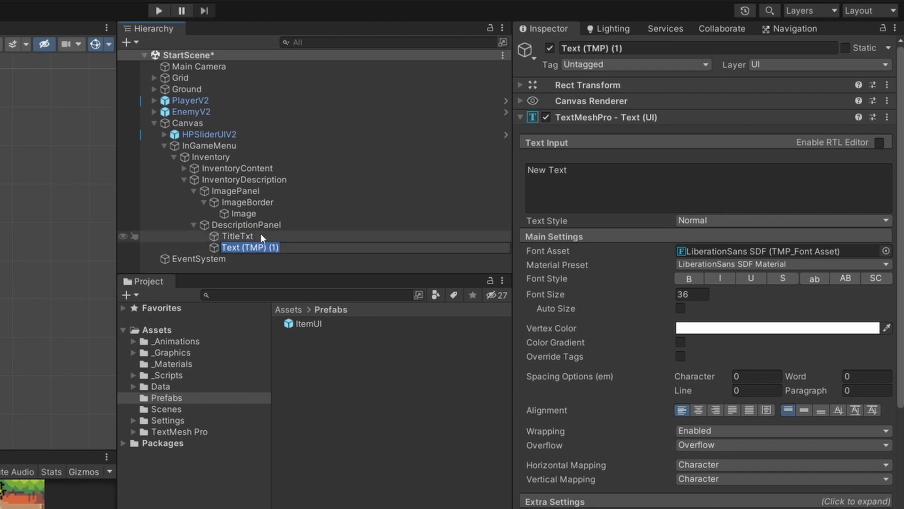
type("DescriptionTxt")
key("Return")
- Add a Layout Element component to TitleTxt, collapsing its text and material settings
left_click(261, 234)
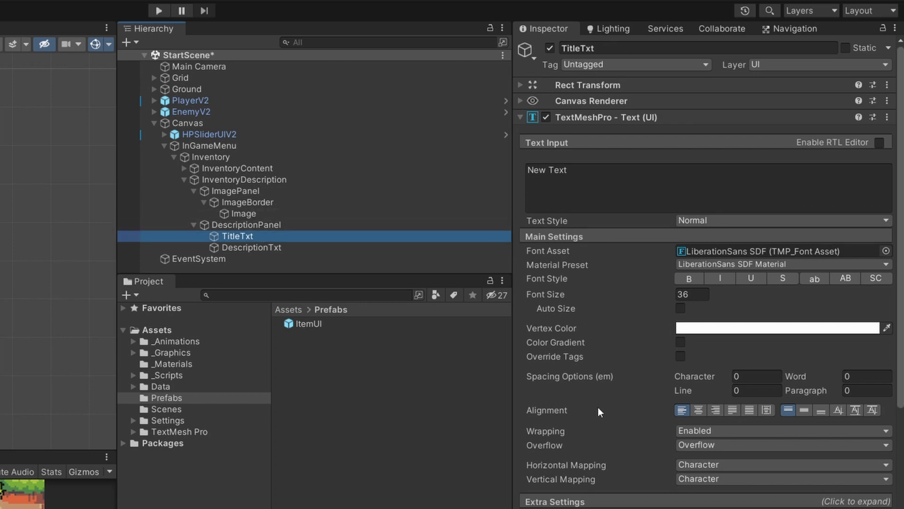
scroll(607, 414, "down", 4)
scroll(622, 424, "up", 4)
left_click(522, 117)
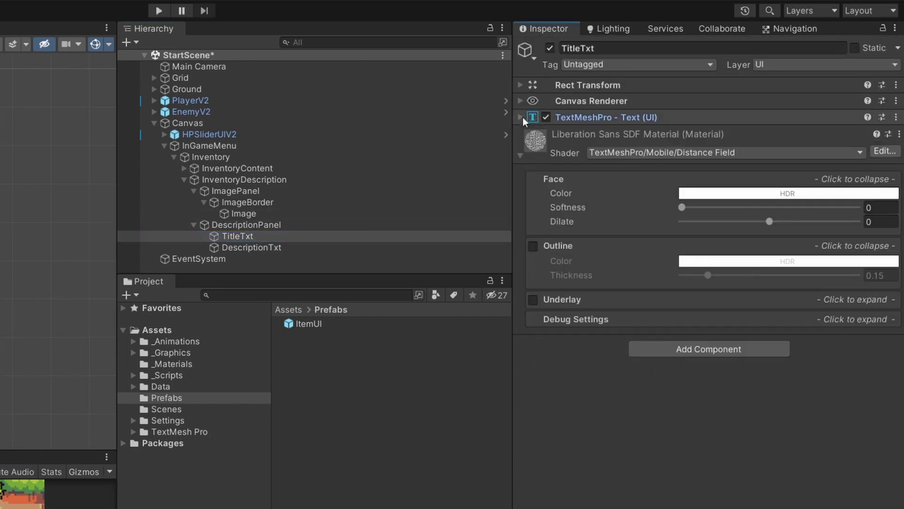
left_click(530, 160)
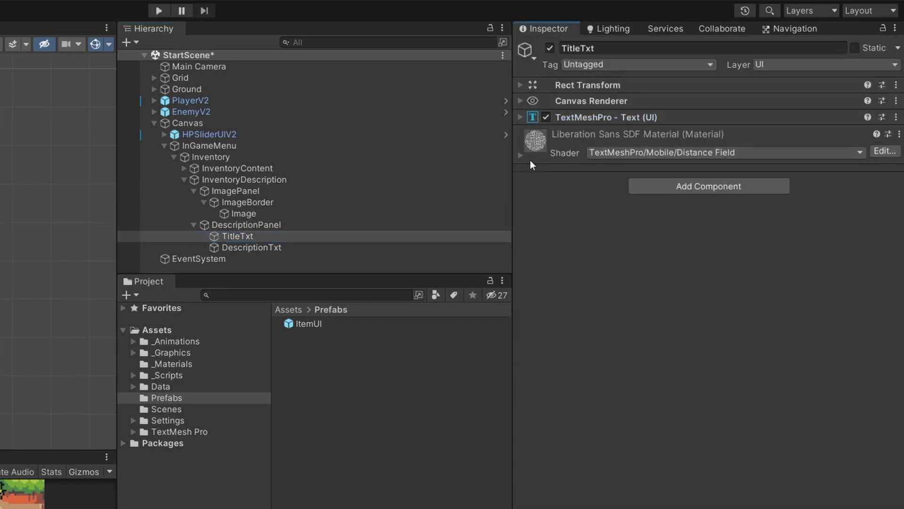
left_click(640, 189)
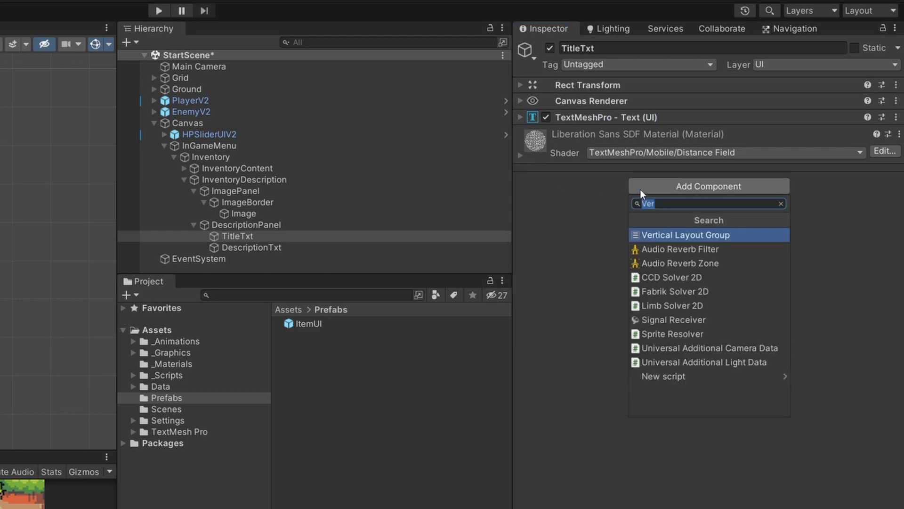
type("Ele")
key("Return")
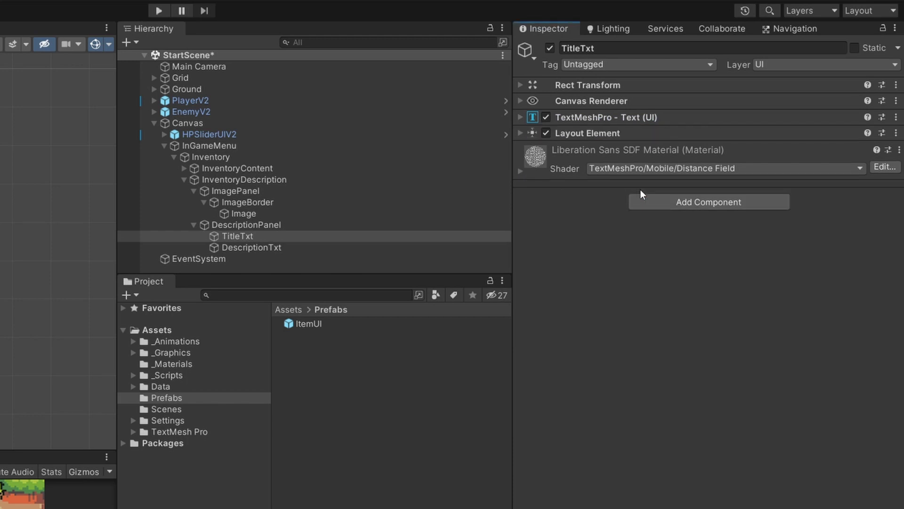
- Enable a minimum height of 10 in TitleTxt's Layout Element
left_click(612, 133)
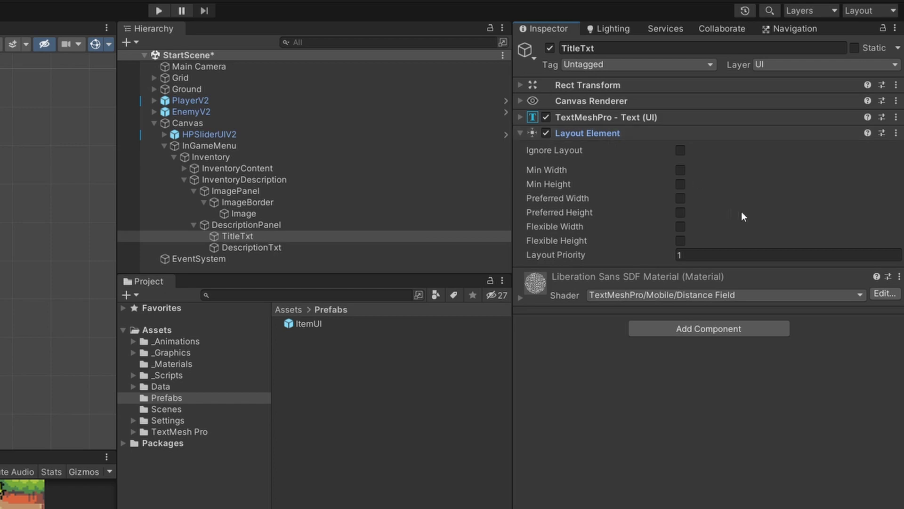
left_click(680, 184)
left_click(702, 183)
type("10")
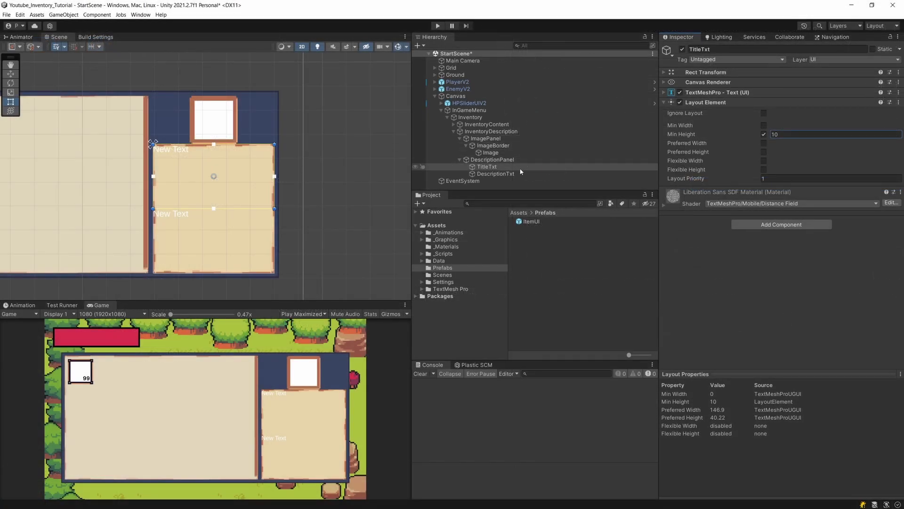
- Add a Layout Element component to DescriptionTxt and enable a flexible height of 20
left_click(494, 173)
left_click(752, 136)
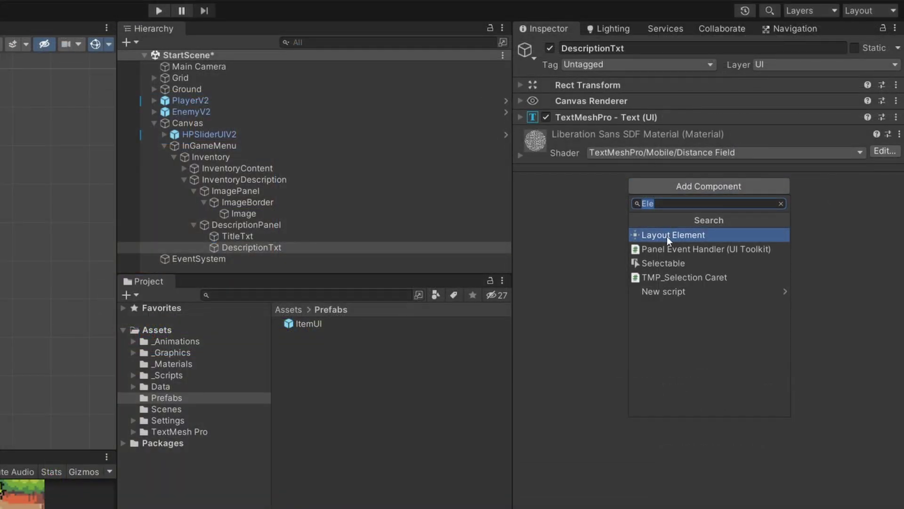
left_click(667, 236)
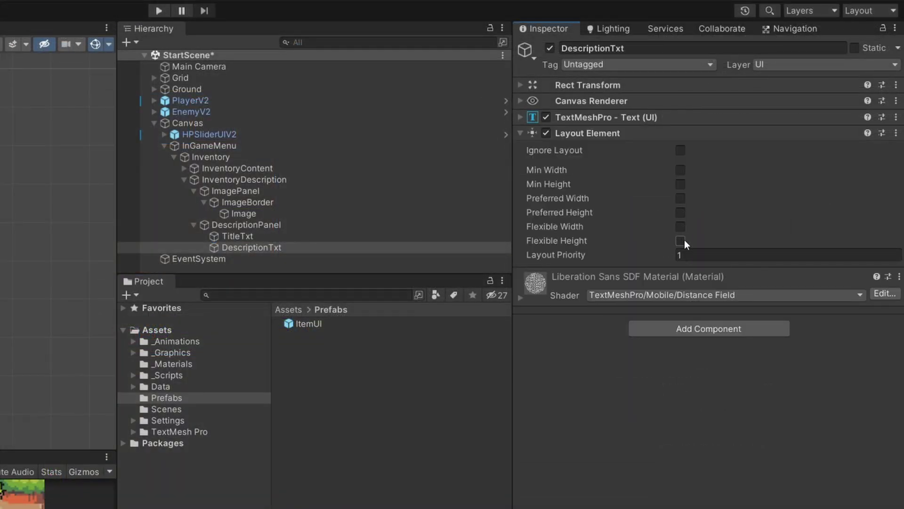
left_click(680, 241)
left_click(728, 242)
type("2")
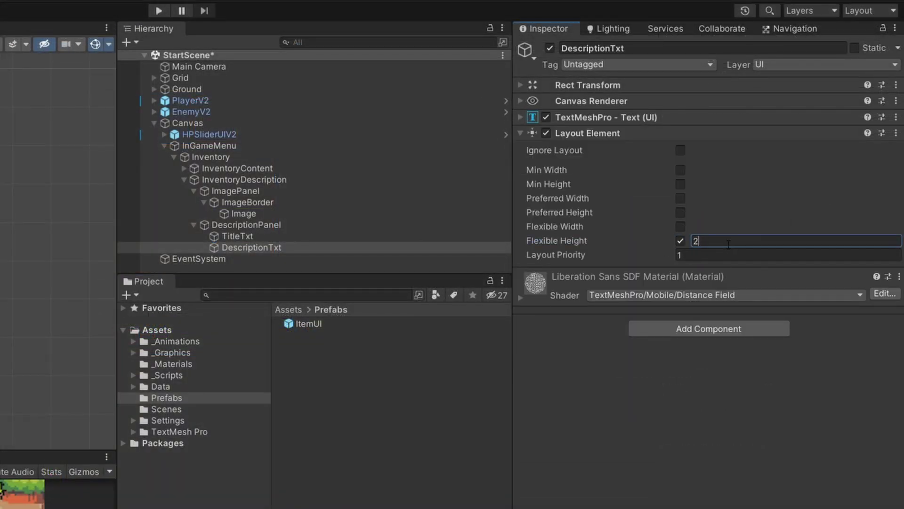
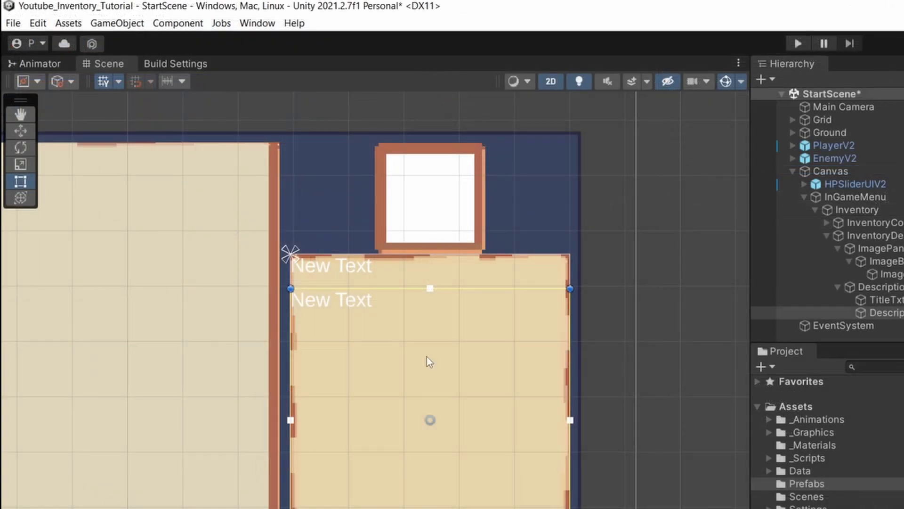
- Change the vertex color of the TitleTxt text to black
left_click(876, 286)
left_click(886, 300)
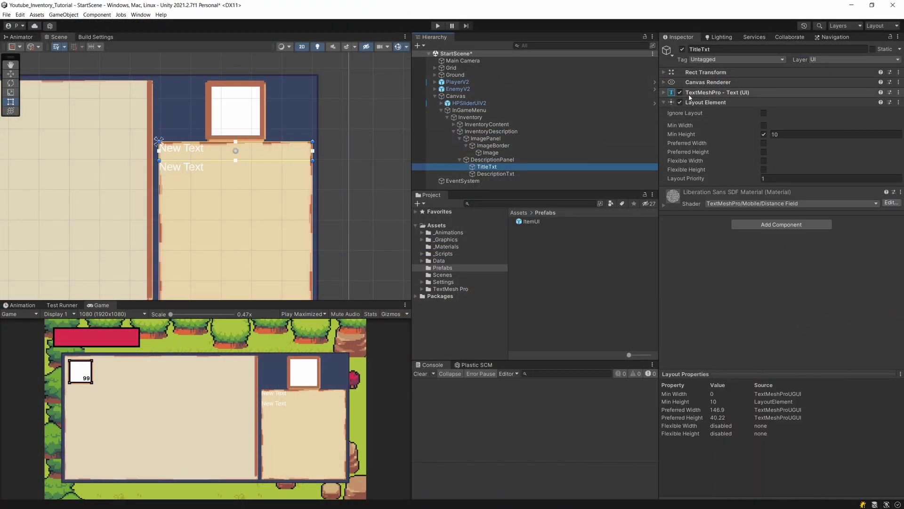
left_click(739, 94)
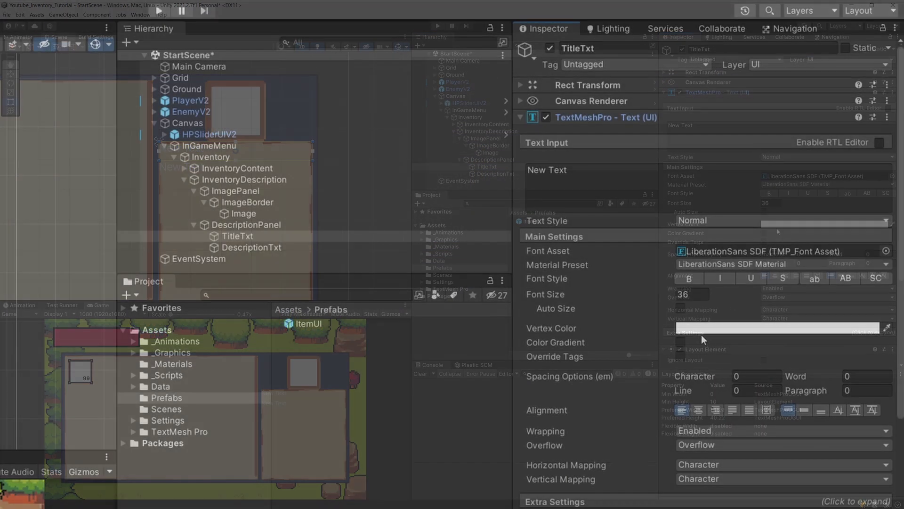
left_click(706, 330)
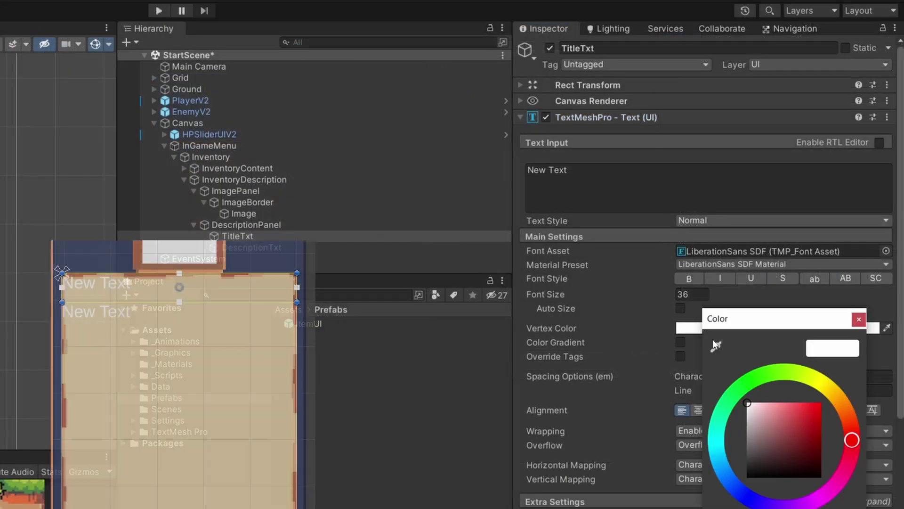
left_click_drag(764, 423, 747, 477)
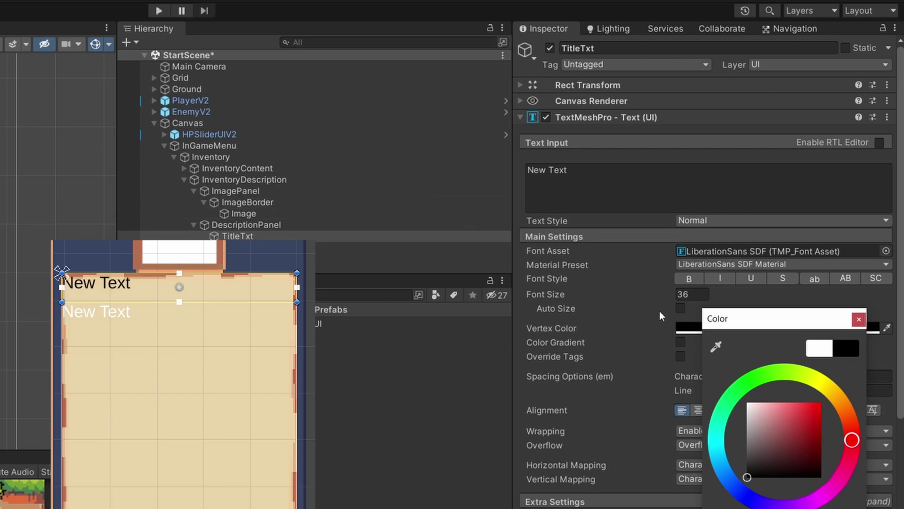
left_click(597, 401)
- Align the TitleTxt text to the center horizontally and the middle vertically, and set its font size to 48
left_click(704, 410)
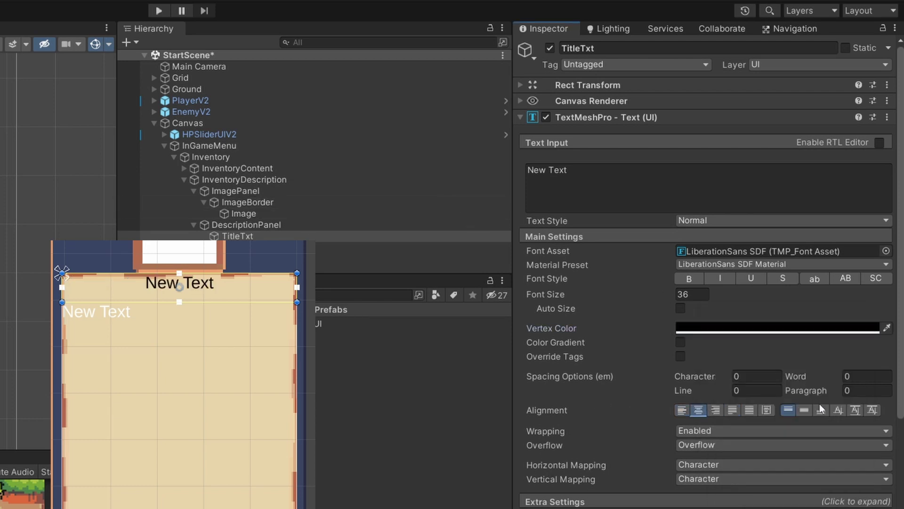
left_click(809, 411)
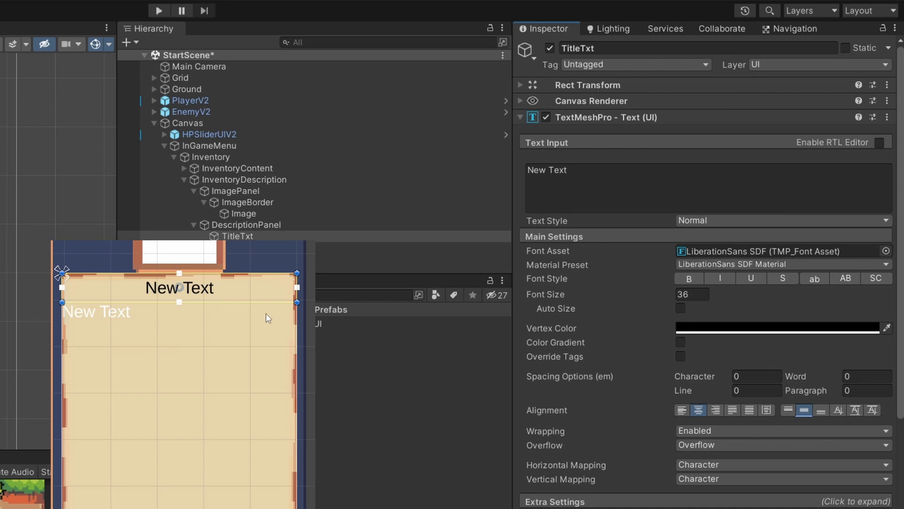
left_click(685, 293)
type("48")
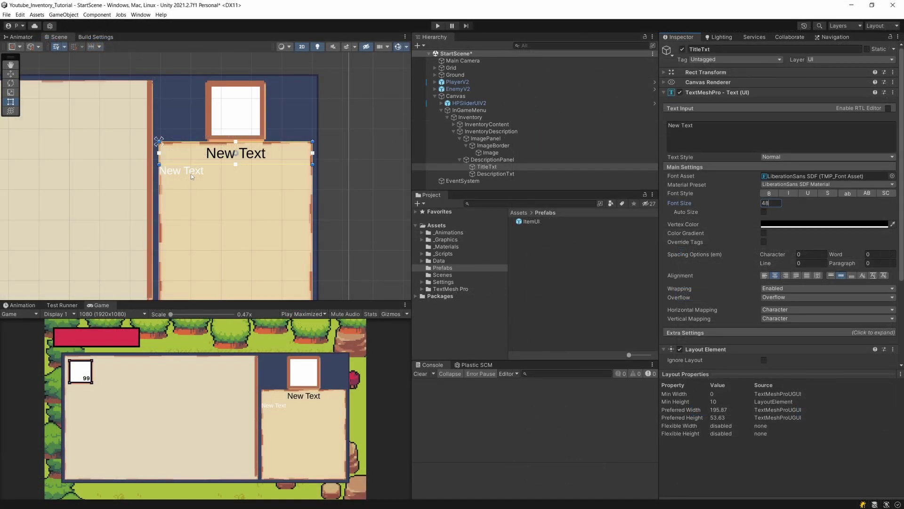
- Change DescriptionTxt's vertex color to black and set its font size to 24
double_click(529, 175)
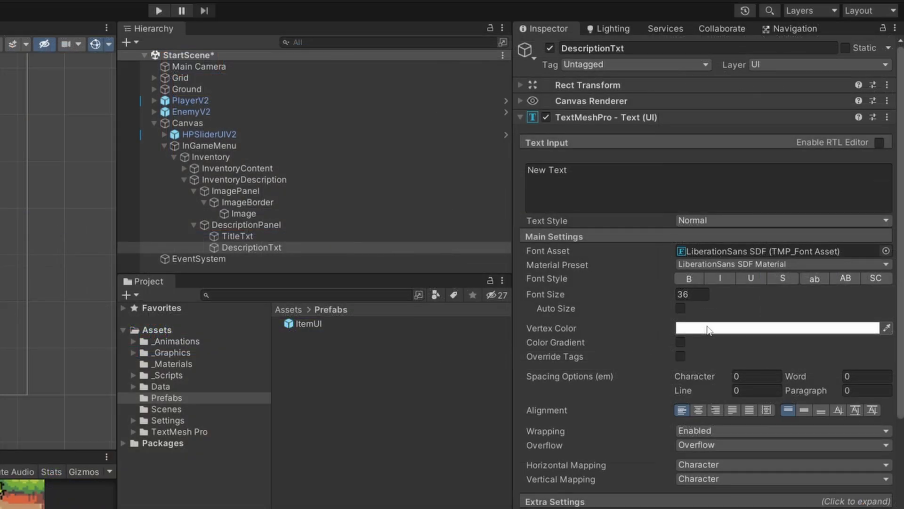
left_click(819, 224)
left_click(761, 474)
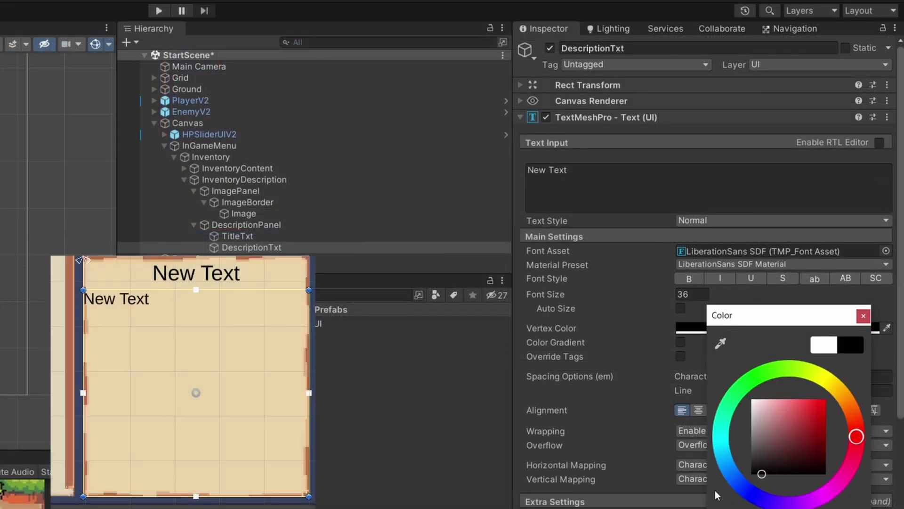
left_click(657, 305)
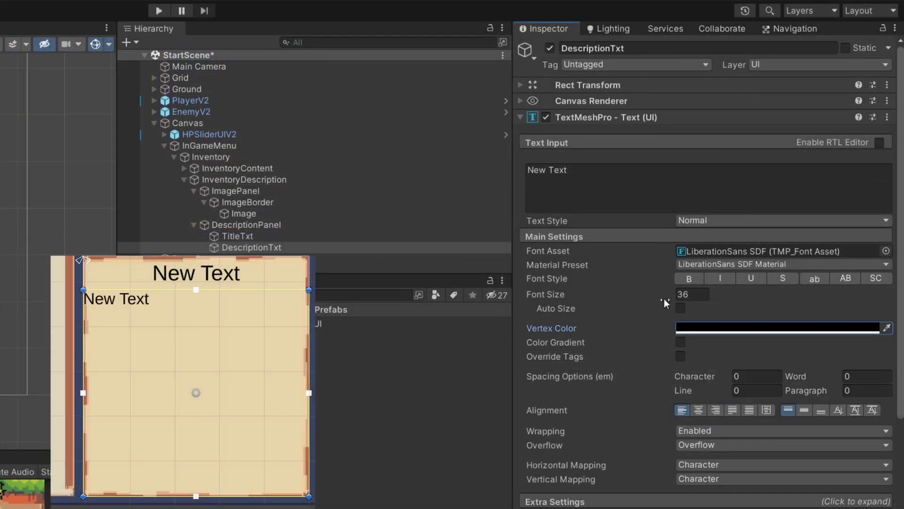
left_click(632, 288)
type("24")
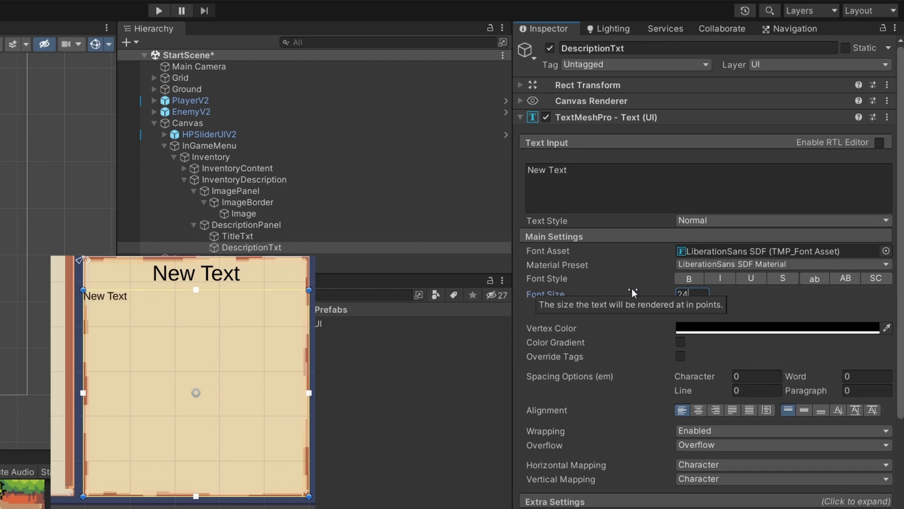
middle_click_drag(146, 284, 120, 295)
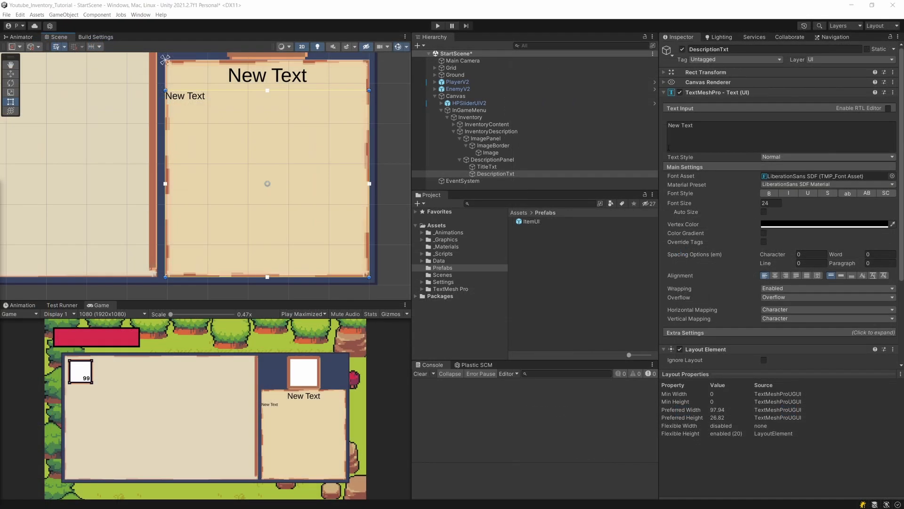
- Set the left, right, top and bottom padding and the spacing of DescriptionPanel's Vertical Layout Group to 30
left_click(527, 158)
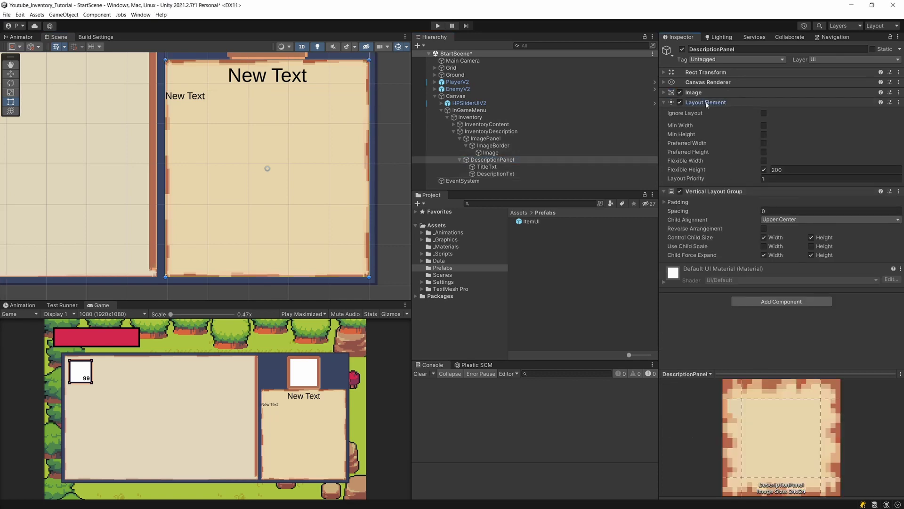
left_click(706, 102)
left_click(676, 122)
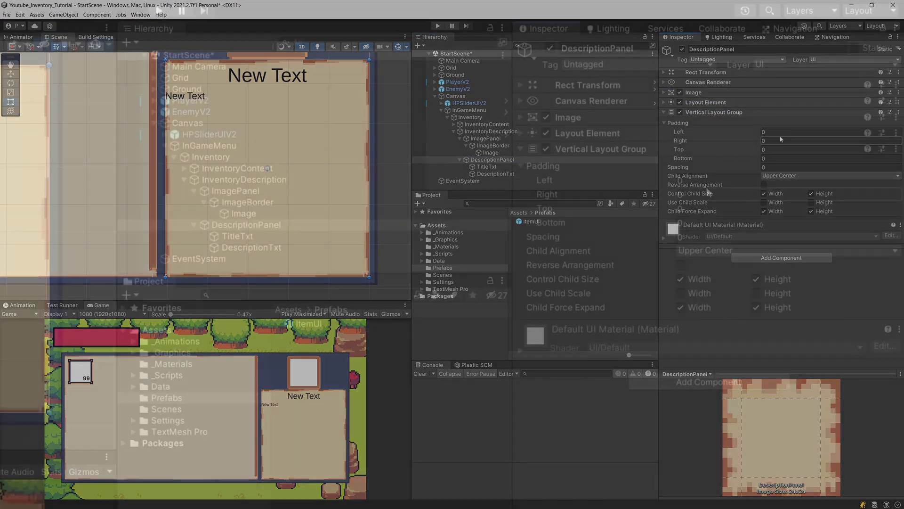
left_click(781, 131)
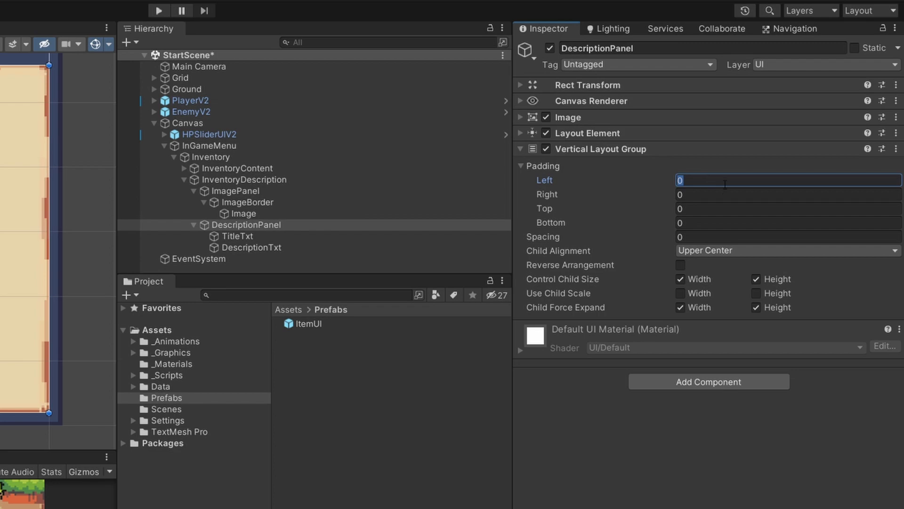
type("30")
key("Tab")
type("30")
key("Tab")
type("30")
key("Tab")
type("30")
key("Tab")
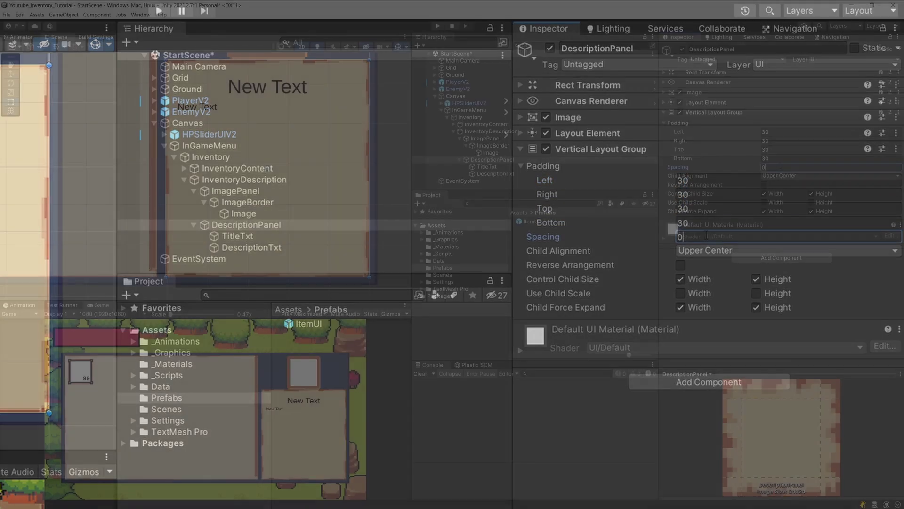
type("30")
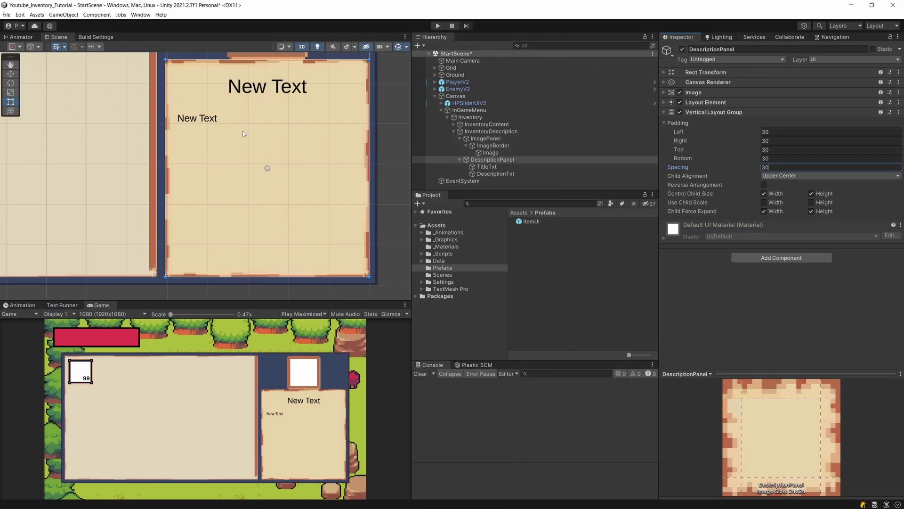
scroll(189, 154, "down", 1)
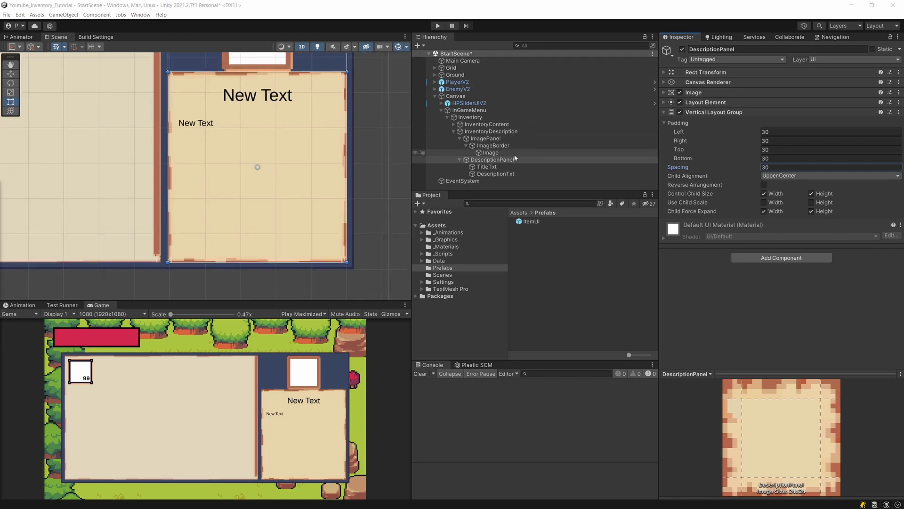
- Replace DescriptionTxt's placeholder text with a full Lorem ipsum paragraph
left_click(505, 174)
left_click(754, 134)
key("ctrl+a")
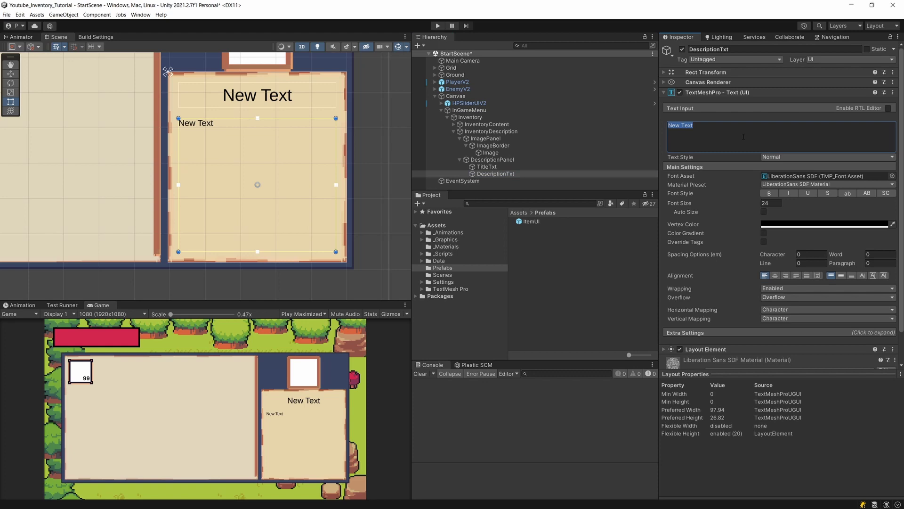
type("Lorem ipsum dolor sit amet, consectetur adipiscing elit, sed do eiusmod tempor incididunt ut labore et dolore magna aliqua. Ut enim ad minim veniam, quis nostrud exercitation ullamco laboris nisi ut aliquip ex ea commodo consequat. Duis aute irure dolor in reprehenderit in voluptate velit esse cillum dolore eu fugiat nulla pariatur. Excepteur sint occaecat cupidatat non proident, sunt in culpa qui officia deserunt mollit anim id est laborum")
key("f")
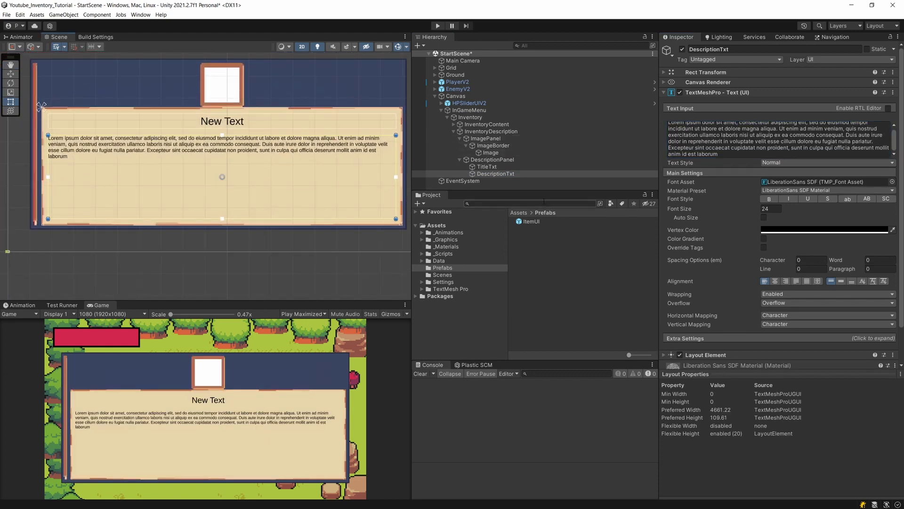
- Collapse InventoryDescription in the hierarchy and set the flexible width of InventoryContent's Layout Element to 500
left_click(453, 131)
left_click(486, 124)
key("f")
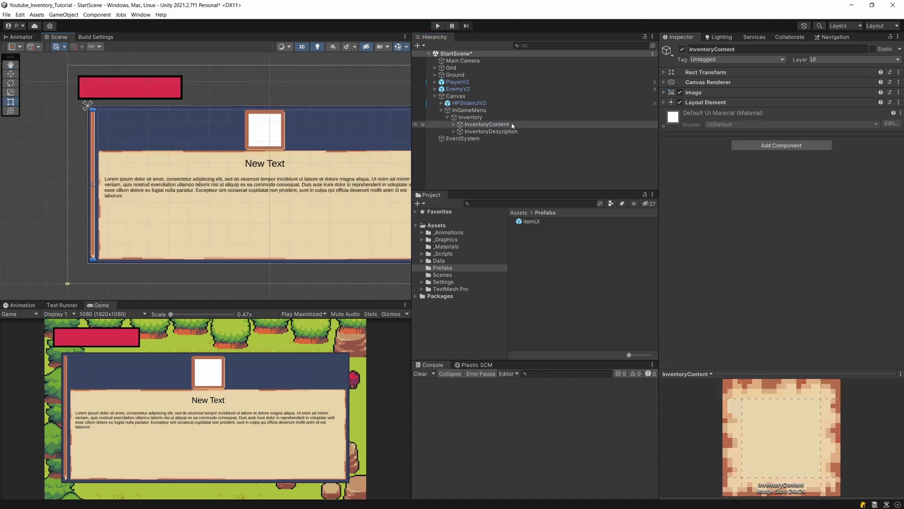
key("f")
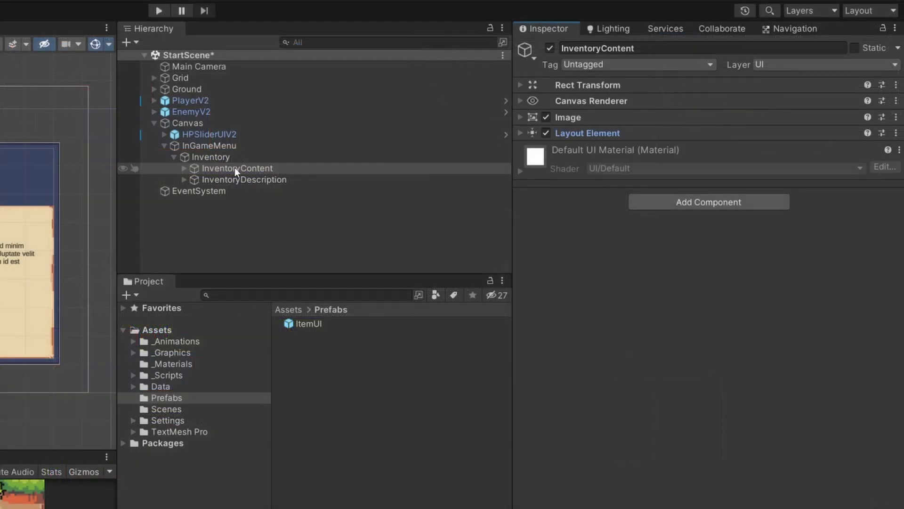
left_click(485, 123)
left_click(577, 135)
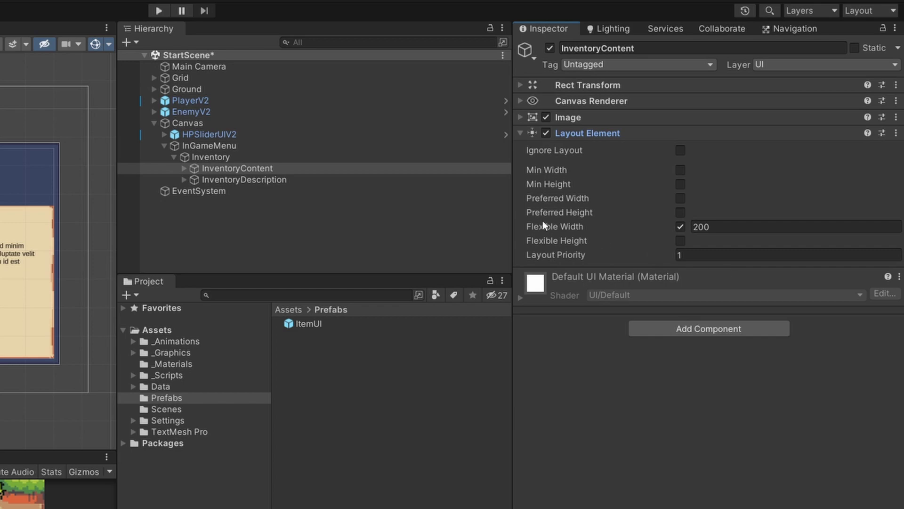
left_click(709, 226)
type("500")
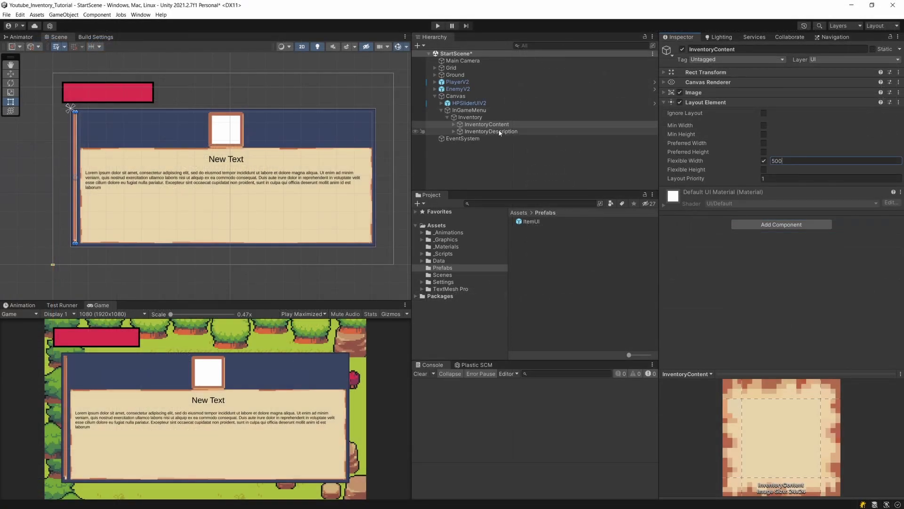
- Disable the minimum width in InventoryDescription's Layout Element and enable a preferred width of 500 instead
left_click(283, 179)
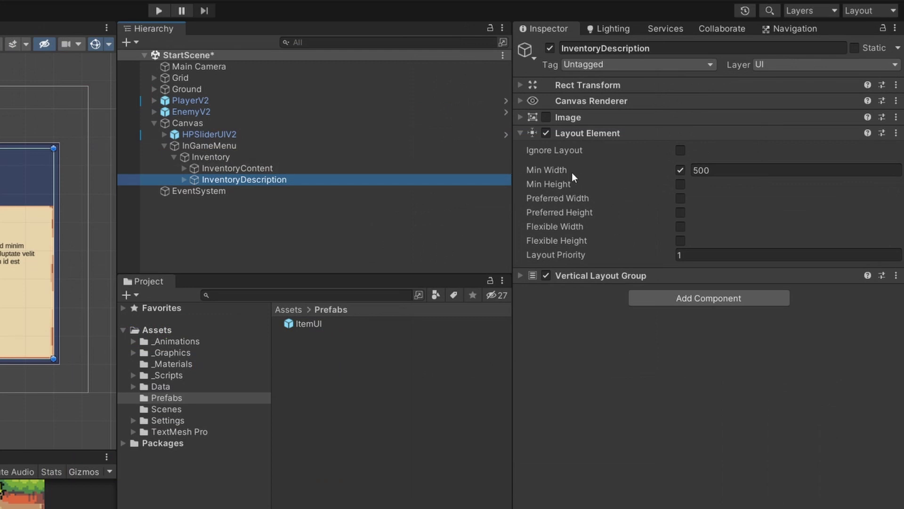
left_click(681, 170)
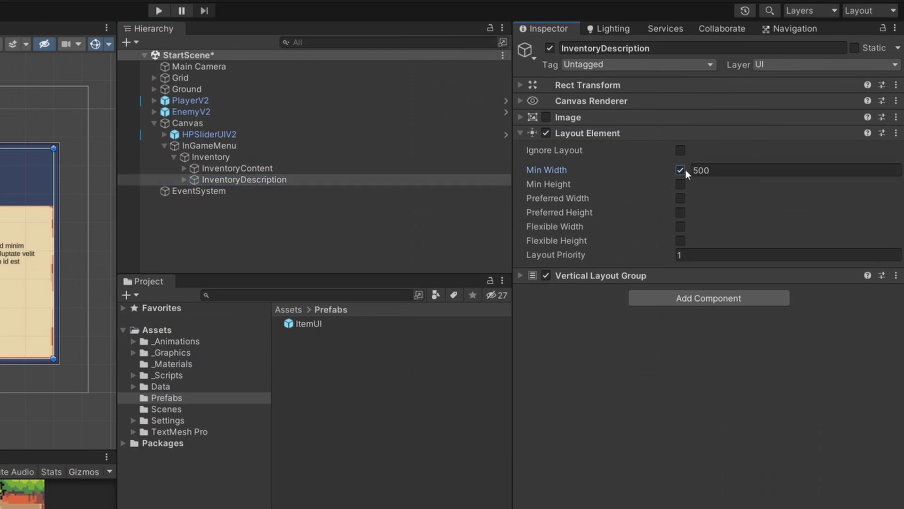
left_click(680, 198)
left_click(715, 198)
type("500")
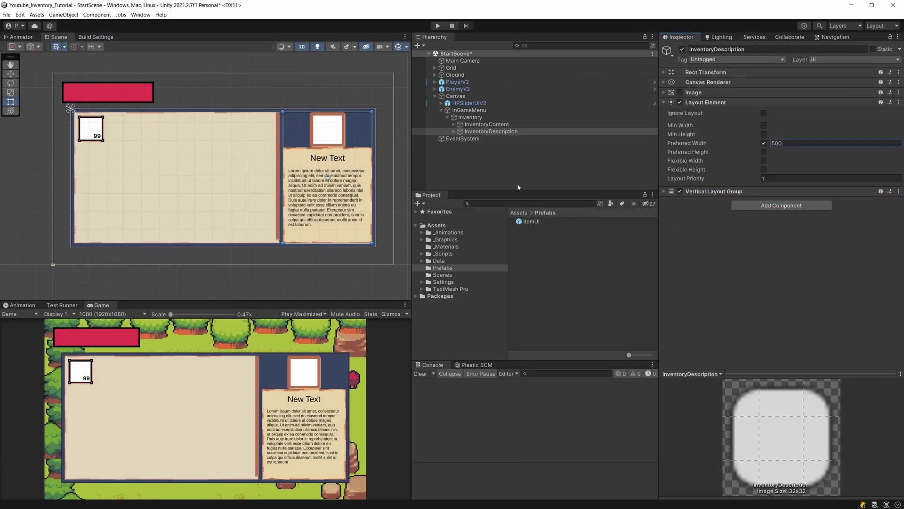
- Set the flexible width of InventoryContent's Layout Element to 100
left_click(514, 124)
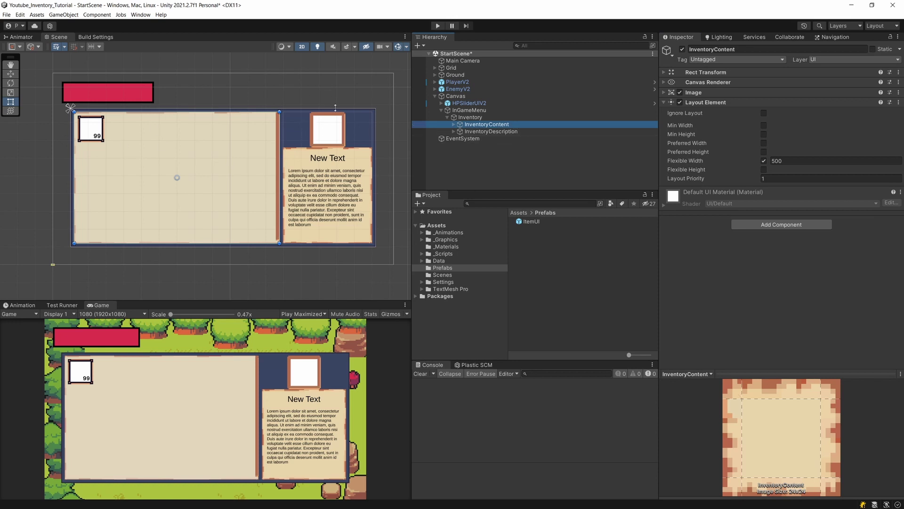
left_click(753, 157)
type("100")
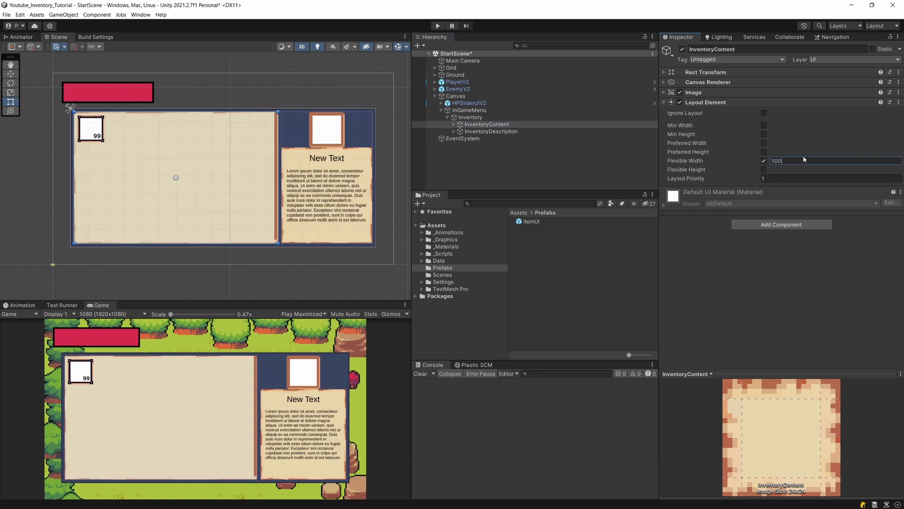
- Set the flexible width of InventoryContent's Layout Element to 1000 and collapse the Layout Element component on InventoryDescription
type("0")
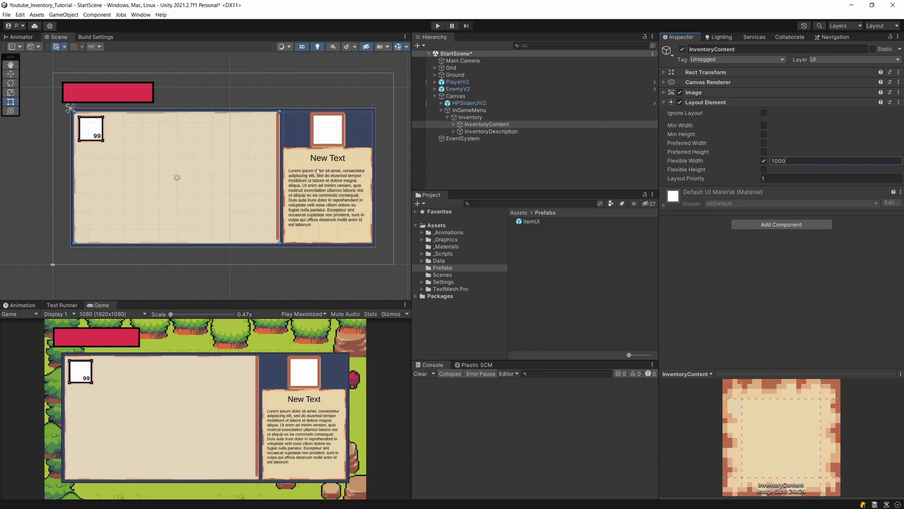
left_click(518, 132)
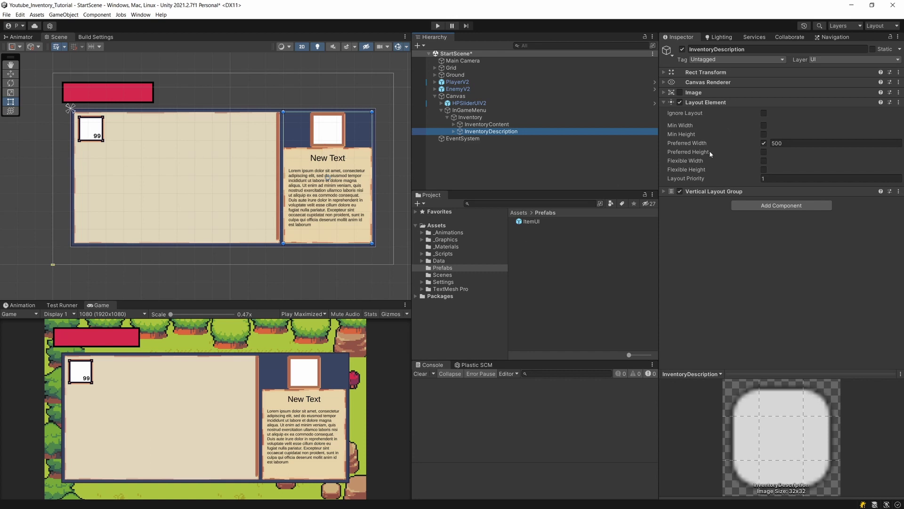
left_click(709, 102)
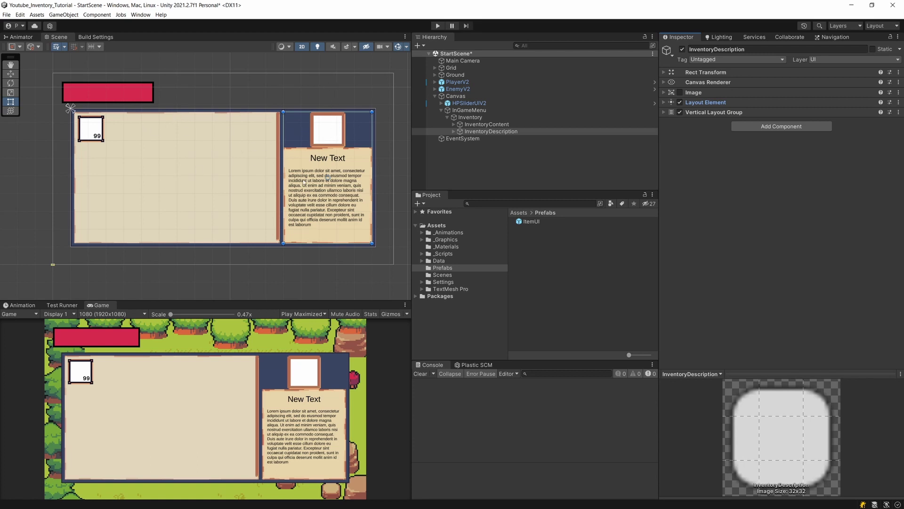
- Expand InventoryDescription in the hierarchy and repeat DescriptionTxt's Lorem ipsum paragraph on a new line below the original
scroll(310, 177, "up", 3)
middle_click_drag(325, 210, 267, 192)
left_click(454, 132)
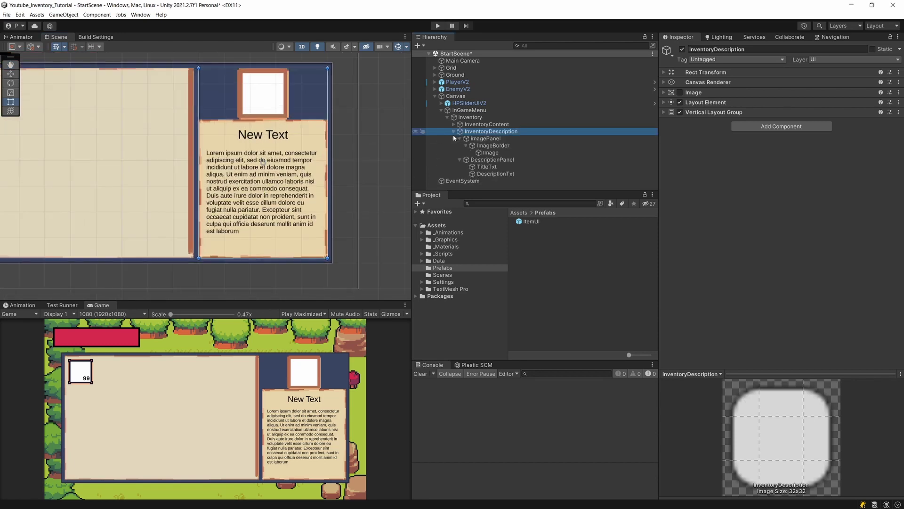
left_click(492, 173)
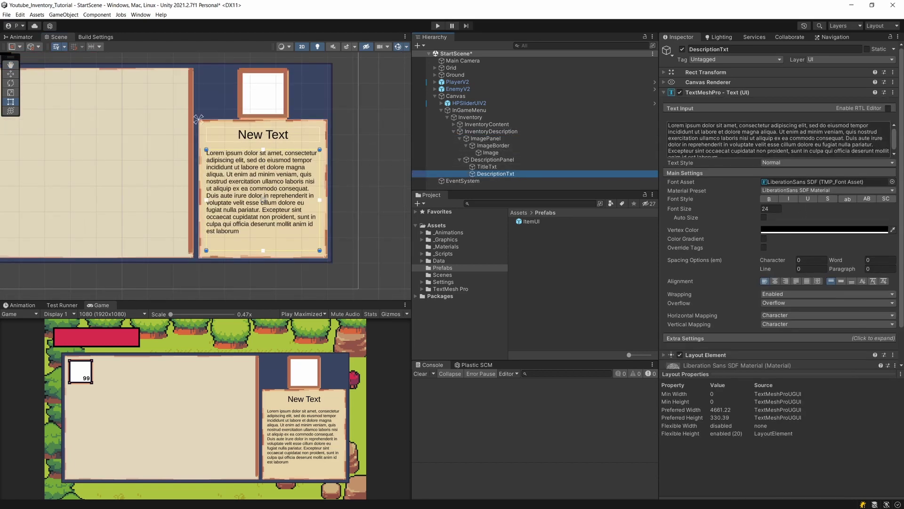
left_click(760, 149)
key("ctrl+c")
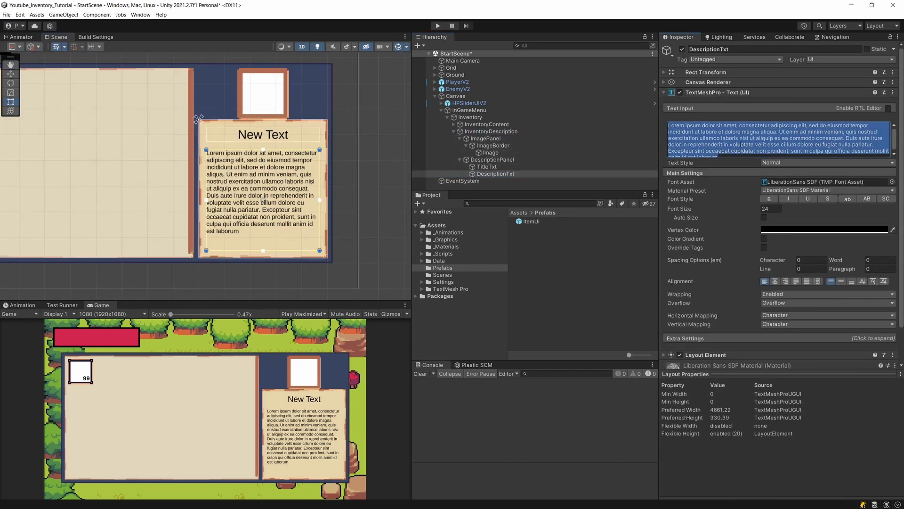
left_click(741, 156)
key("Return")
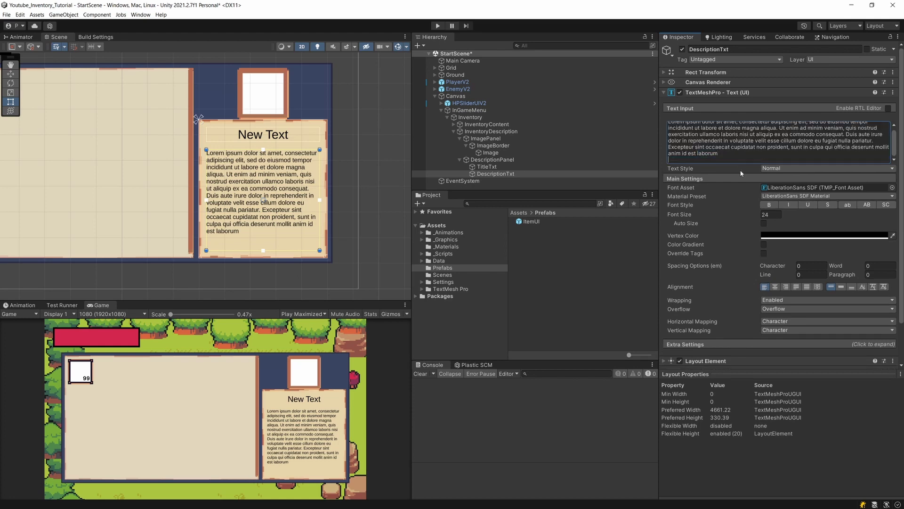
key("ctrl+v")
scroll(177, 188, "up", 3)
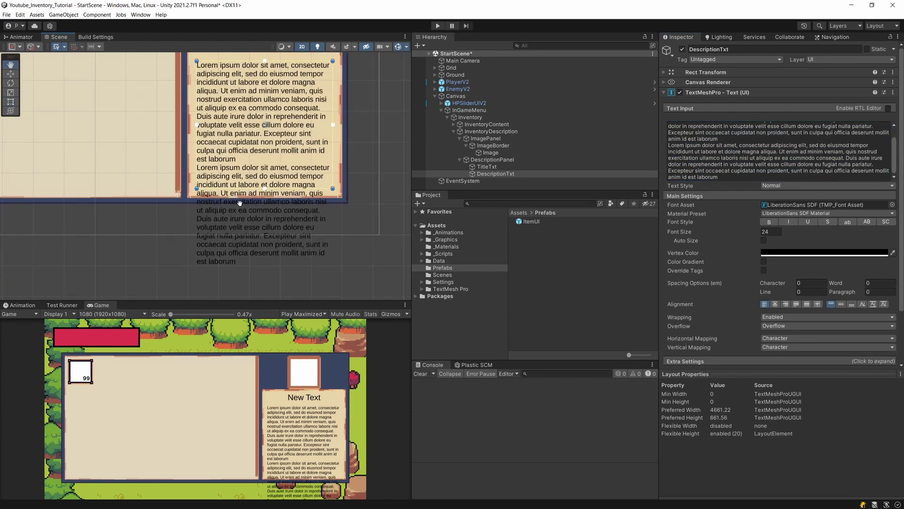
middle_click_drag(235, 198, 242, 225)
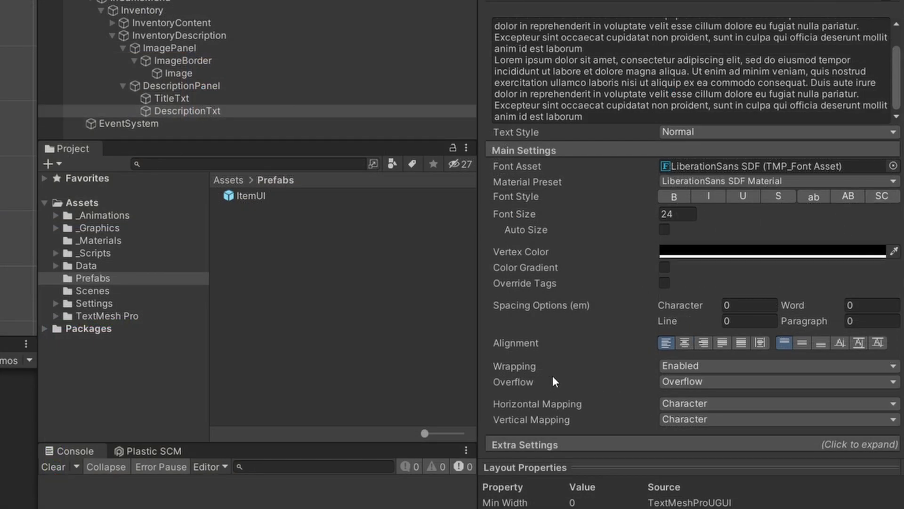
- Try the Scroll Rect overflow mode on DescriptionTxt's text, and set its overflow to Page instead
left_click(697, 380)
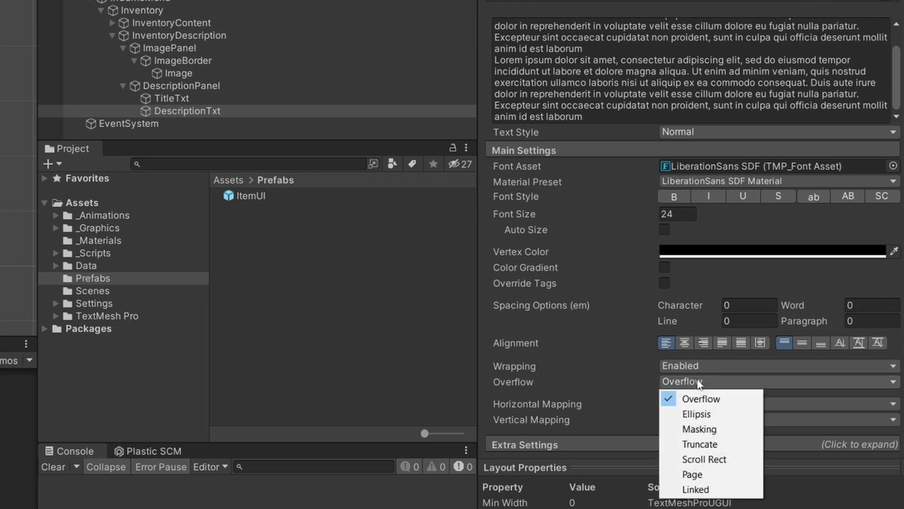
left_click(704, 458)
left_click(722, 381)
left_click(720, 474)
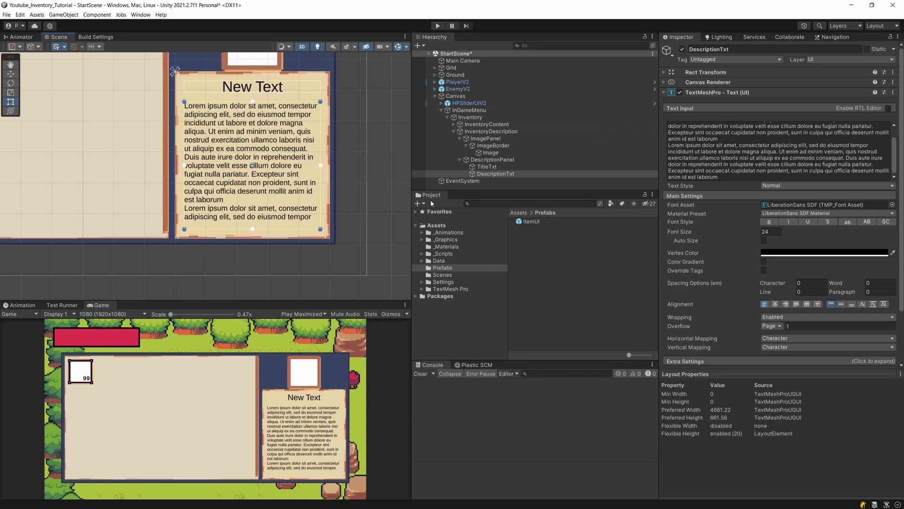
- Delete the repeated text from DescriptionTxt, leaving one Lorem ipsum block that ends in "nisi ut"
left_click_drag(726, 158, 668, 138)
key("BackSpace")
left_click_drag(731, 176, 894, 151)
key("BackSpace")
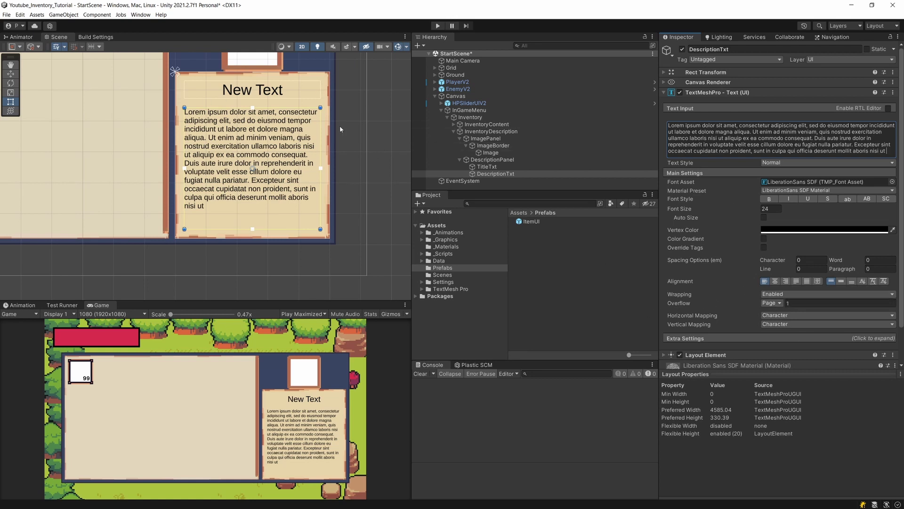
middle_click_drag(338, 131, 327, 192)
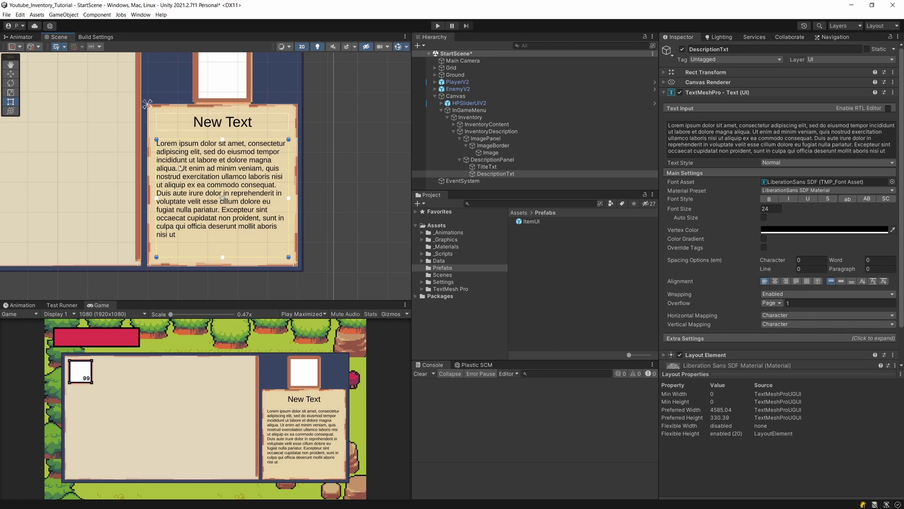
scroll(156, 199, "down", 4)
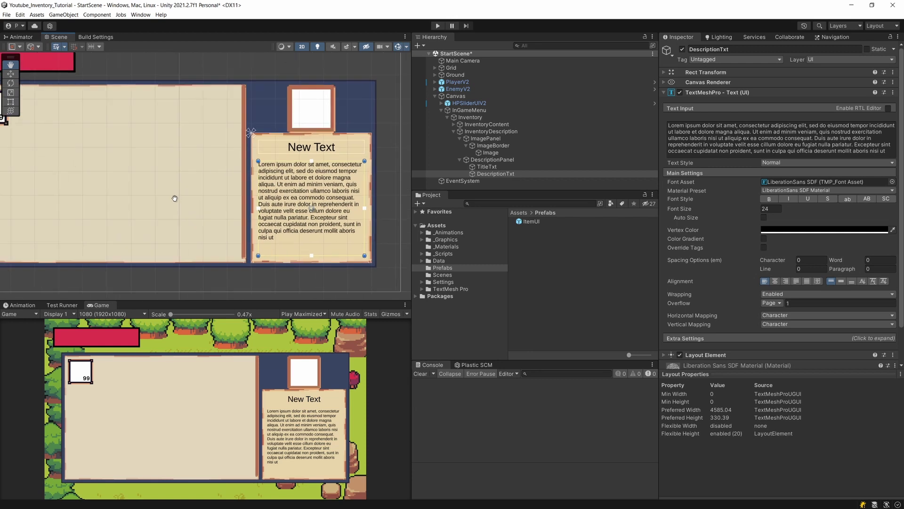
scroll(179, 199, "down", 3)
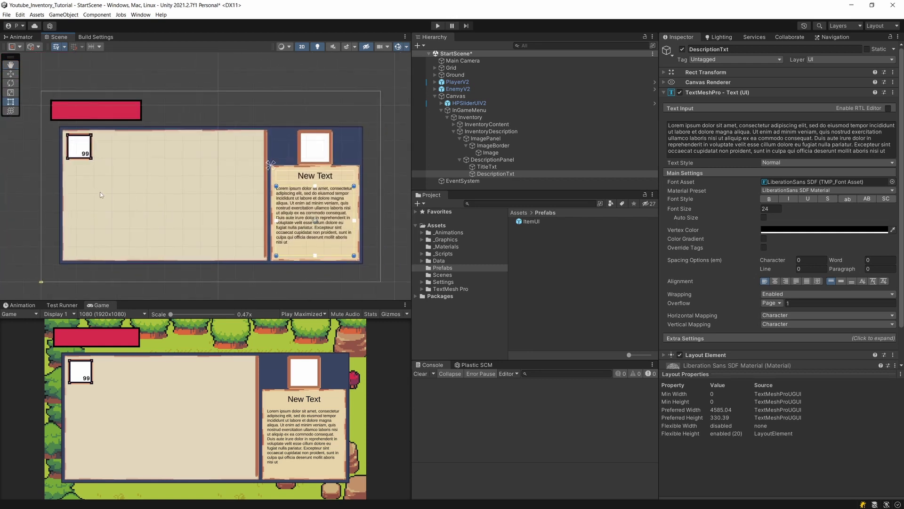